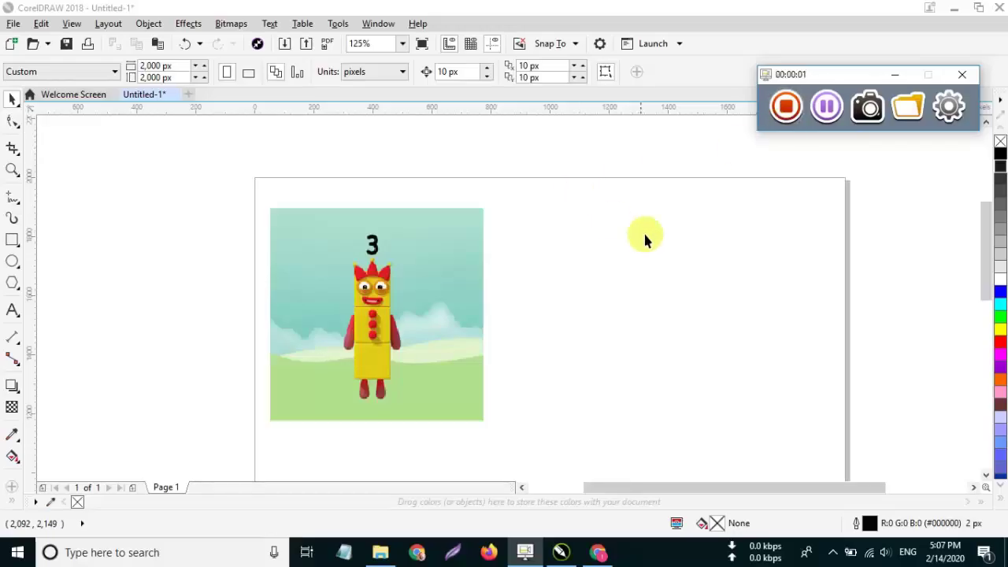
# Step: Draw a circle about 448 px in diameter on the blank area beside the reference picture
pyautogui.scroll(3, 490, 349)
pyautogui.scroll(-3, 490, 348)
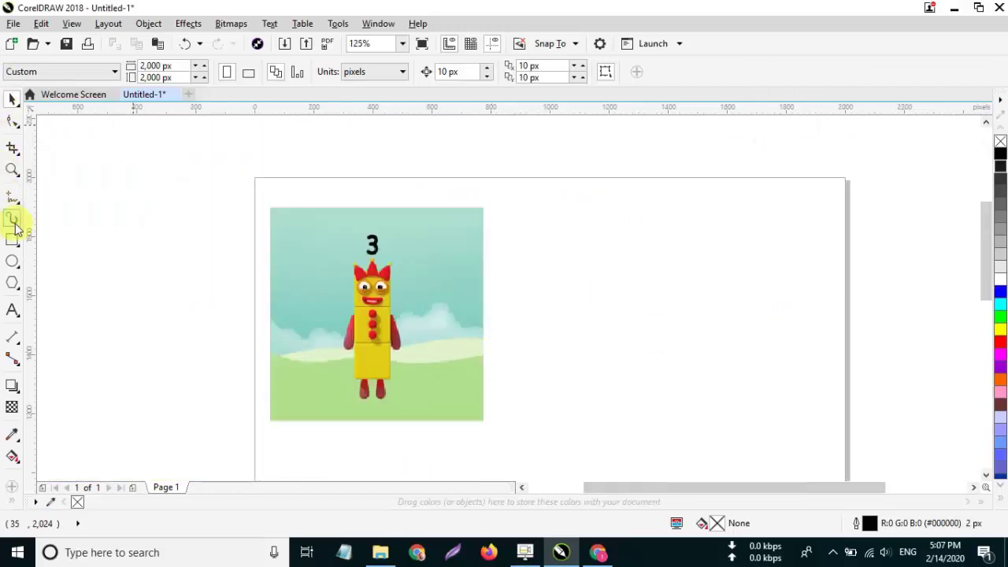
pyautogui.click(12, 262)
pyautogui.moveTo(573, 243); pyautogui.dragTo(699, 381)
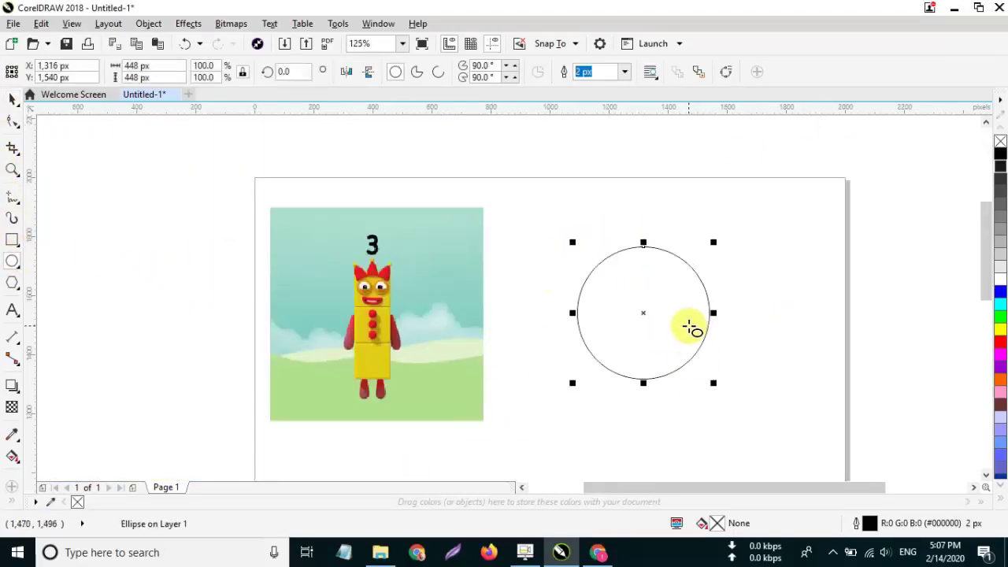
# Step: Create a taller copy of the circle, stretched upward to about 508 px high with the same base
pyautogui.scroll(3, 686, 326)
pyautogui.scroll(-3, 691, 329)
pyautogui.moveTo(643, 242); pyautogui.dragTo(647, 228)
# Step: Sample the yellow of the character's body and fill both the tall ellipse and the circle with it
pyautogui.click(12, 434)
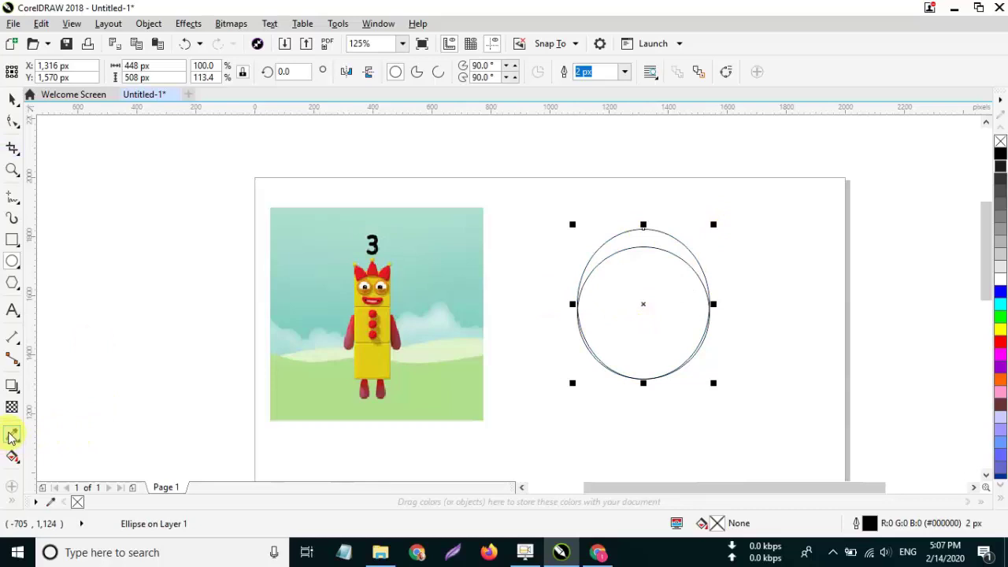
pyautogui.click(383, 361)
pyautogui.click(685, 307)
pyautogui.scroll(3, 700, 304)
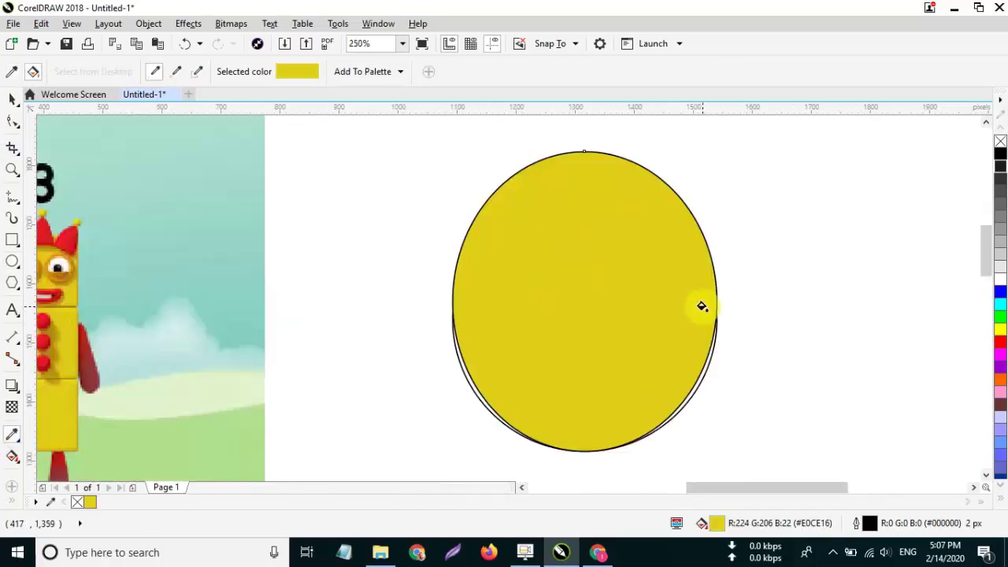
pyautogui.click(701, 303)
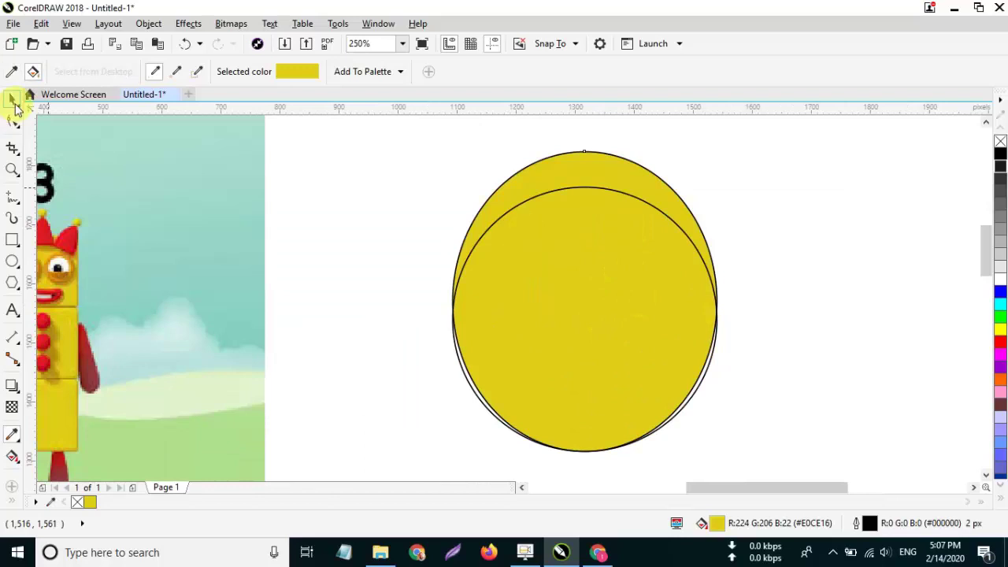
# Step: Trim the tall ellipse with the circle into a crescent, leaving an unfilled circle beneath it
pyautogui.press('space')
pyautogui.click(603, 219)
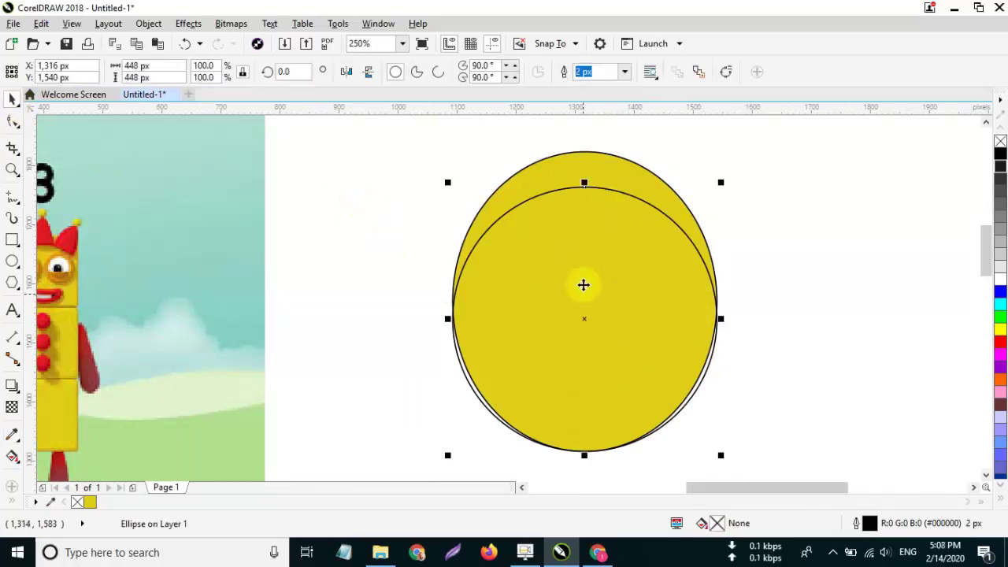
pyautogui.click(443, 71)
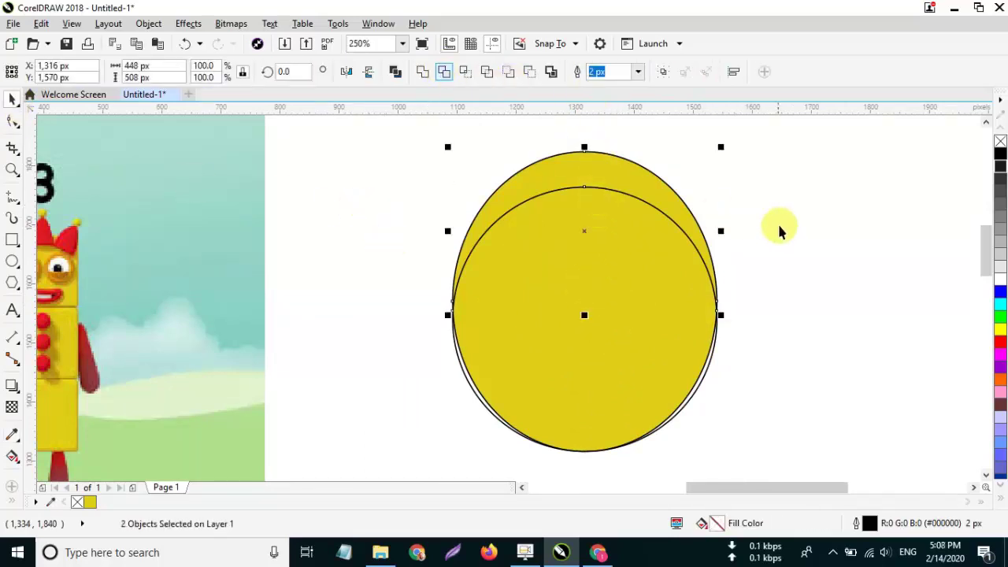
pyautogui.click(786, 222)
pyautogui.click(648, 289)
pyautogui.click(644, 188)
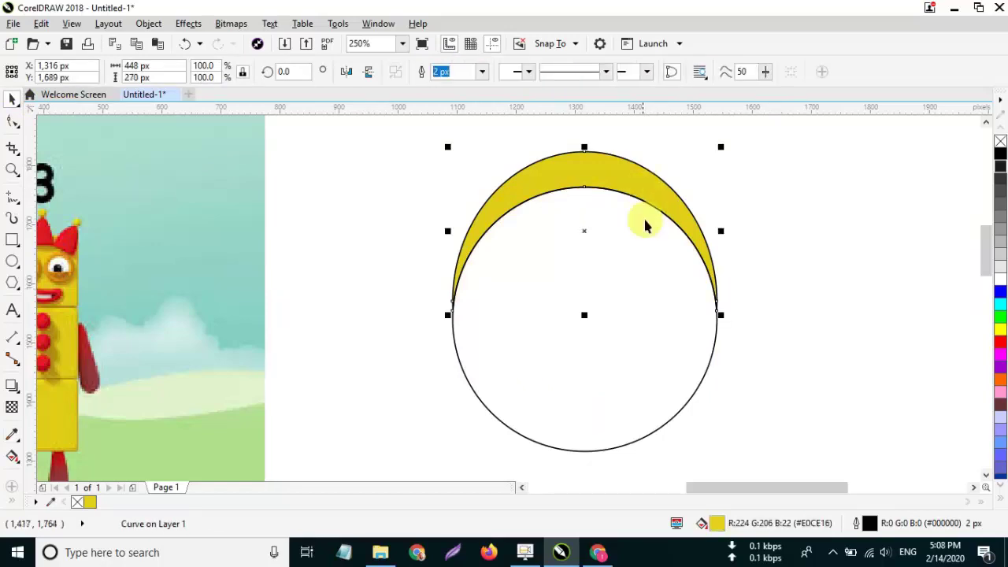
# Step: Sample the red of the character's crown and fill the crescent with it
pyautogui.scroll(-1, 644, 249)
pyautogui.scroll(1, 618, 213)
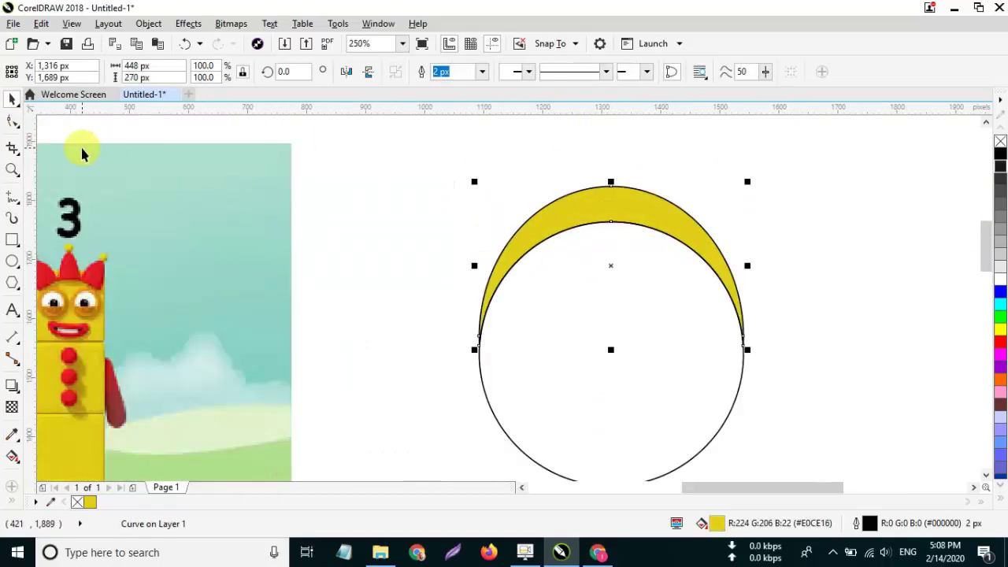
pyautogui.click(16, 433)
pyautogui.click(75, 272)
pyautogui.click(594, 201)
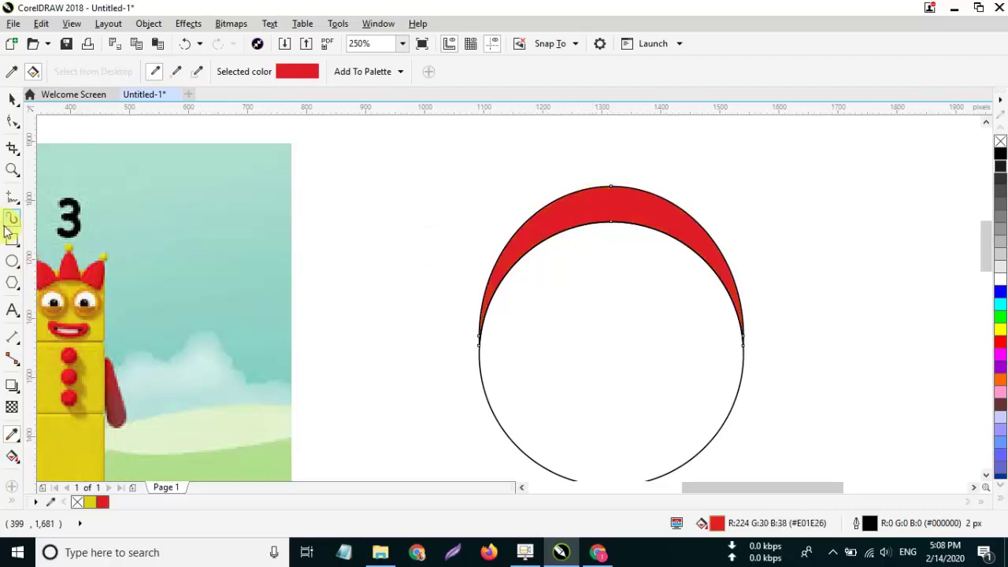
# Step: Fill the large circle below the crescent with the sampled yellow from the document palette
pyautogui.scroll(-2, 593, 263)
pyautogui.scroll(2, 593, 263)
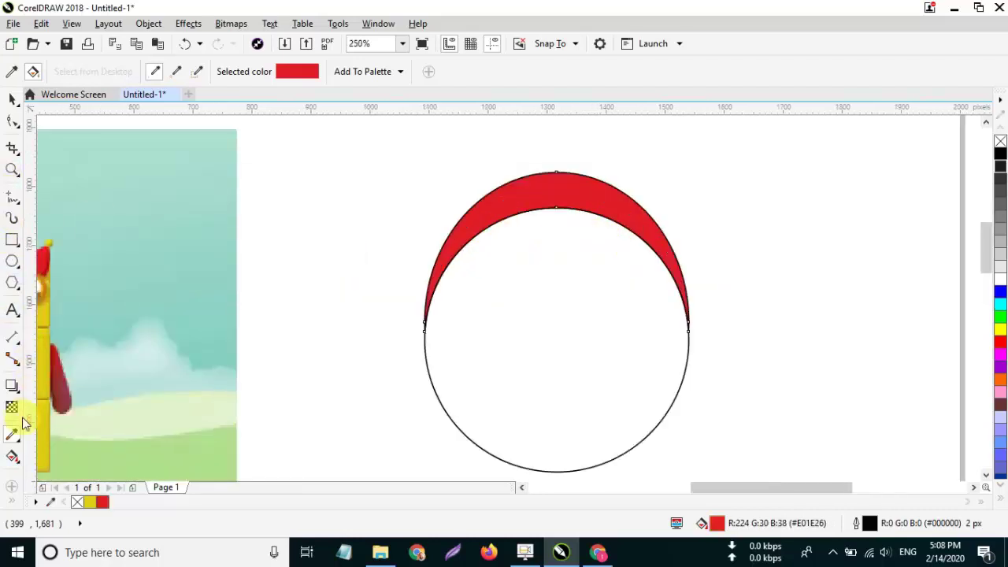
pyautogui.press('space')
pyautogui.click(597, 458)
pyautogui.click(90, 501)
pyautogui.click(387, 357)
pyautogui.scroll(-1, 391, 357)
pyautogui.scroll(2, 487, 292)
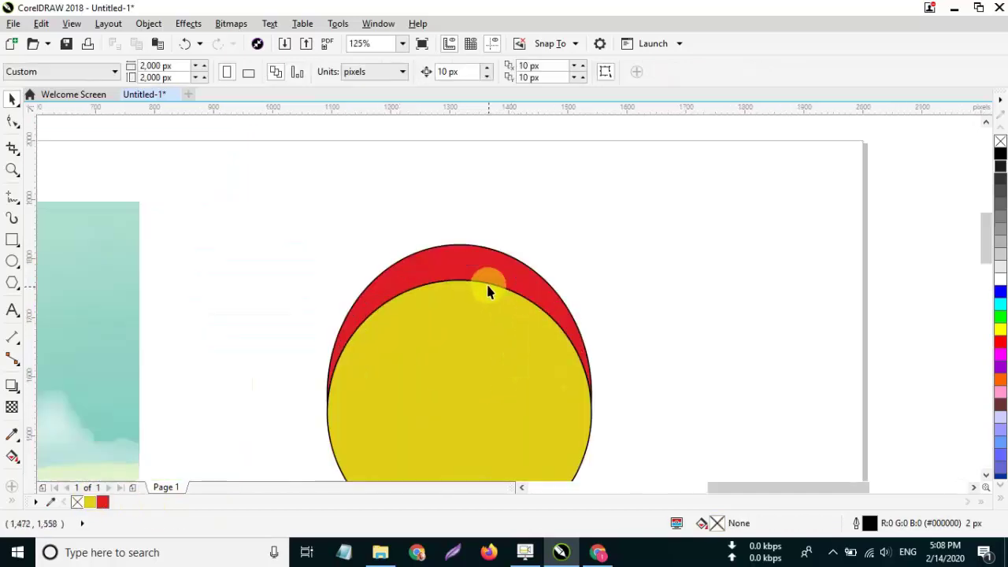
pyautogui.scroll(-2, 487, 291)
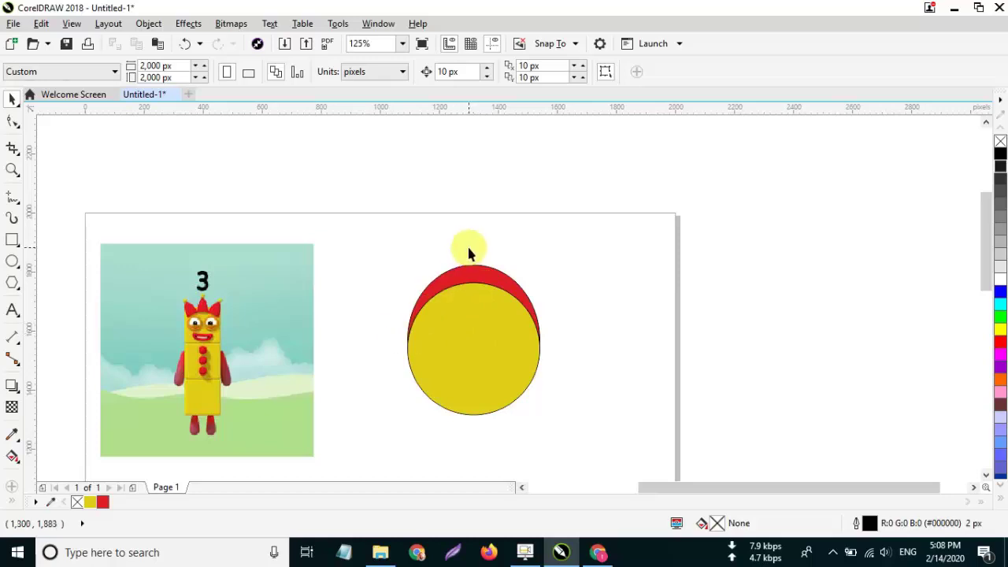
# Step: Draw a polygon about 157 × 149 px above the crescent and reduce it to 3 sides
pyautogui.click(463, 274)
pyautogui.scroll(2, 465, 275)
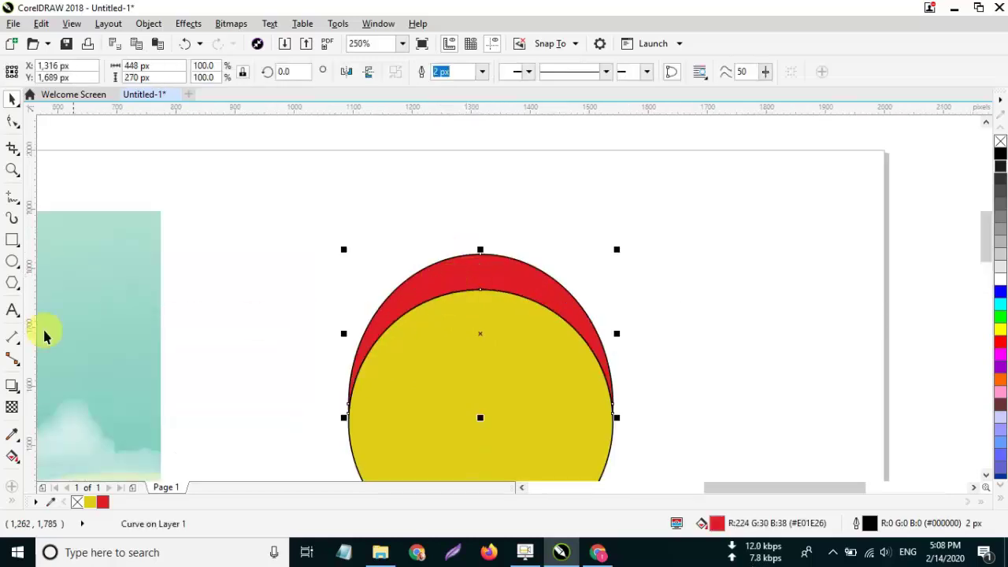
pyautogui.click(12, 280)
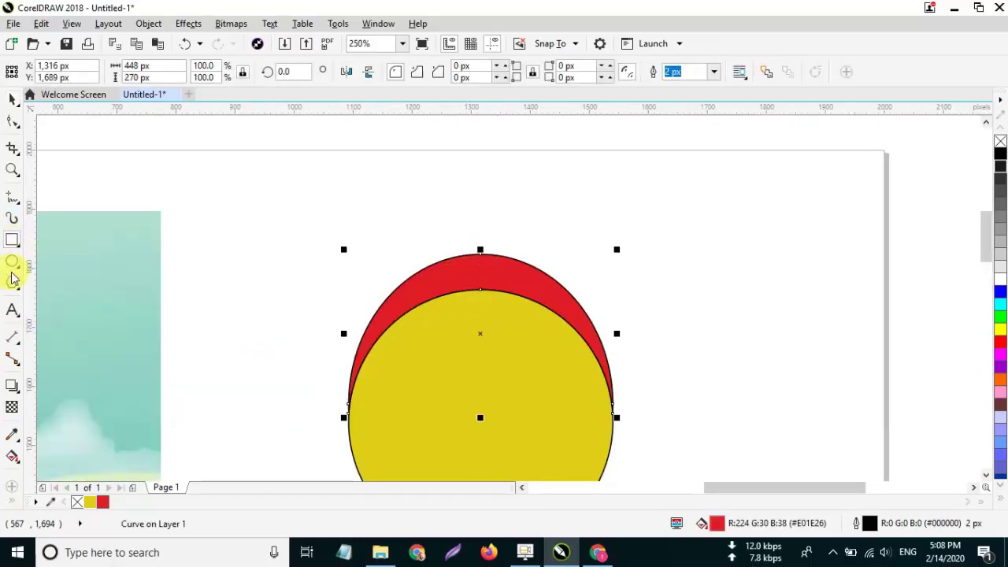
pyautogui.moveTo(435, 178); pyautogui.dragTo(494, 273)
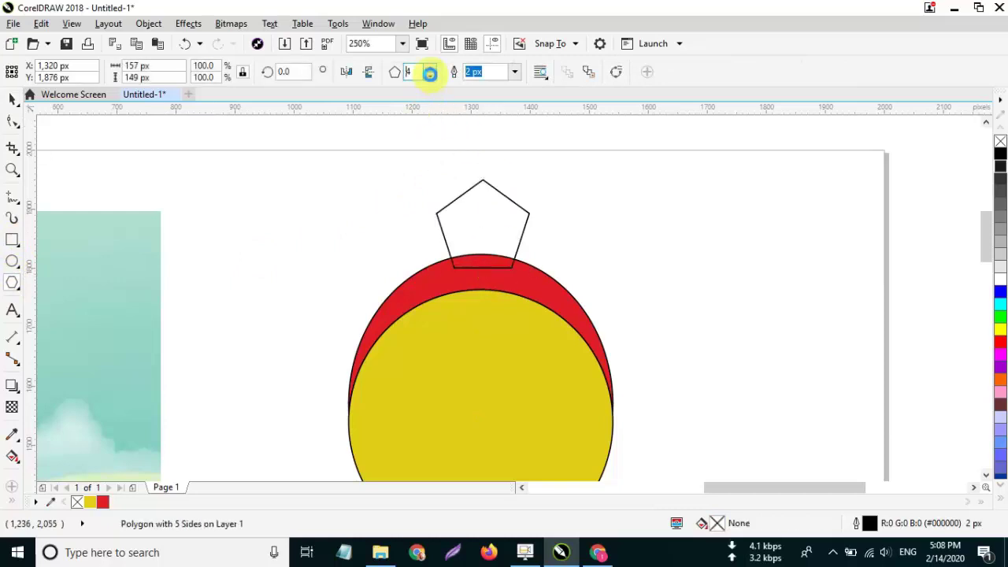
pyautogui.click(431, 76)
pyautogui.click(431, 76)
# Step: Duplicate the triangle to form a row of three overlapping triangles above the yellow circle
pyautogui.click(12, 100)
pyautogui.moveTo(485, 230); pyautogui.dragTo(529, 255)
pyautogui.keyDown('shift'); pyautogui.click(550, 285); pyautogui.keyUp('shift')
pyautogui.click(484, 252)
pyautogui.hotkey('ctrl', 'z')
# Step: Fill the three triangles with the sampled red and move them slightly down onto the crescent
pyautogui.moveTo(359, 170); pyautogui.dragTo(593, 285)
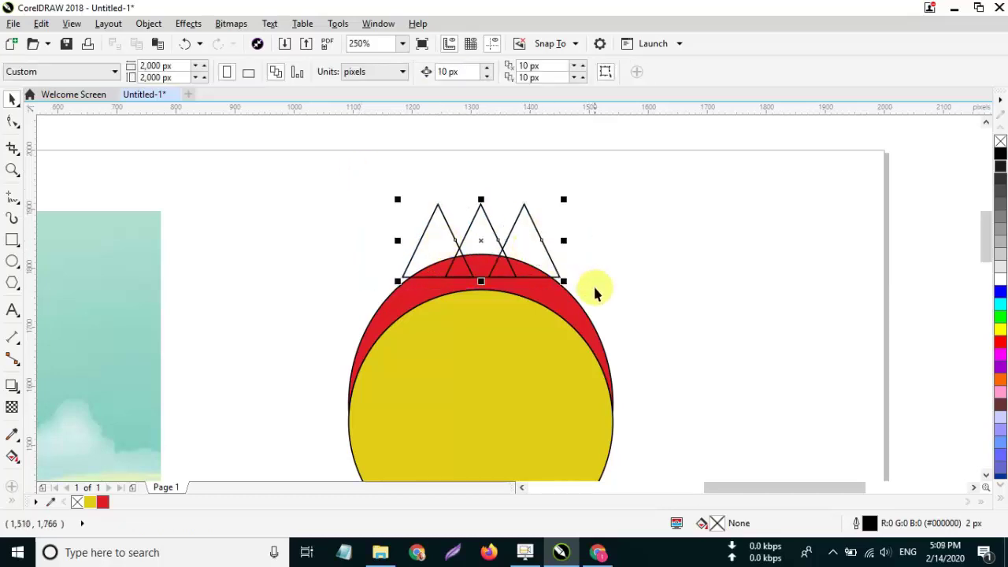
pyautogui.click(103, 501)
pyautogui.moveTo(526, 241); pyautogui.dragTo(524, 250)
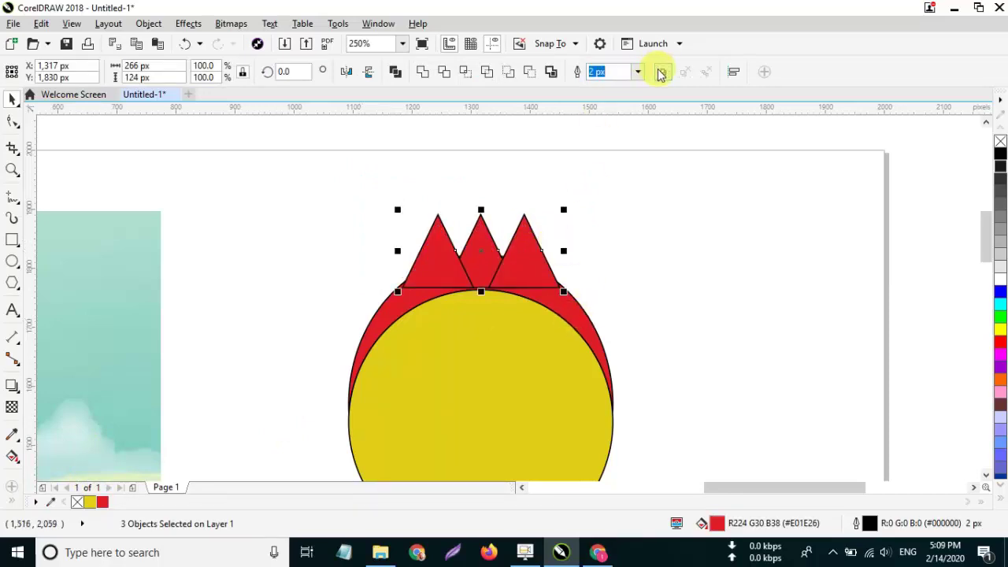
# Step: Weld the three red triangles into a single crown shape
pyautogui.click(423, 72)
pyautogui.keyDown('shift'); pyautogui.click(577, 313); pyautogui.keyUp('shift')
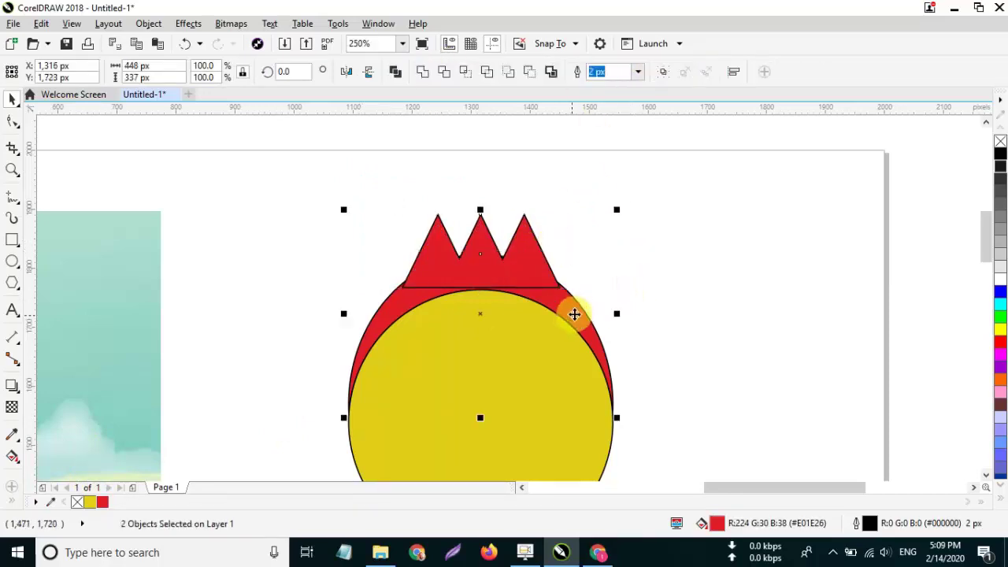
pyautogui.press('Escape')
pyautogui.scroll(-1, 530, 245)
pyautogui.scroll(1, 526, 225)
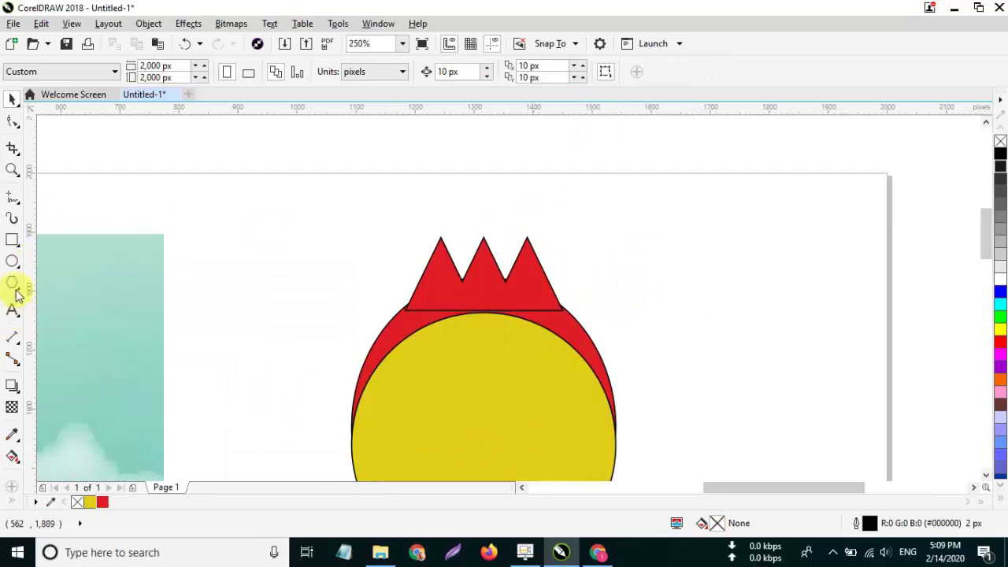
# Step: Draw a yellow-filled circle about 32 px wide and place copies of it on the three crown tips
pyautogui.moveTo(315, 233); pyautogui.dragTo(346, 264)
pyautogui.click(89, 501)
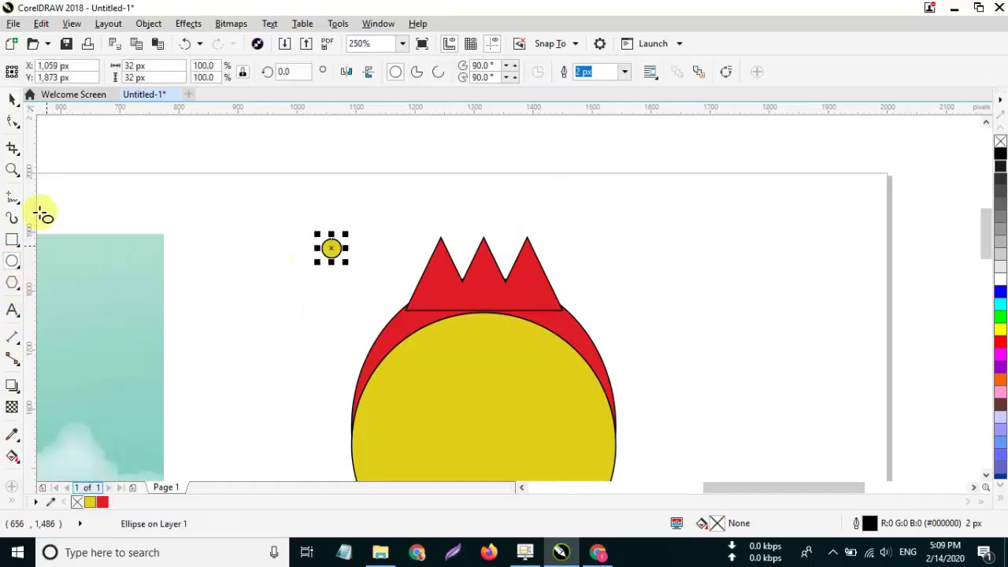
pyautogui.click(12, 99)
pyautogui.moveTo(331, 248); pyautogui.dragTo(535, 230)
pyautogui.scroll(-2, 586, 215)
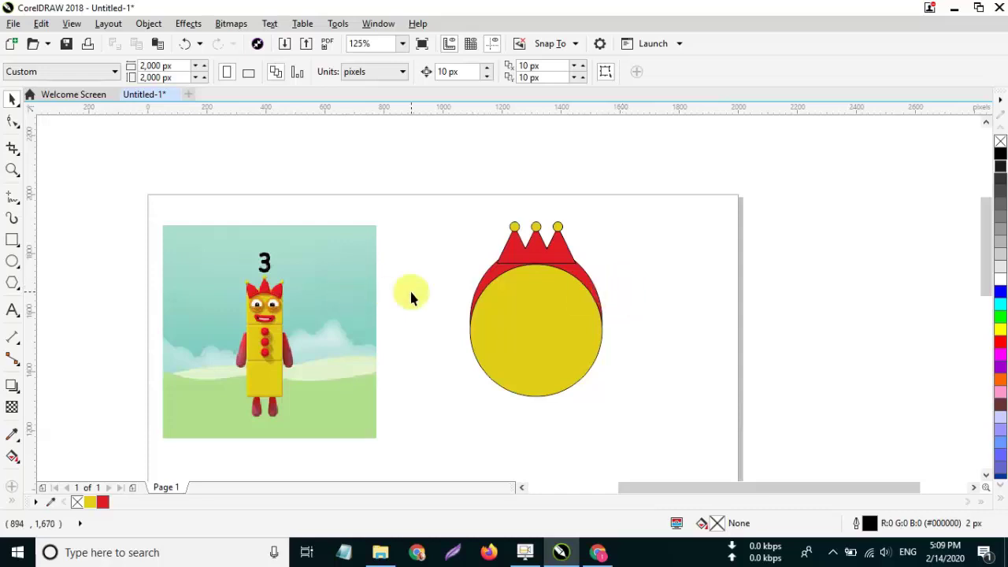
# Step: Draw a circle about 48 px wide over the character's eye and move it to the blank area beside the picture
pyautogui.scroll(2, 278, 309)
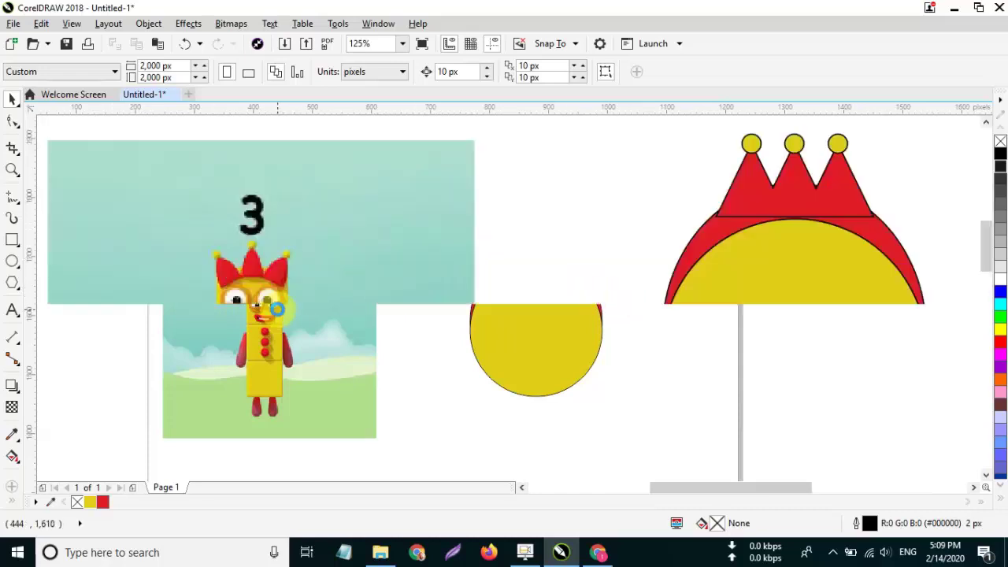
pyautogui.scroll(2, 277, 310)
pyautogui.click(12, 262)
pyautogui.moveTo(204, 299); pyautogui.dragTo(315, 389)
pyautogui.click(11, 98)
pyautogui.moveTo(270, 365); pyautogui.dragTo(597, 313)
# Step: Add a smaller concentric copy inside the eye circle
pyautogui.scroll(-2, 257, 293)
pyautogui.scroll(1, 605, 305)
pyautogui.scroll(-1, 604, 305)
pyautogui.scroll(1, 611, 300)
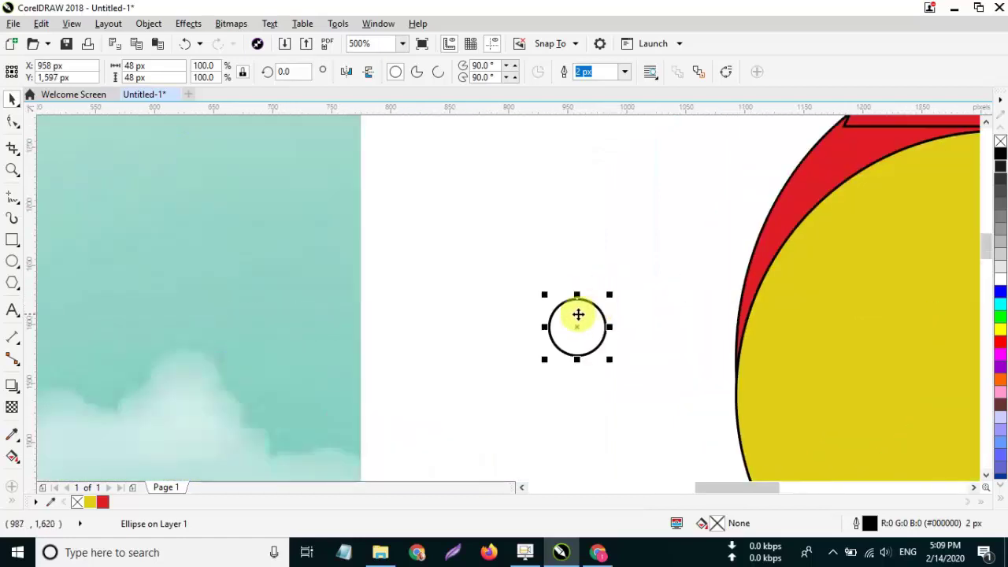
pyautogui.scroll(-1, 575, 319)
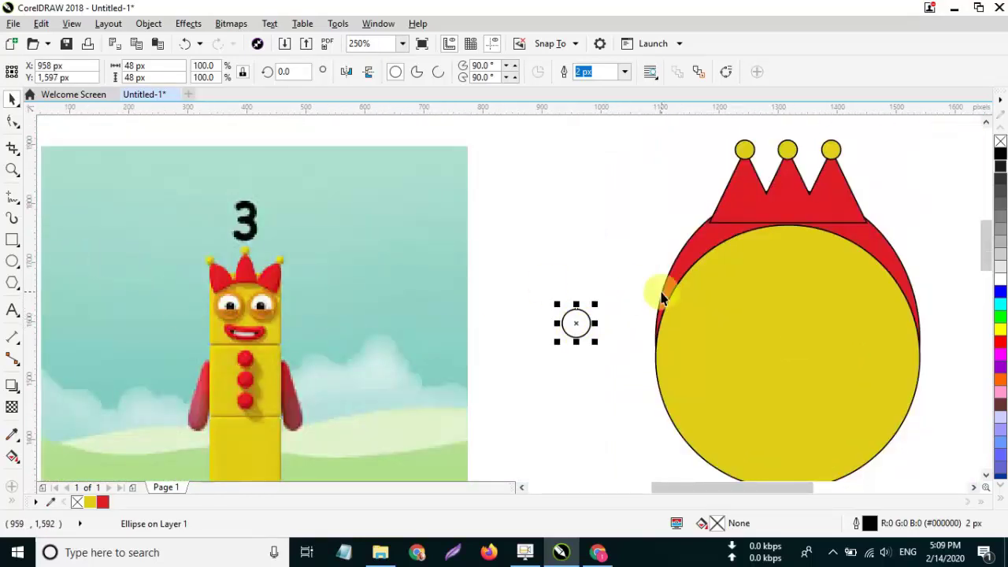
pyautogui.scroll(1, 608, 306)
pyautogui.moveTo(576, 303); pyautogui.dragTo(575, 314)
# Step: Draw a rectangle about 86 × 36 px across the lower half of the two eye circles
pyautogui.press('F6')
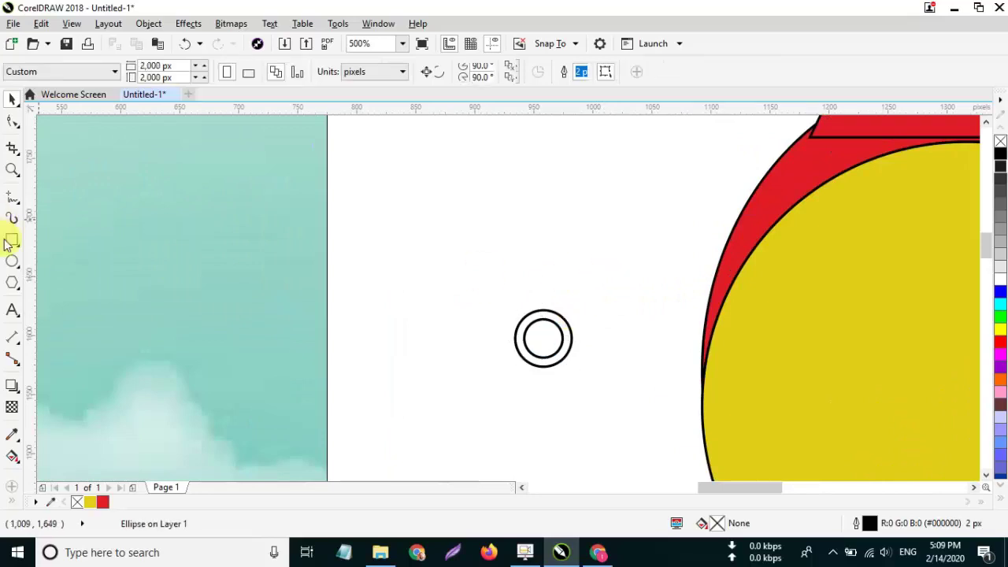
pyautogui.moveTo(491, 338); pyautogui.dragTo(595, 382)
pyautogui.scroll(1, 595, 346)
pyautogui.click(13, 99)
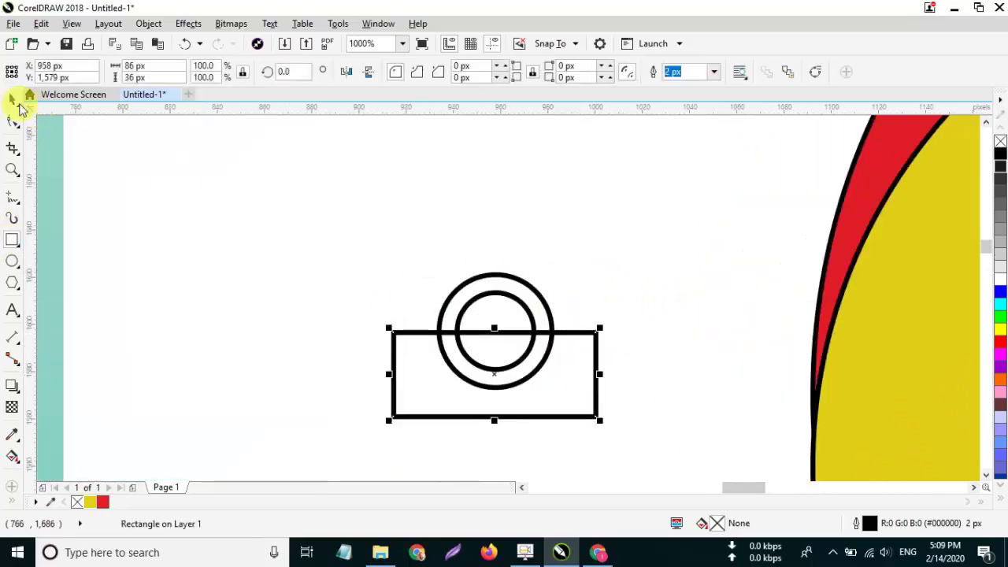
# Step: Trim the bottom off the inner eye circle with the slightly lowered rectangle and delete the rectangle
pyautogui.keyDown('shift'); pyautogui.click(491, 315); pyautogui.keyUp('shift')
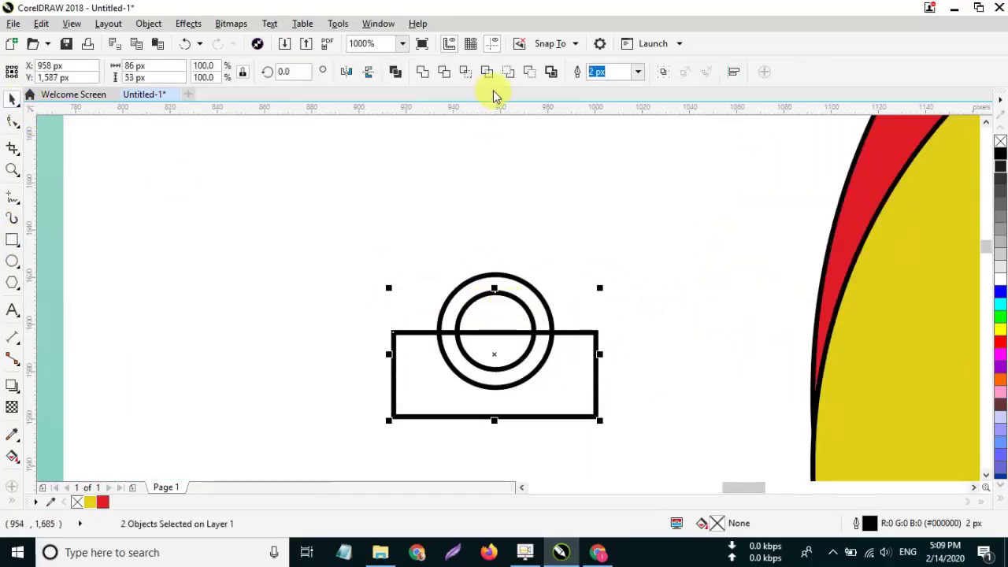
pyautogui.click(542, 369)
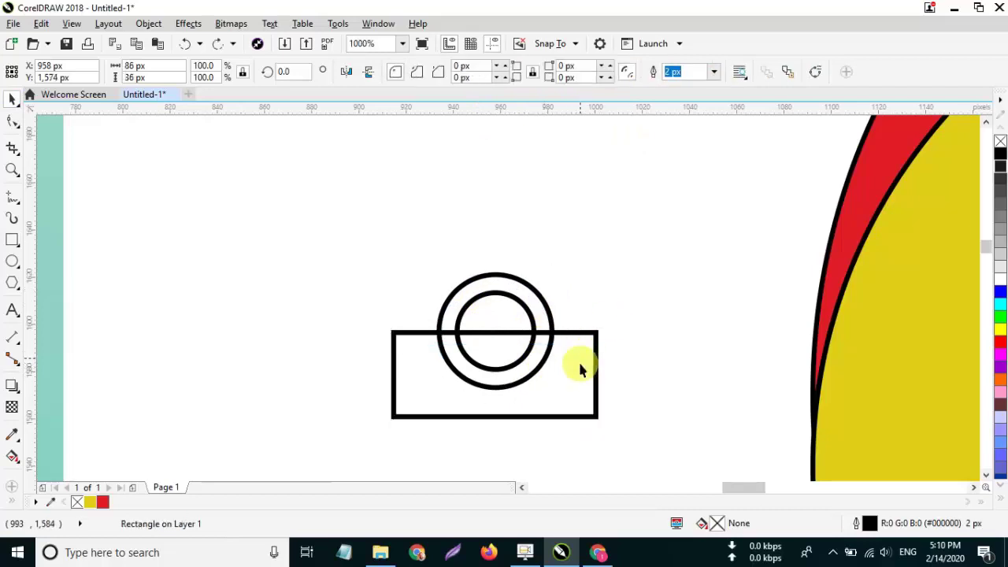
pyautogui.press('Down')
pyautogui.keyDown('shift'); pyautogui.click(510, 315); pyautogui.keyUp('shift')
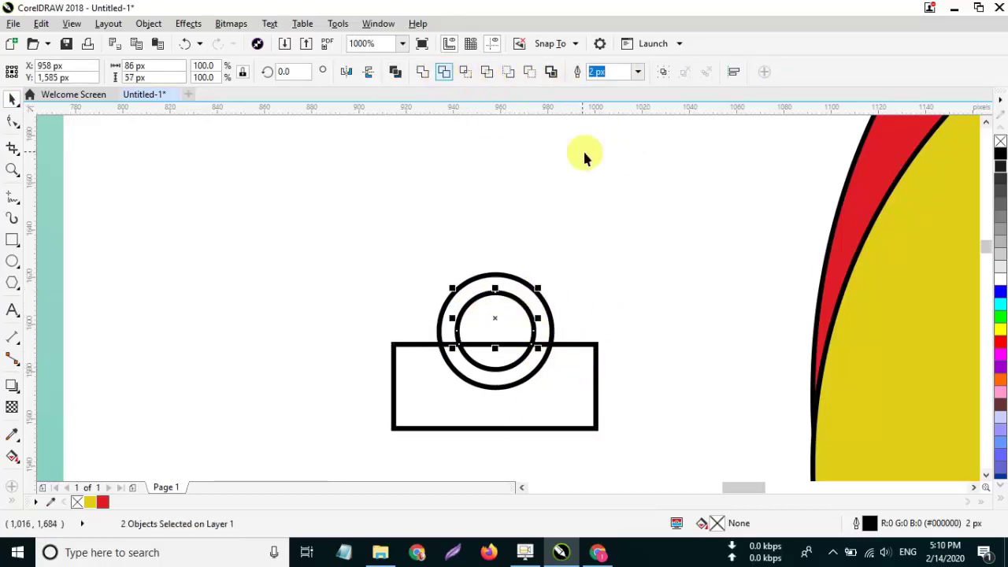
pyautogui.click(581, 345)
pyautogui.press('Delete')
pyautogui.scroll(-3, 583, 345)
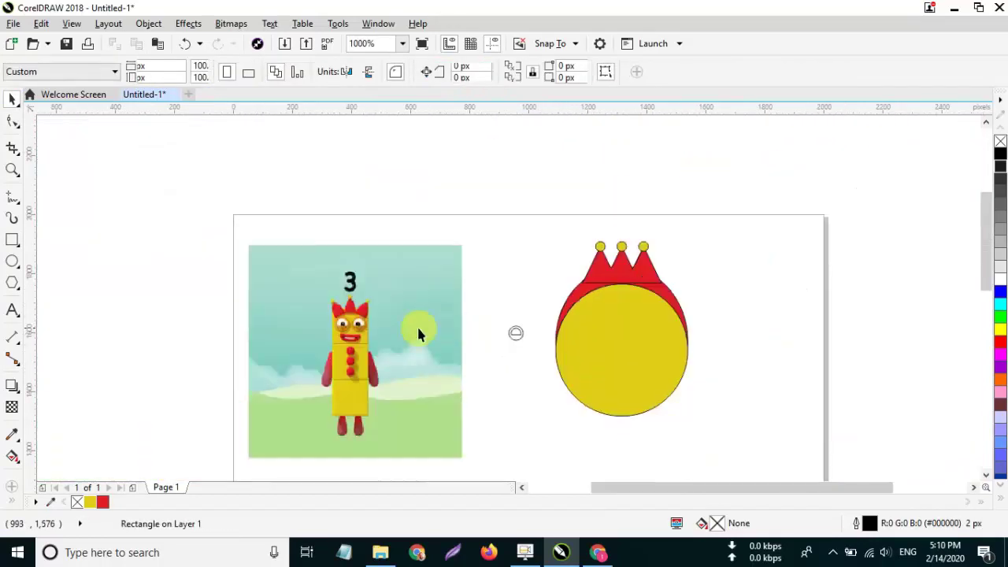
# Step: Draw a pupil circle about 9 px wide inside the trimmed eye shape and fill it black
pyautogui.scroll(5, 524, 331)
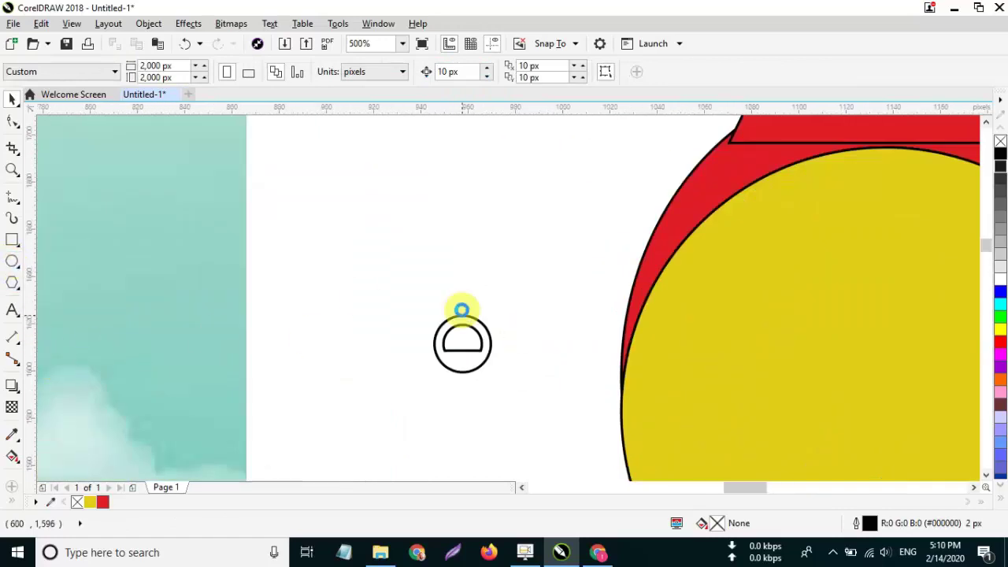
pyautogui.scroll(4, 462, 310)
pyautogui.press('F7')
pyautogui.moveTo(465, 449); pyautogui.dragTo(483, 466)
pyautogui.click(999, 152)
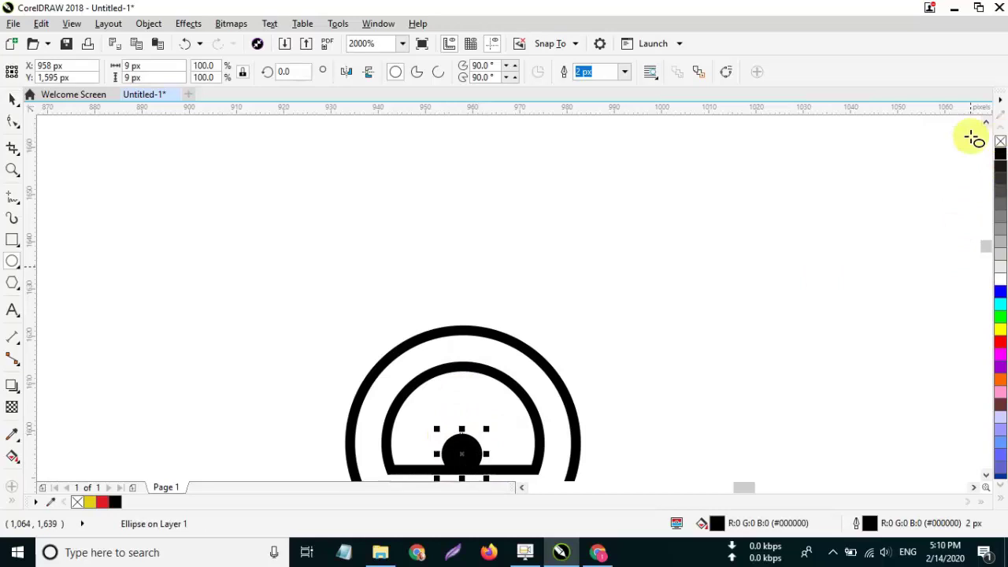
# Step: Move the black pupil slightly up within the eye
pyautogui.scroll(-2, 646, 335)
pyautogui.scroll(1, 645, 333)
pyautogui.click(14, 101)
pyautogui.moveTo(505, 306); pyautogui.dragTo(504, 298)
pyautogui.scroll(-3, 691, 269)
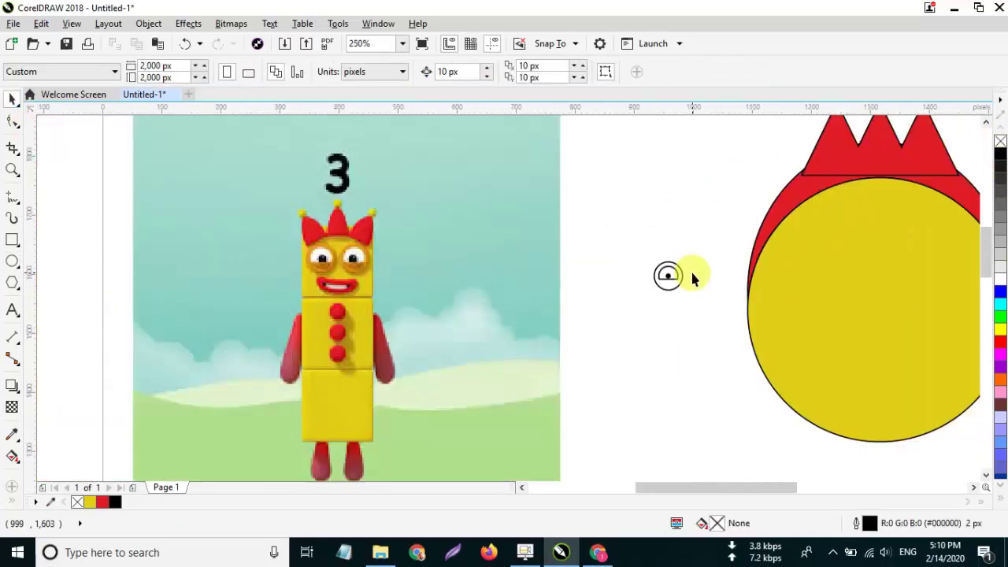
# Step: Fill the outer eye circle with orange sampled from the reference's eye surround and fill the trimmed inner eye shape white
pyautogui.click(12, 434)
pyautogui.click(319, 267)
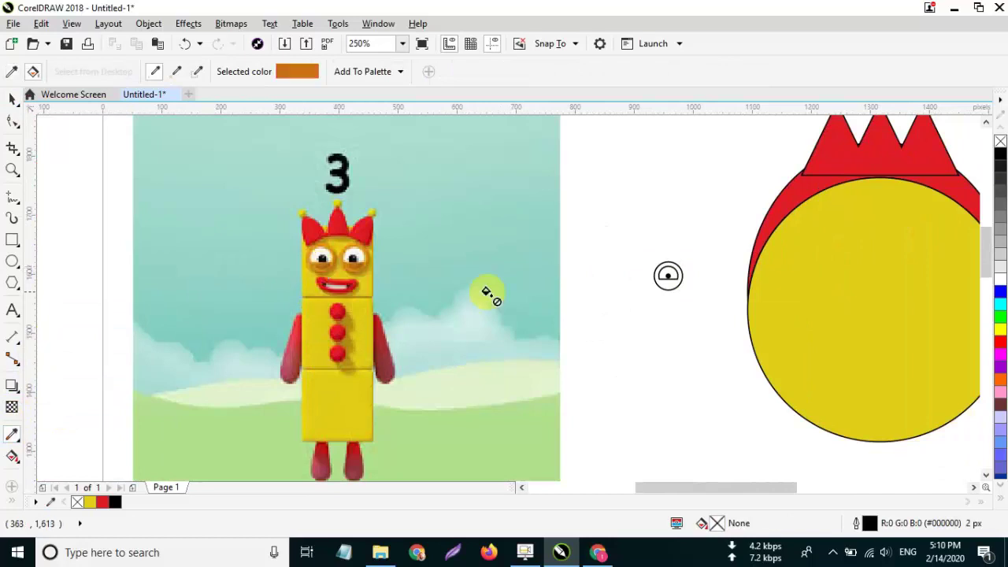
pyautogui.scroll(2, 667, 291)
pyautogui.click(614, 250)
pyautogui.press('space')
pyautogui.click(654, 214)
pyautogui.click(1000, 276)
pyautogui.scroll(-2, 770, 268)
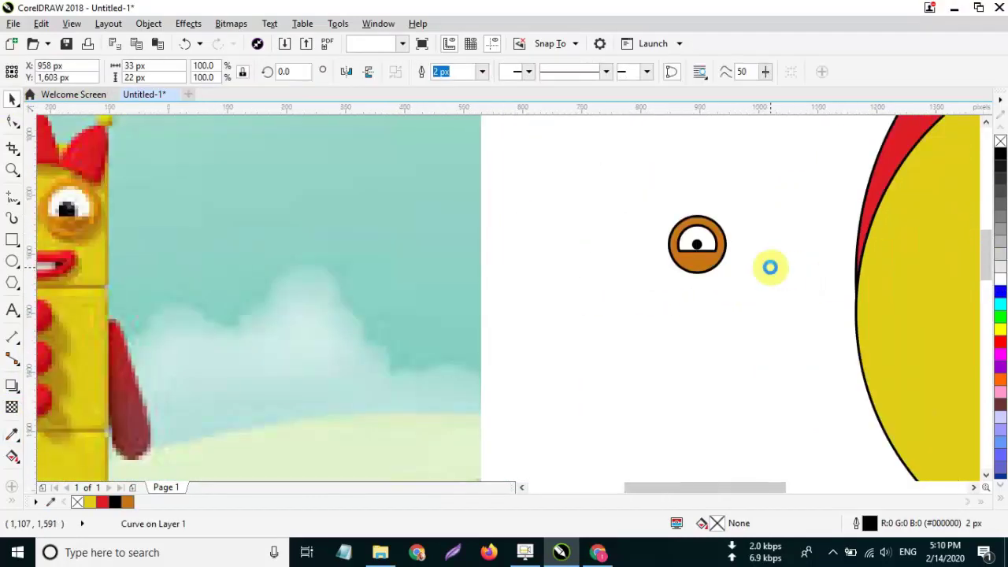
pyautogui.scroll(-1, 770, 267)
# Step: Enlarge the three eye pieces together to about 89 px wide and group them
pyautogui.click(771, 268)
pyautogui.moveTo(749, 271); pyautogui.dragTo(774, 285)
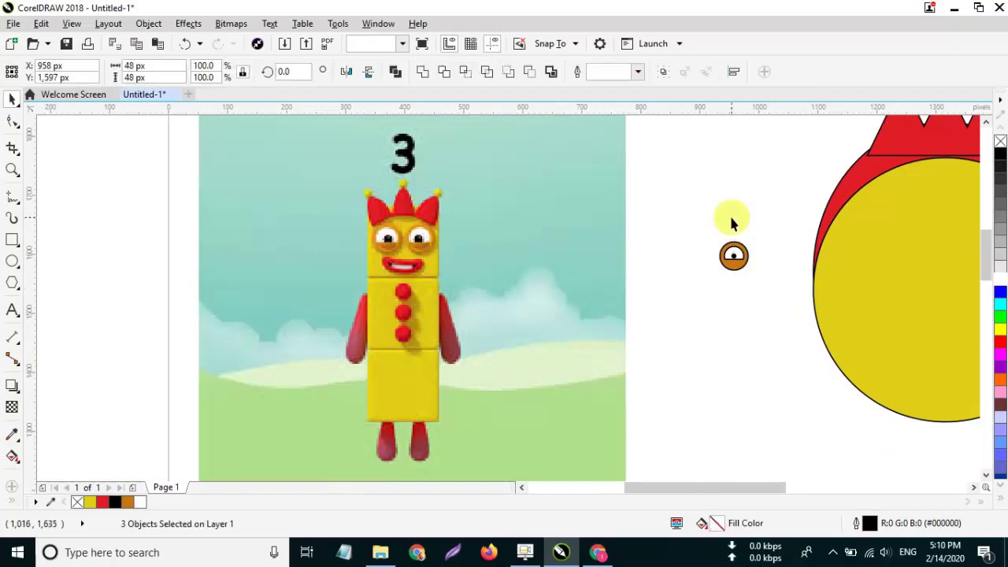
pyautogui.click(729, 214)
pyautogui.scroll(2, 741, 236)
pyautogui.scroll(-2, 811, 355)
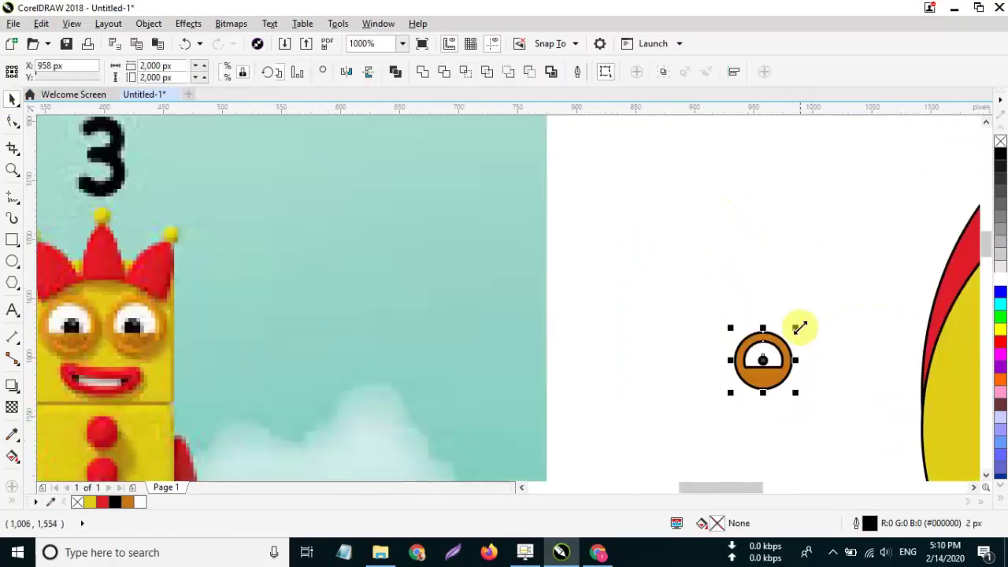
pyautogui.scroll(-1, 742, 331)
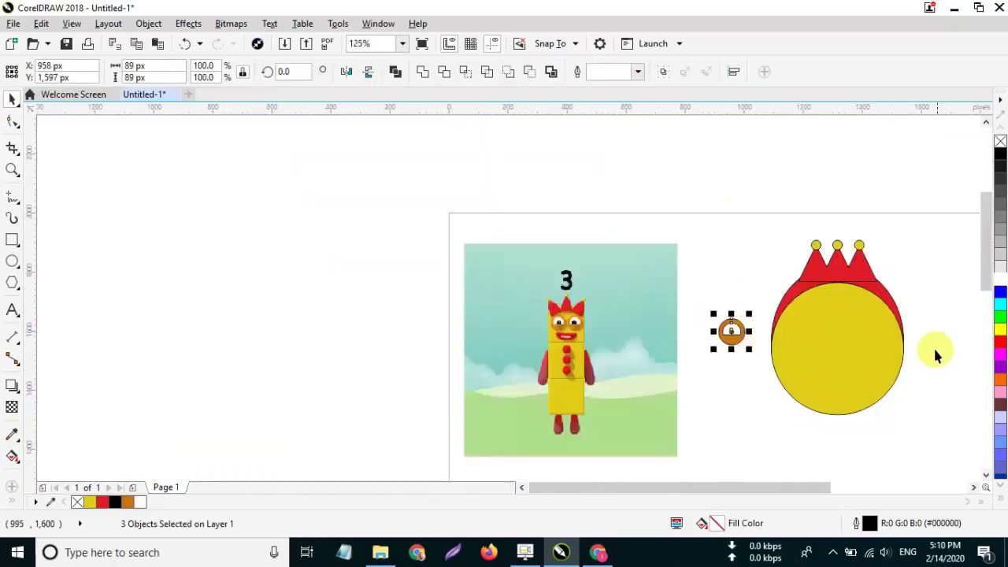
pyautogui.scroll(1, 933, 347)
pyautogui.click(661, 72)
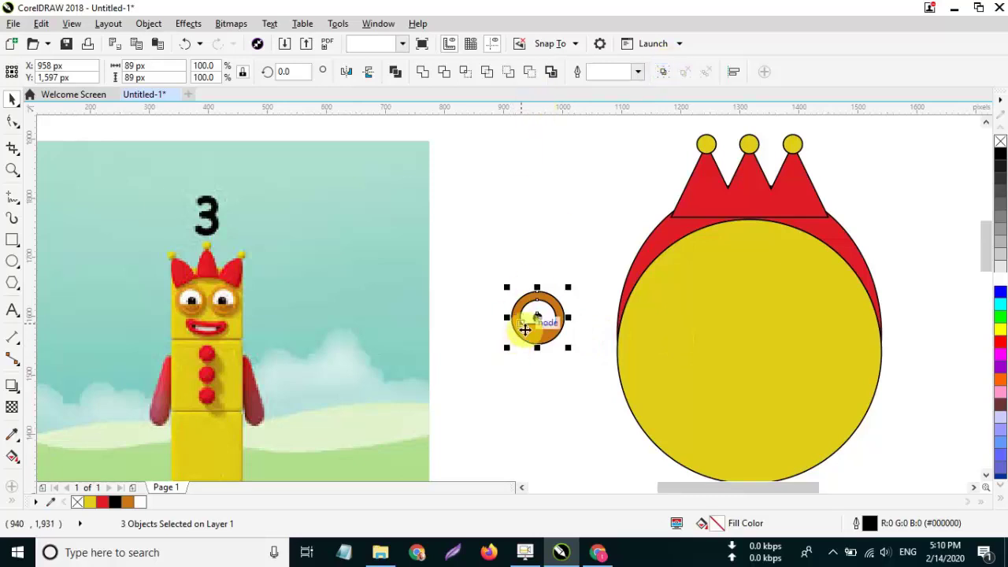
# Step: Place the eye group on the yellow face at about 136 px wide and duplicate it horizontally for the second eye
pyautogui.moveTo(672, 331); pyautogui.dragTo(732, 364)
pyautogui.moveTo(688, 315); pyautogui.dragTo(812, 329)
pyautogui.rightClick(811, 329)
pyautogui.click(916, 266)
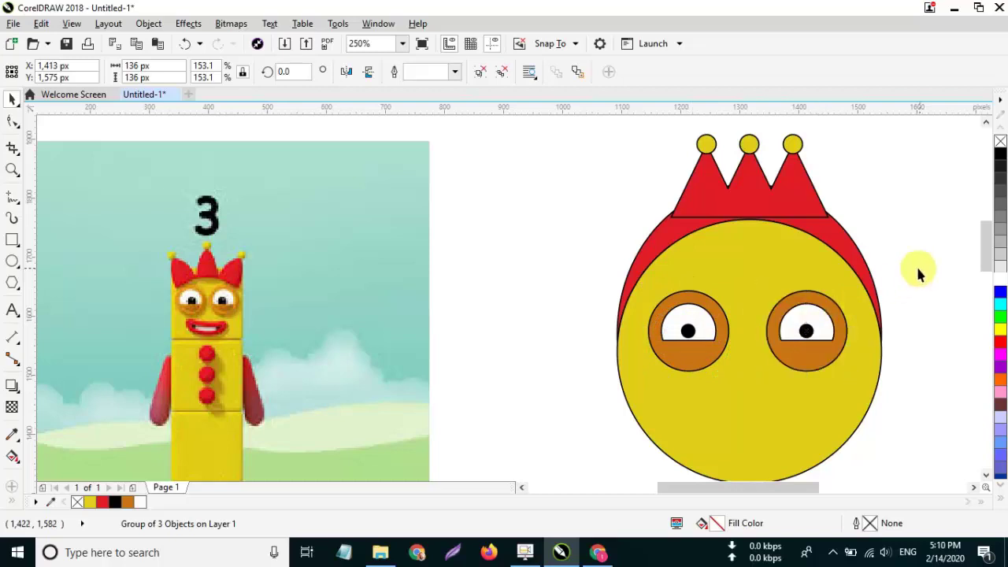
pyautogui.scroll(-1, 918, 269)
pyautogui.scroll(1, 715, 255)
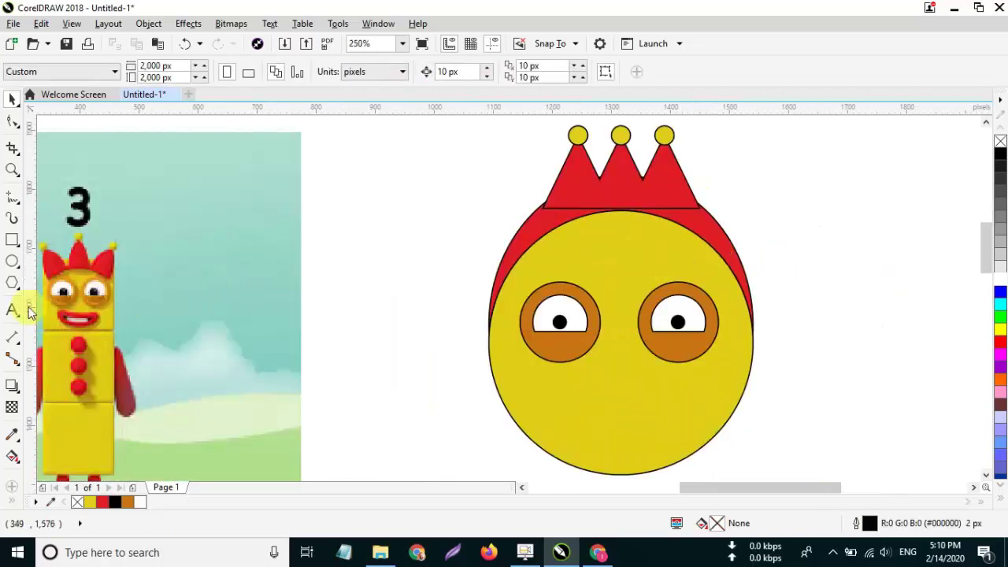
# Step: Draw two overlapping ellipses about 170 px wide beside the head and trim them into an eyebrow crescent about 87 px high
pyautogui.click(12, 261)
pyautogui.moveTo(350, 264); pyautogui.dragTo(450, 358)
pyautogui.click(12, 99)
pyautogui.moveTo(394, 306)
pyautogui.mouseDown()
pyautogui.moveTo(399, 315)
pyautogui.moveTo(398, 292)
pyautogui.mouseUp()
pyautogui.scroll(2, 398, 292)
pyautogui.keyDown('shift'); pyautogui.click(413, 256); pyautogui.keyUp('shift')
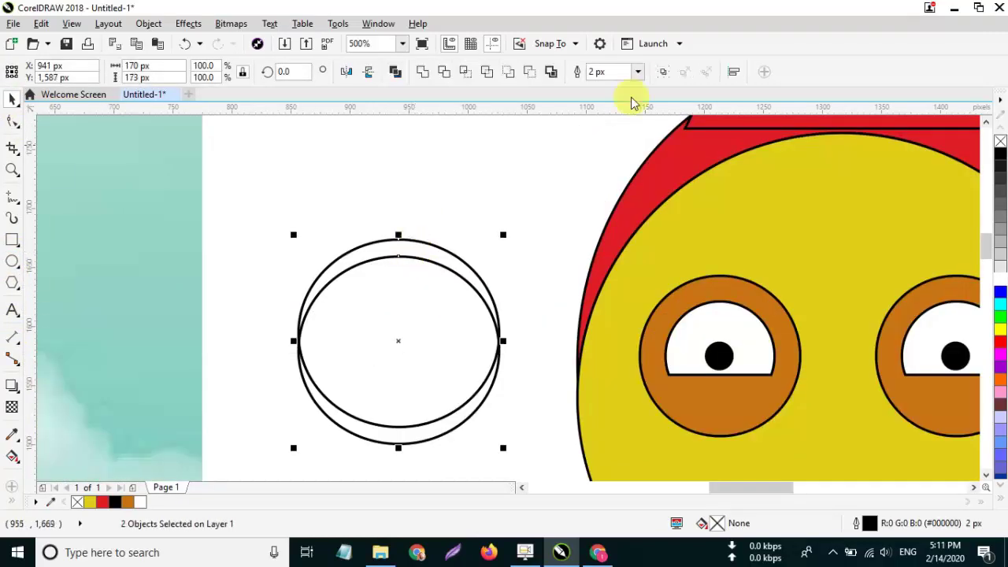
pyautogui.moveTo(448, 318); pyautogui.dragTo(443, 414)
pyautogui.scroll(-1, 455, 330)
# Step: Place the crescent over the first eye, fill it black without an outline and duplicate it over the second eye
pyautogui.moveTo(452, 290); pyautogui.dragTo(614, 291)
pyautogui.click(1001, 160)
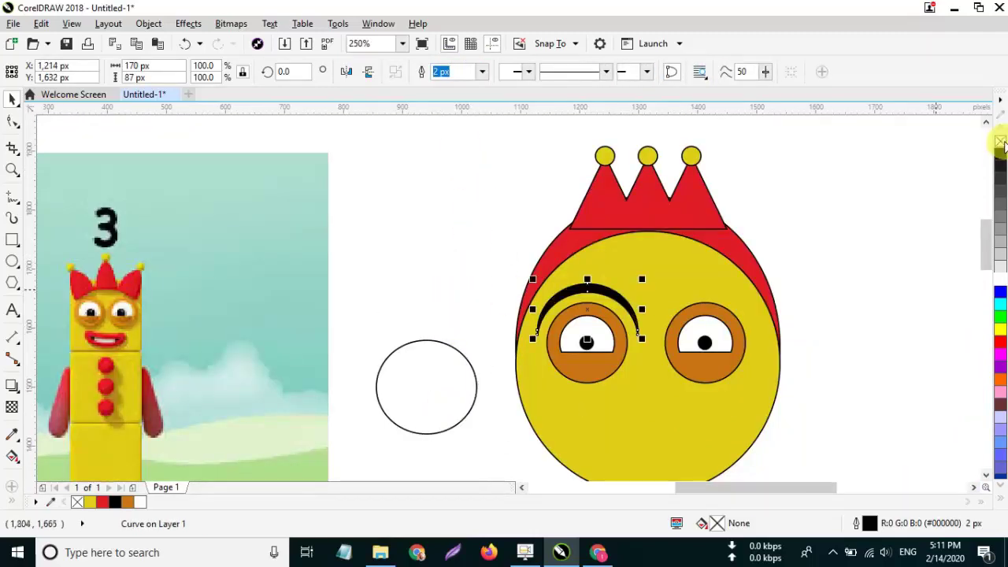
pyautogui.rightClick(1000, 140)
pyautogui.scroll(1, 603, 289)
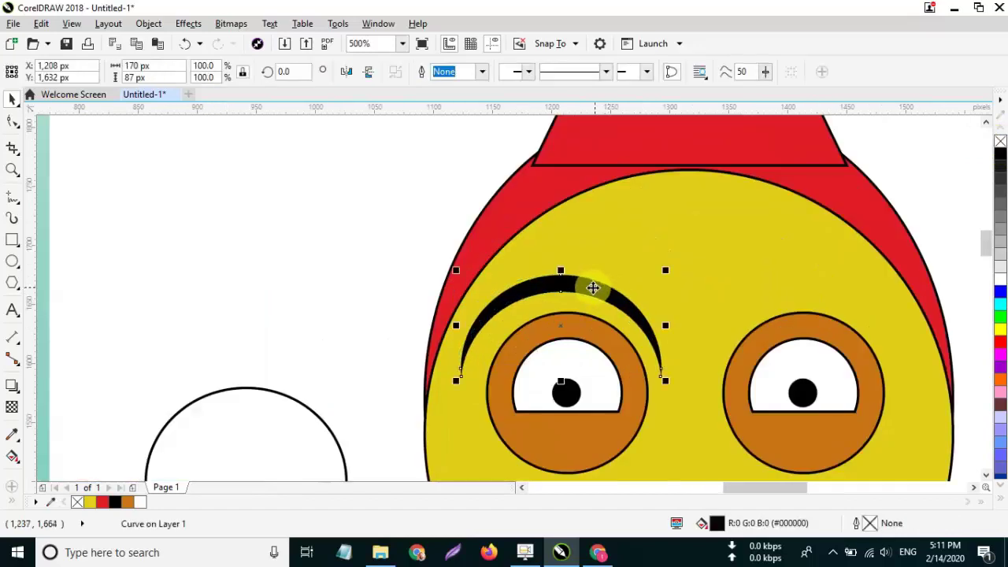
pyautogui.moveTo(548, 288); pyautogui.dragTo(783, 285)
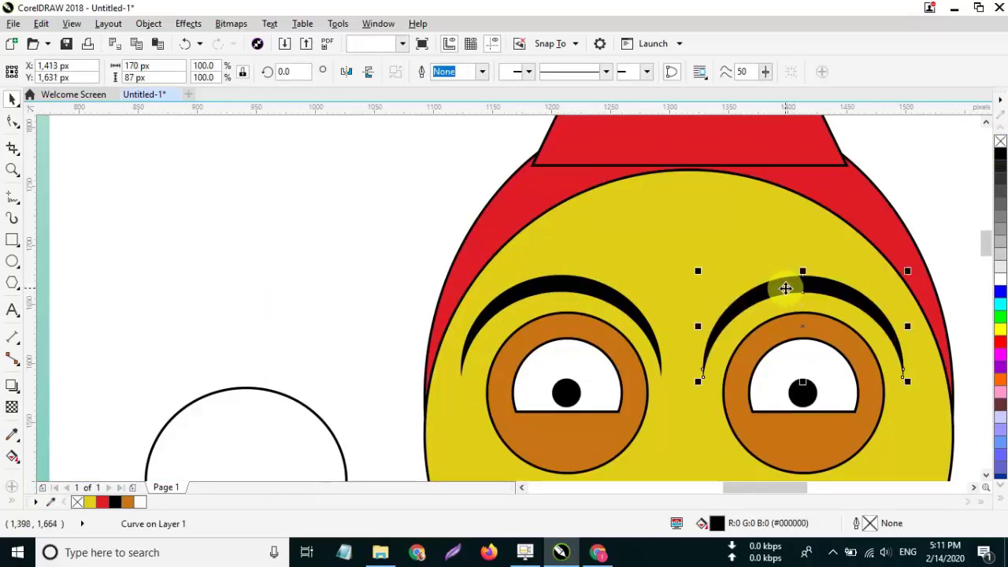
pyautogui.scroll(-2, 622, 231)
# Step: Group the red crown with its three yellow ball tips
pyautogui.click(414, 354)
pyautogui.click(449, 214)
pyautogui.click(604, 200)
pyautogui.keyDown('shift'); pyautogui.click(678, 173); pyautogui.keyUp('shift')
pyautogui.scroll(-1, 678, 173)
pyautogui.click(690, 147)
pyautogui.click(626, 125)
pyautogui.moveTo(626, 125); pyautogui.dragTo(718, 206)
pyautogui.click(617, 71)
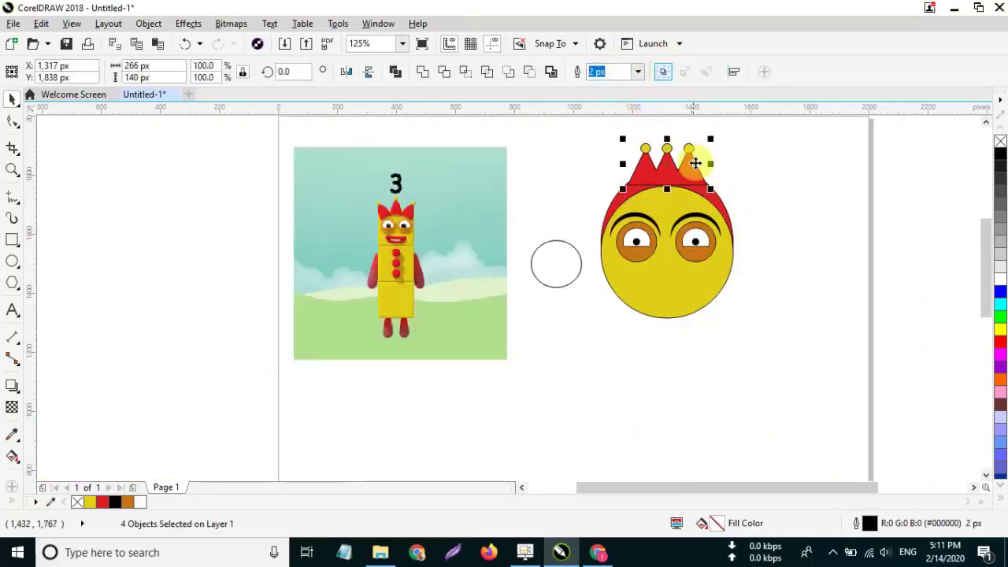
pyautogui.scroll(1, 697, 164)
pyautogui.hotkey('ctrl', 'g')
# Step: Group the crown with the red hair shape and raise the group slightly above the yellow face
pyautogui.keyDown('shift'); pyautogui.click(744, 246); pyautogui.keyUp('shift')
pyautogui.click(666, 75)
pyautogui.moveTo(661, 191); pyautogui.dragTo(662, 168)
pyautogui.scroll(-2, 803, 188)
pyautogui.click(757, 199)
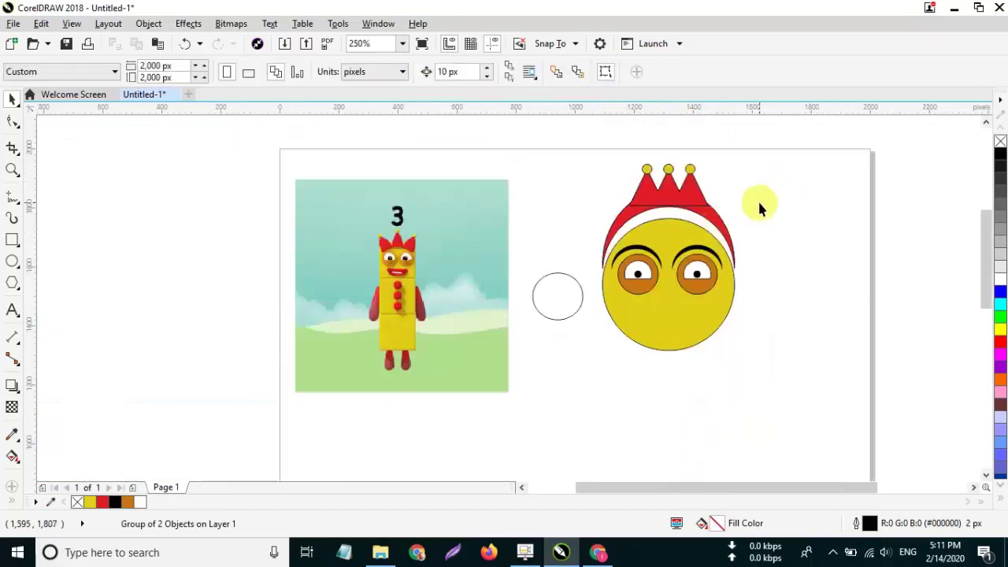
# Step: Move the leftover ellipse onto the reference picture beside the character's head
pyautogui.moveTo(558, 295); pyautogui.dragTo(453, 236)
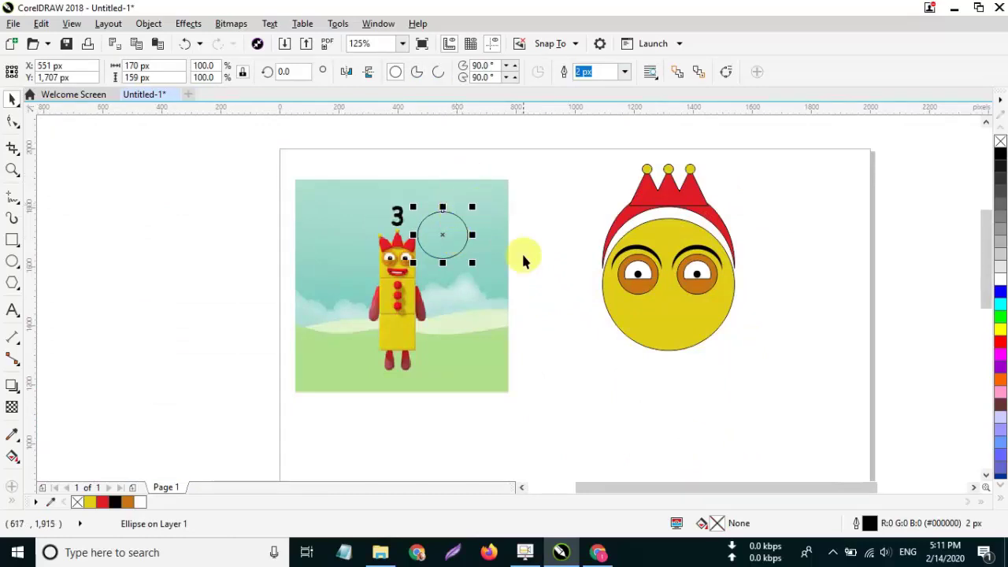
pyautogui.scroll(-1, 523, 255)
pyautogui.scroll(1, 600, 246)
pyautogui.scroll(5, 315, 263)
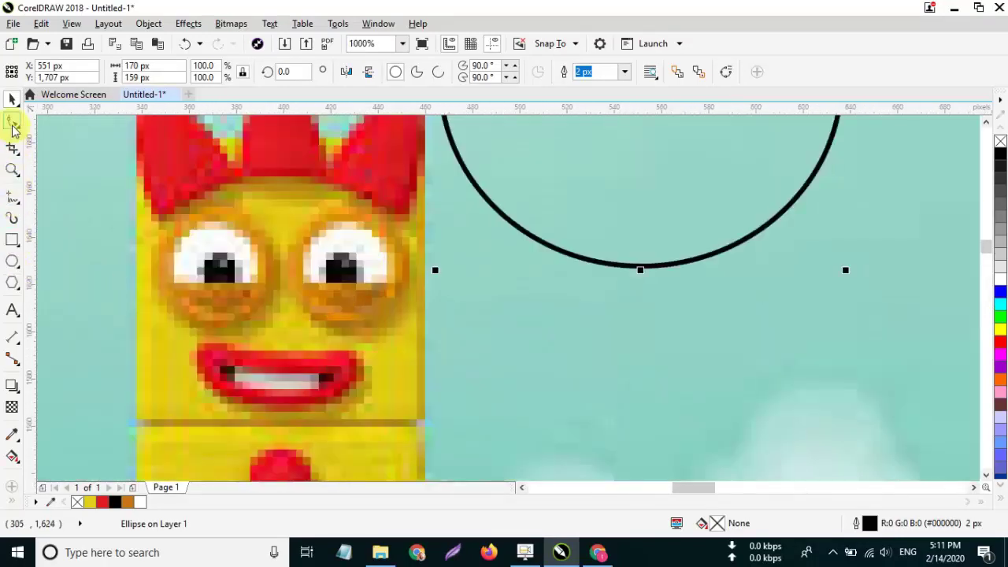
# Step: Trace a closed lip outline about 60 × 20 px over the reference character's mouth with the Bézier tool
pyautogui.press('z')
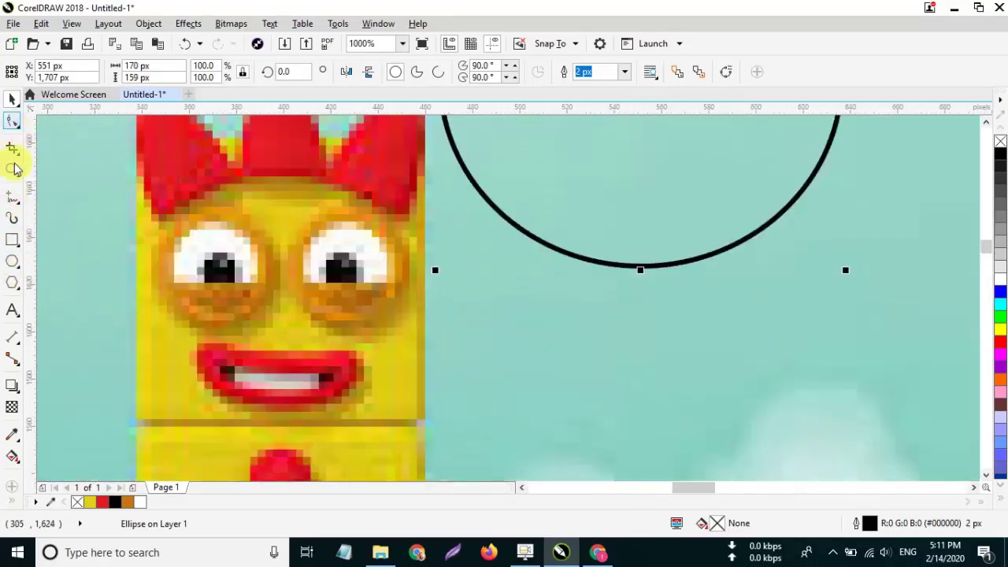
pyautogui.click(12, 197)
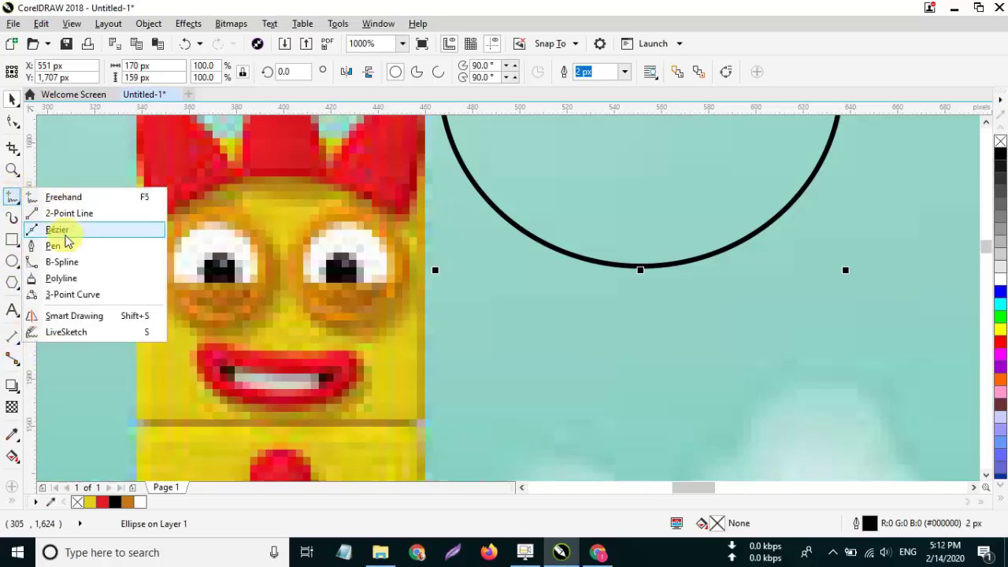
pyautogui.click(61, 229)
pyautogui.moveTo(198, 365)
pyautogui.mouseDown()
pyautogui.moveTo(164, 392)
pyautogui.moveTo(161, 385)
pyautogui.mouseUp()
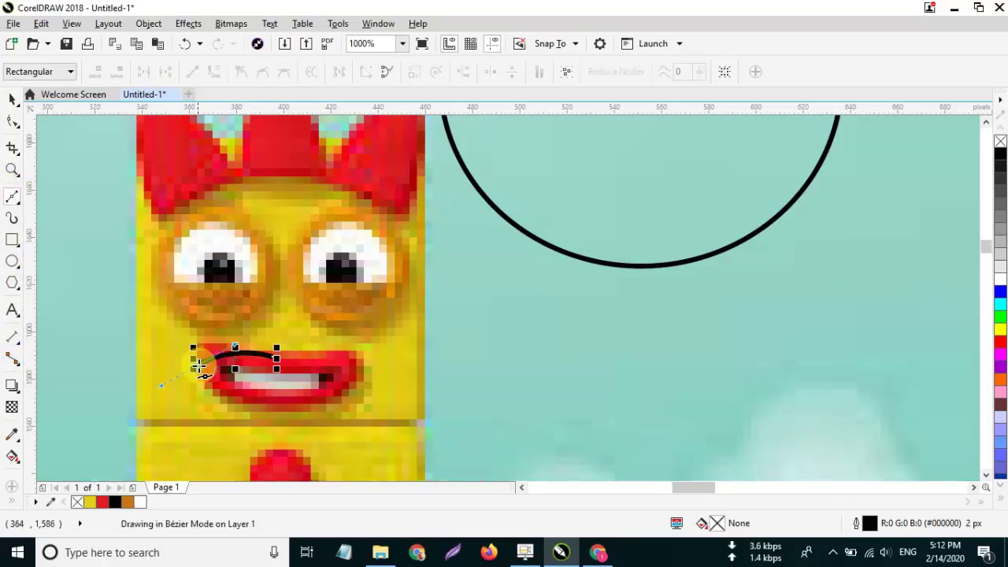
pyautogui.doubleClick(197, 365)
pyautogui.moveTo(340, 383); pyautogui.dragTo(445, 339)
pyautogui.doubleClick(339, 383)
pyautogui.click(272, 356)
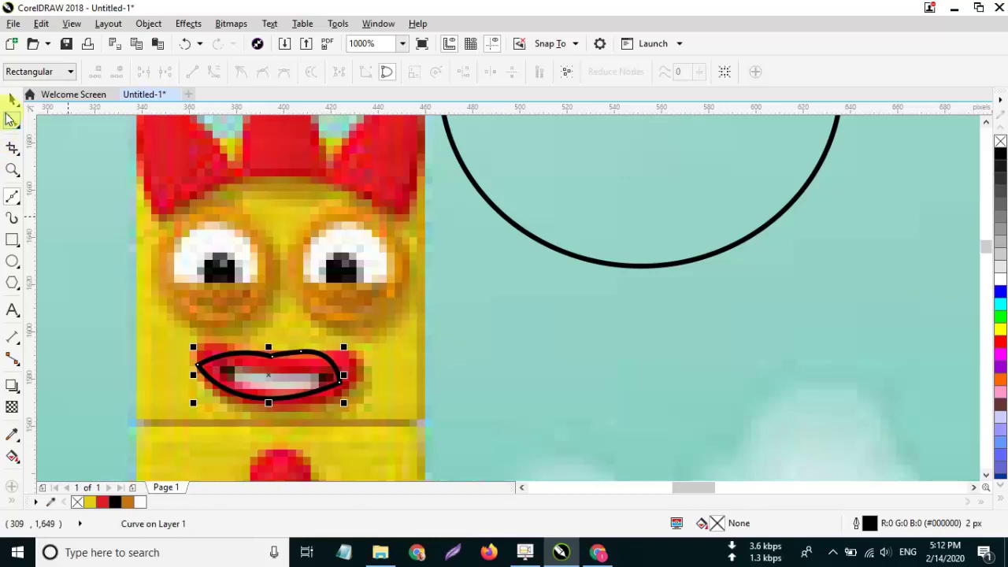
# Step: Move the lip outline from the reference picture onto the lower part of the yellow face
pyautogui.scroll(-2, 388, 318)
pyautogui.click(372, 342)
pyautogui.click(371, 342)
pyautogui.moveTo(363, 329); pyautogui.dragTo(850, 414)
pyautogui.scroll(-1, 596, 379)
pyautogui.scroll(3, 712, 414)
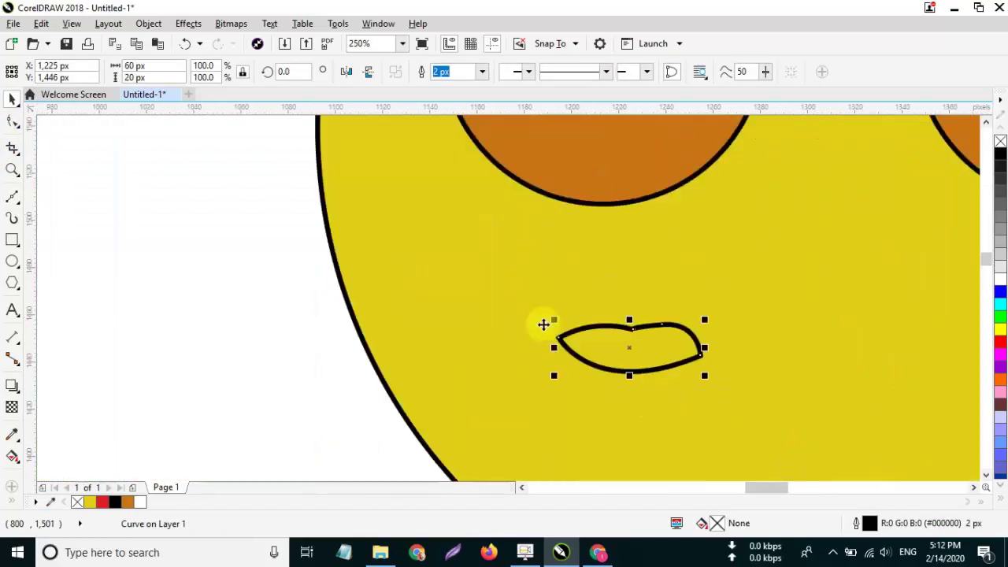
# Step: Reshape the lip outline by deleting the extra node on its upper edge and adjusting the curves at the mouth corner
pyautogui.click(12, 122)
pyautogui.scroll(2, 637, 359)
pyautogui.click(698, 297)
pyautogui.press('Delete')
pyautogui.moveTo(762, 352); pyautogui.dragTo(785, 330)
pyautogui.moveTo(781, 235); pyautogui.dragTo(713, 266)
pyautogui.scroll(-1, 674, 279)
pyautogui.scroll(-6, 675, 283)
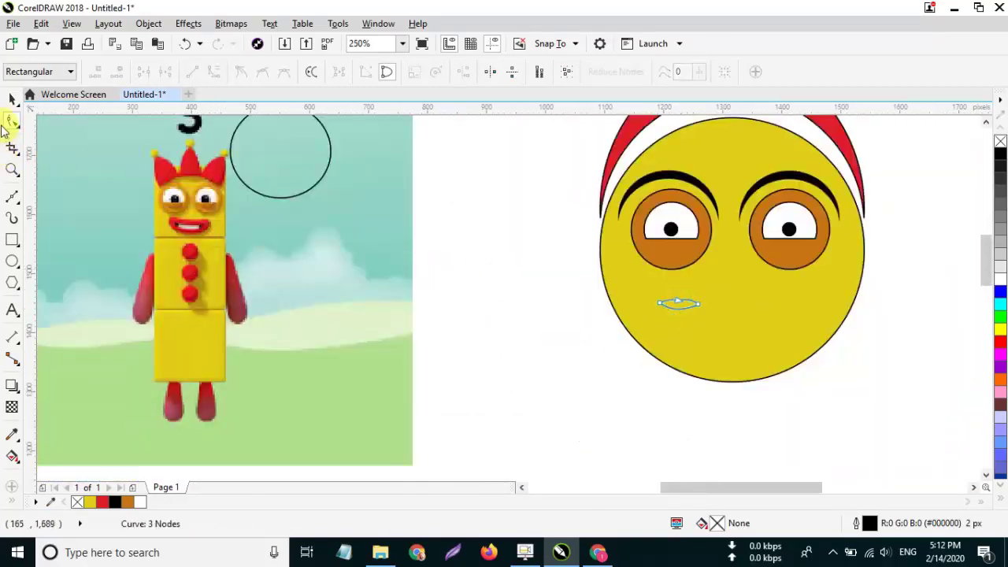
# Step: Fill the lip shape with dark red sampled from the reference character's mouth
pyautogui.click(12, 434)
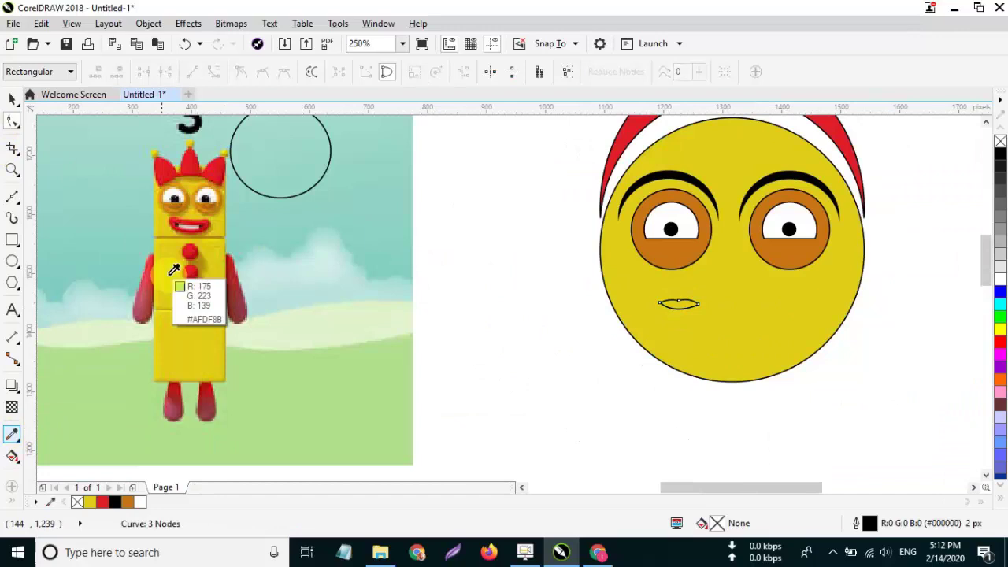
pyautogui.click(202, 219)
pyautogui.scroll(2, 678, 300)
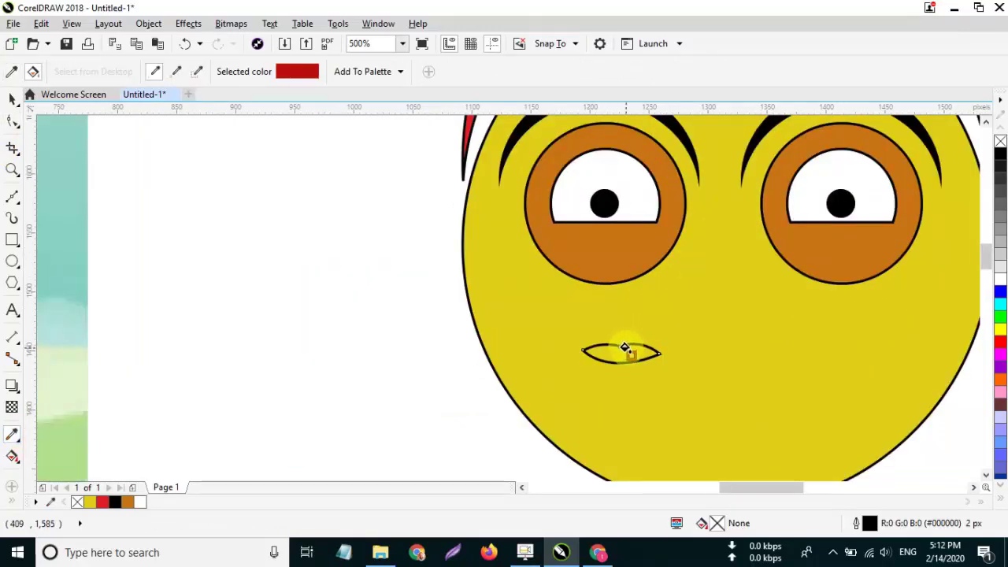
pyautogui.click(630, 350)
pyautogui.scroll(-4, 630, 350)
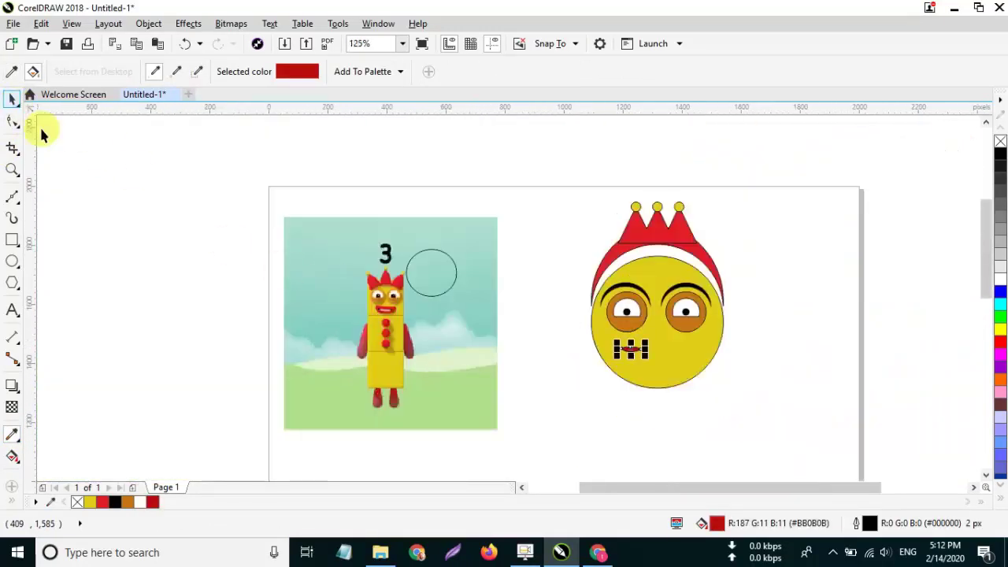
# Step: Enlarge the red lips to about 203 × 51 px and centre them below the eyes
pyautogui.scroll(2, 629, 391)
pyautogui.click(625, 310)
pyautogui.moveTo(636, 315); pyautogui.dragTo(712, 354)
pyautogui.moveTo(666, 317); pyautogui.dragTo(679, 332)
pyautogui.click(865, 338)
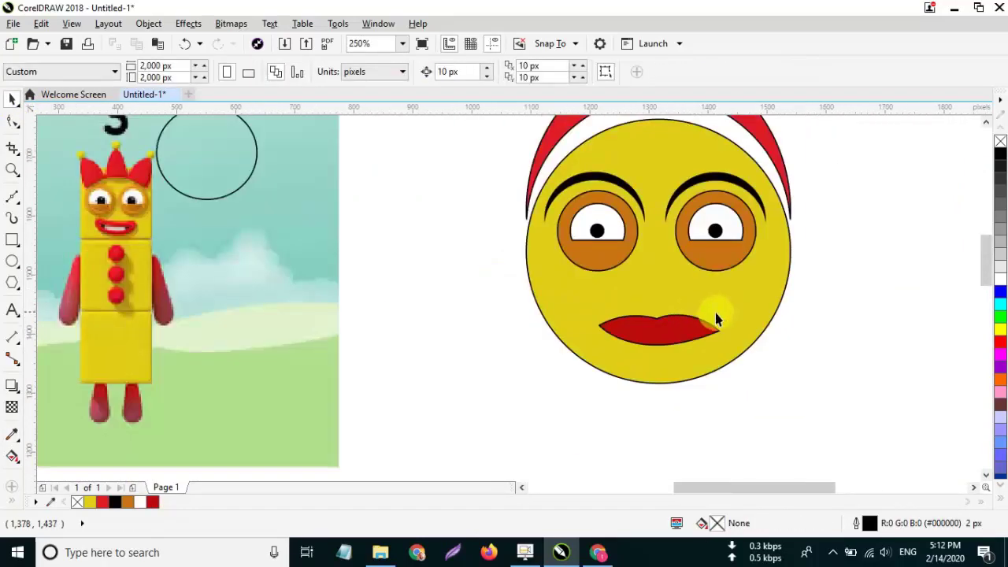
# Step: Trace the reference character's teeth opening as a closed Bézier shape about 59 × 12 px
pyautogui.scroll(-2, 748, 334)
pyautogui.scroll(3, 464, 299)
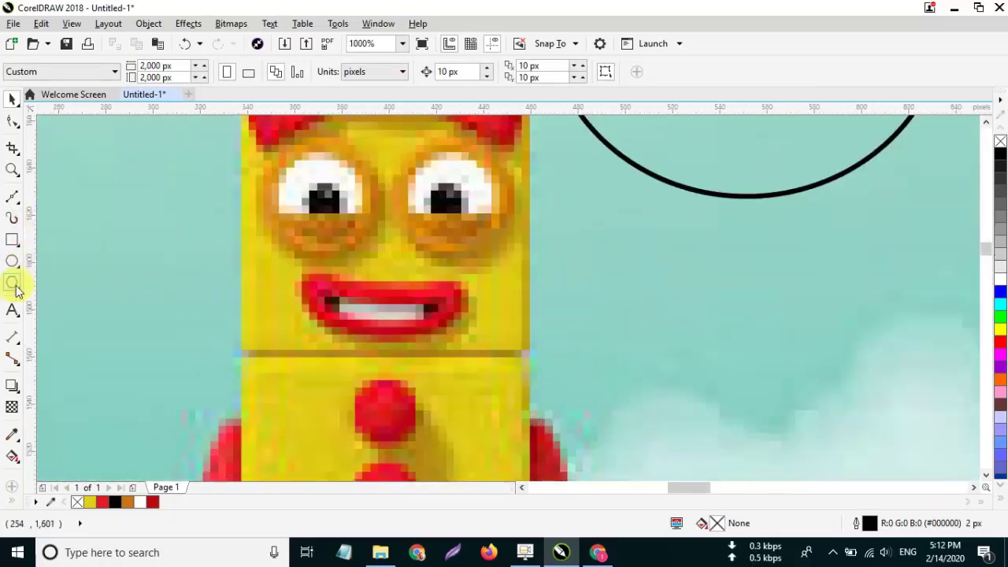
pyautogui.click(12, 198)
pyautogui.click(326, 304)
pyautogui.moveTo(422, 324); pyautogui.dragTo(514, 318)
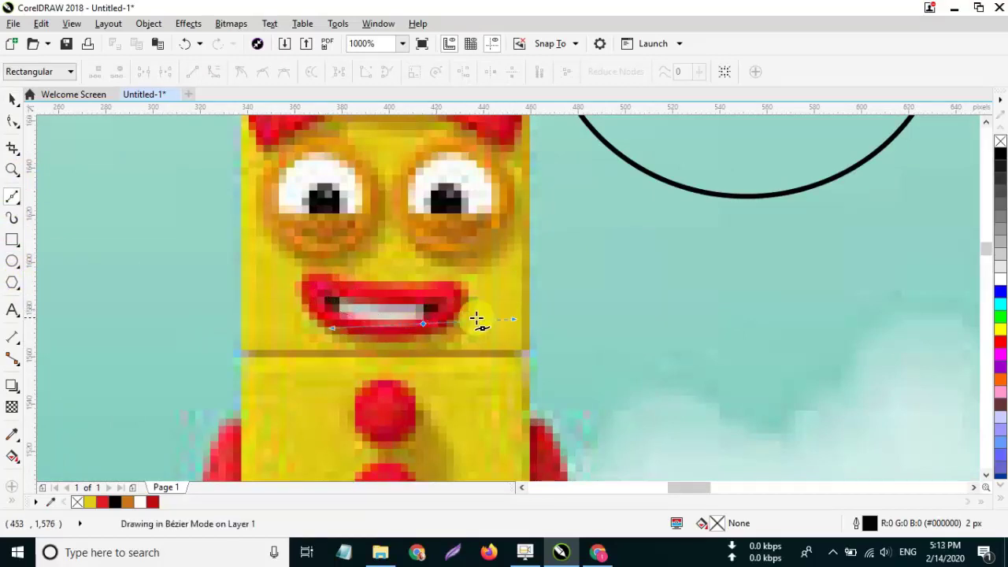
pyautogui.press('space')
pyautogui.click(439, 302)
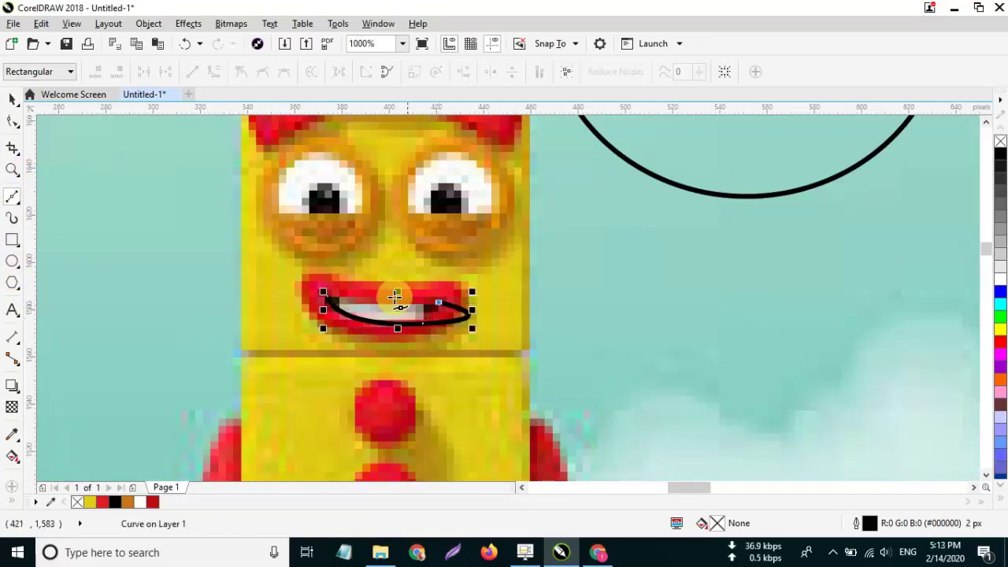
pyautogui.click(327, 296)
pyautogui.click(318, 295)
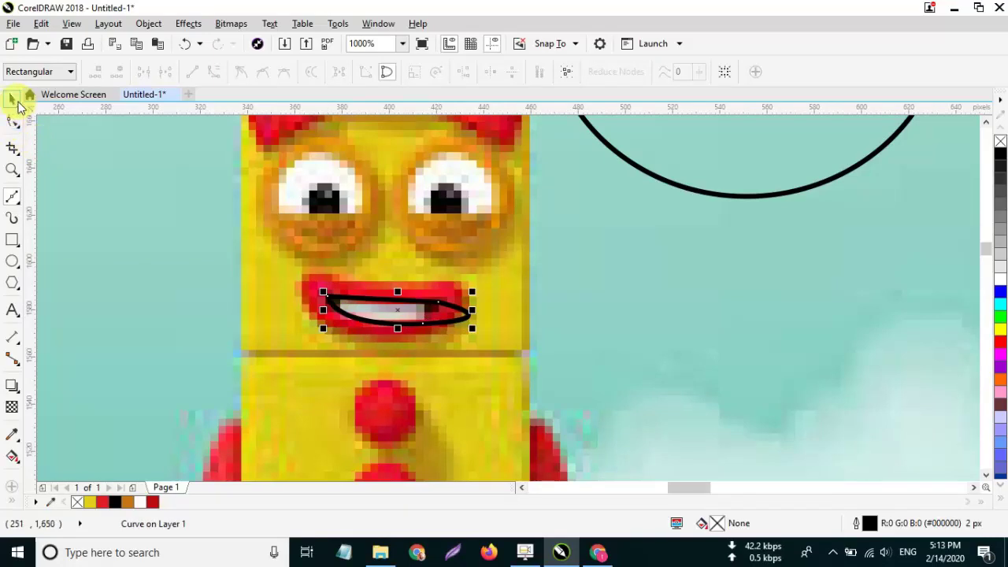
# Step: Place the teeth shape on the red lips, widen it to about 114 px and fill it white
pyautogui.click(15, 102)
pyautogui.scroll(-1, 248, 204)
pyautogui.moveTo(325, 256); pyautogui.dragTo(815, 328)
pyautogui.scroll(-3, 743, 311)
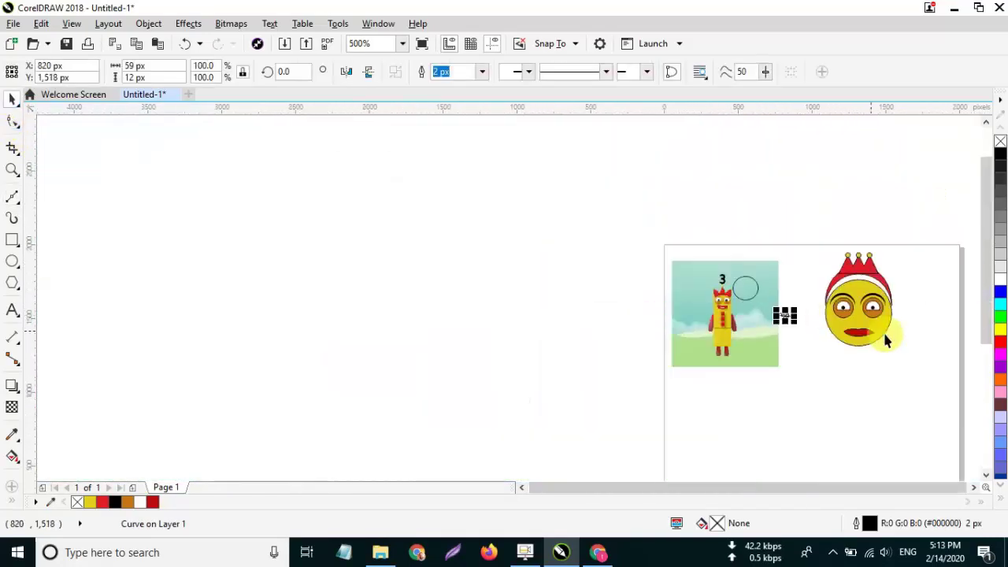
pyautogui.scroll(3, 886, 338)
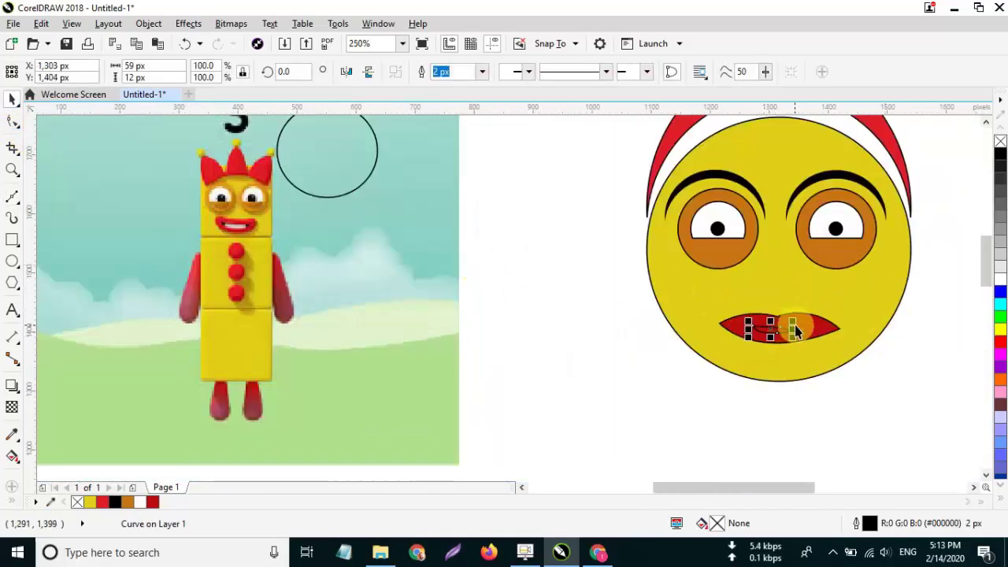
pyautogui.scroll(2, 795, 331)
# Step: Move the white teeth shape off the face and delete both it and the red lips
pyautogui.moveTo(788, 333); pyautogui.dragTo(493, 360)
pyautogui.click(792, 344)
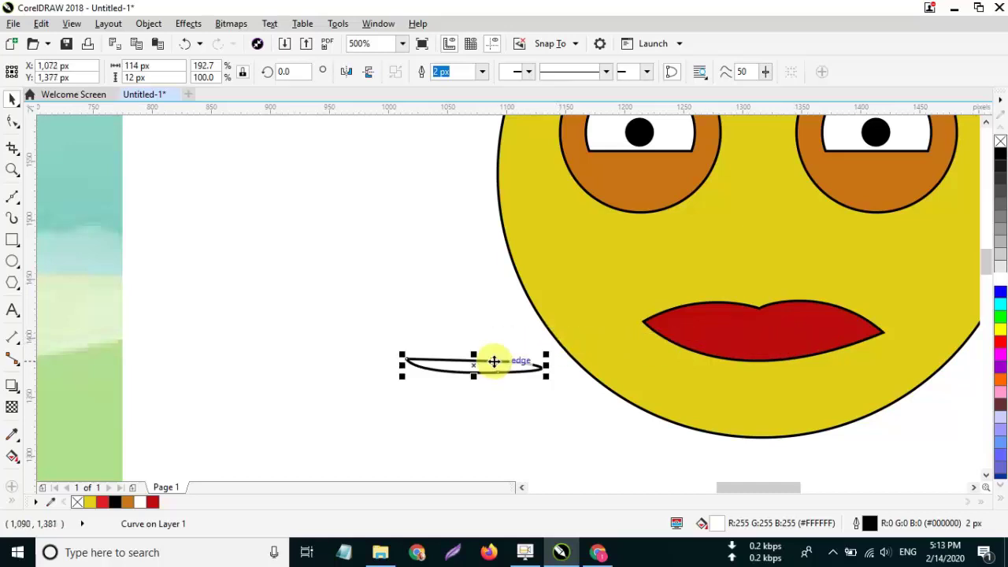
pyautogui.press('Delete')
pyautogui.click(758, 335)
pyautogui.scroll(-2, 758, 335)
pyautogui.scroll(1, 846, 312)
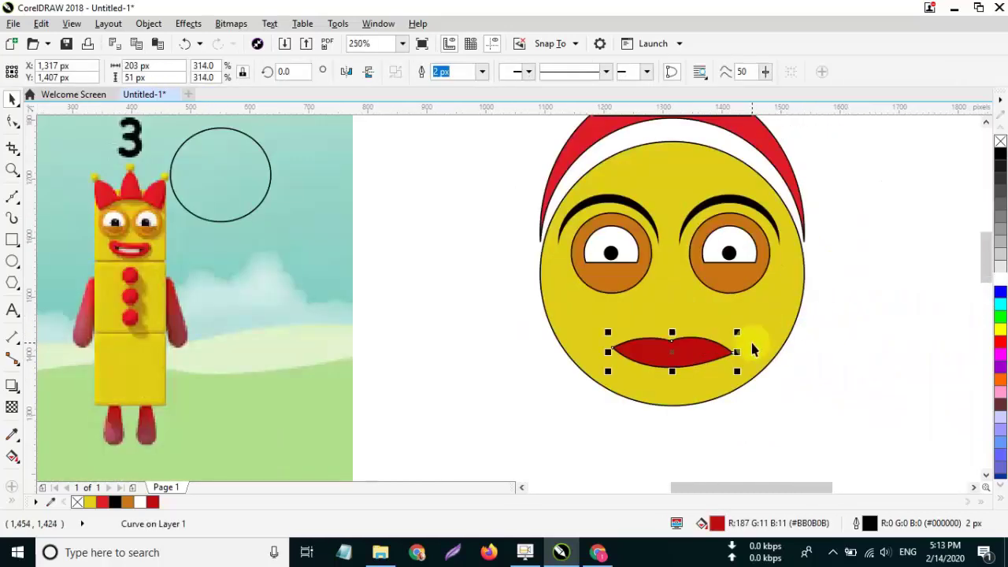
pyautogui.press('Delete')
# Step: Draw a closed Bézier smile shape about 264 × 104 px on the face below the eyes
pyautogui.click(13, 199)
pyautogui.click(597, 326)
pyautogui.moveTo(747, 331); pyautogui.dragTo(837, 254)
pyautogui.scroll(2, 752, 332)
pyautogui.click(744, 331)
pyautogui.moveTo(718, 311); pyautogui.dragTo(688, 318)
pyautogui.click(596, 364)
pyautogui.moveTo(596, 364); pyautogui.dragTo(511, 369)
pyautogui.click(594, 363)
pyautogui.moveTo(473, 299); pyautogui.dragTo(423, 296)
pyautogui.doubleClick(473, 299)
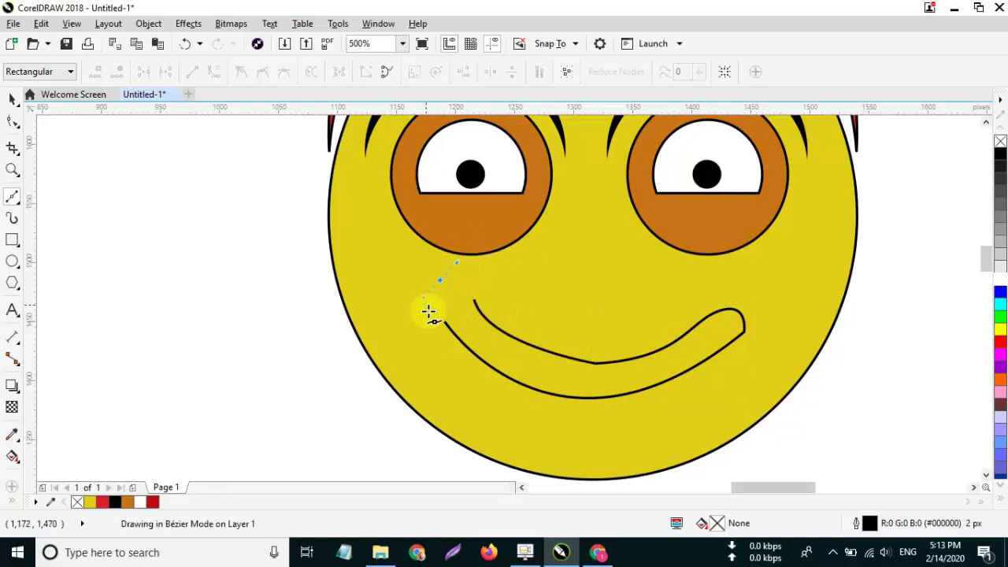
pyautogui.click(444, 322)
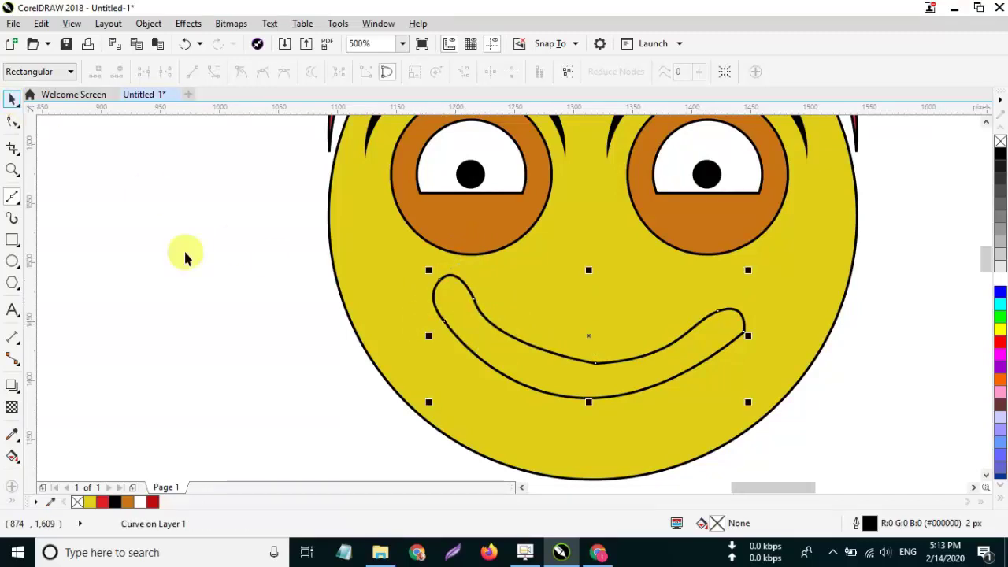
# Step: Fill the smile shape with the dark red #BB0B0B sampled from the reference
pyautogui.press('space')
pyautogui.click(153, 501)
pyautogui.scroll(-2, 255, 421)
pyautogui.scroll(2, 404, 396)
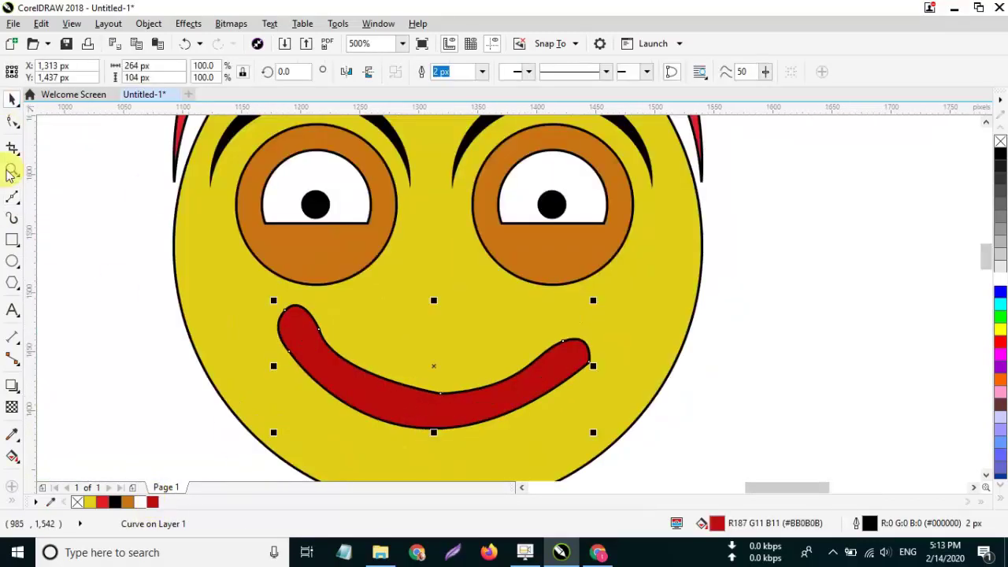
# Step: Delete the extra node on the inner upper edge of the smile, near its left corner, to smooth the curve
pyautogui.click(14, 120)
pyautogui.doubleClick(319, 334)
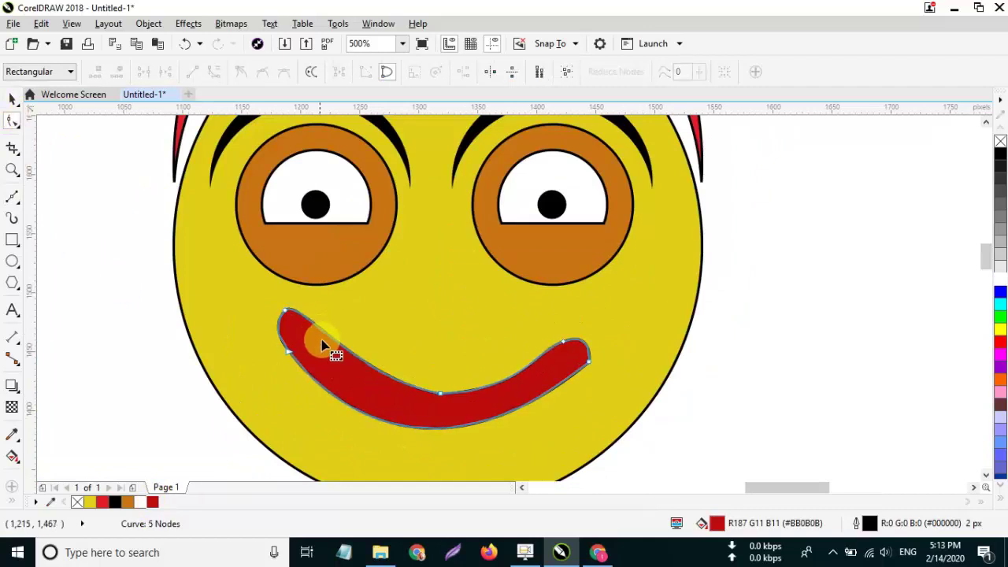
pyautogui.click(439, 394)
pyautogui.scroll(-3, 425, 401)
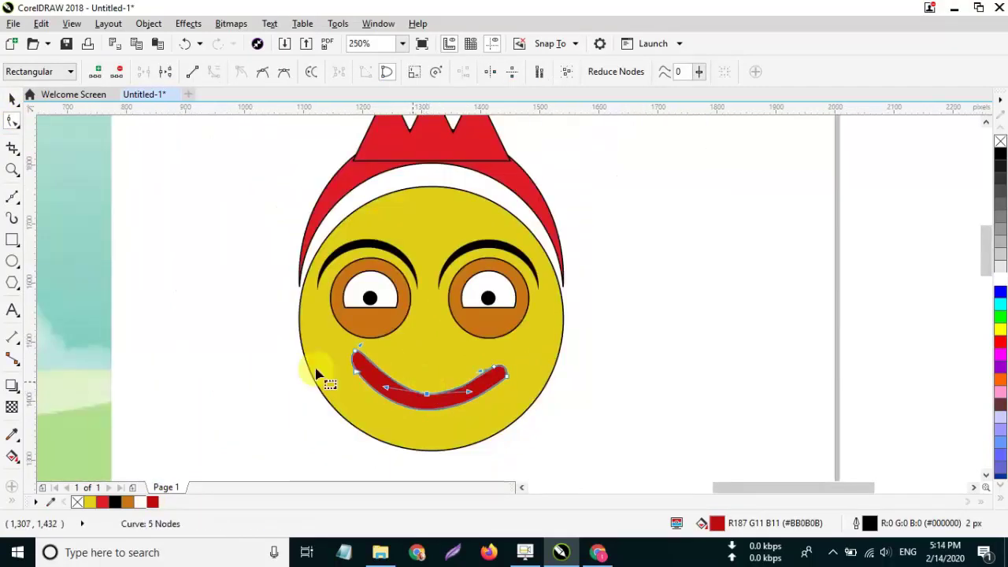
# Step: Move the red smile slightly lower on the face and shrink it a little from its upper-left corner
pyautogui.click(11, 98)
pyautogui.moveTo(430, 409); pyautogui.dragTo(427, 421)
pyautogui.moveTo(344, 356); pyautogui.dragTo(354, 373)
pyautogui.scroll(-2, 557, 360)
pyautogui.click(592, 374)
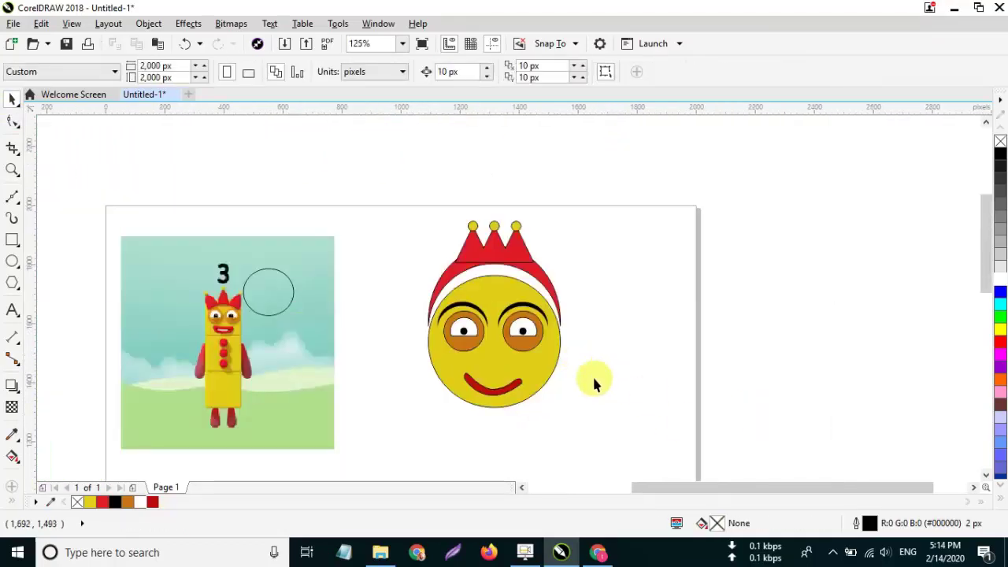
# Step: Start the hair outline with a Bézier curve arching from the middle of the crown down past the head's left side
pyautogui.scroll(2, 512, 393)
pyautogui.scroll(-2, 583, 368)
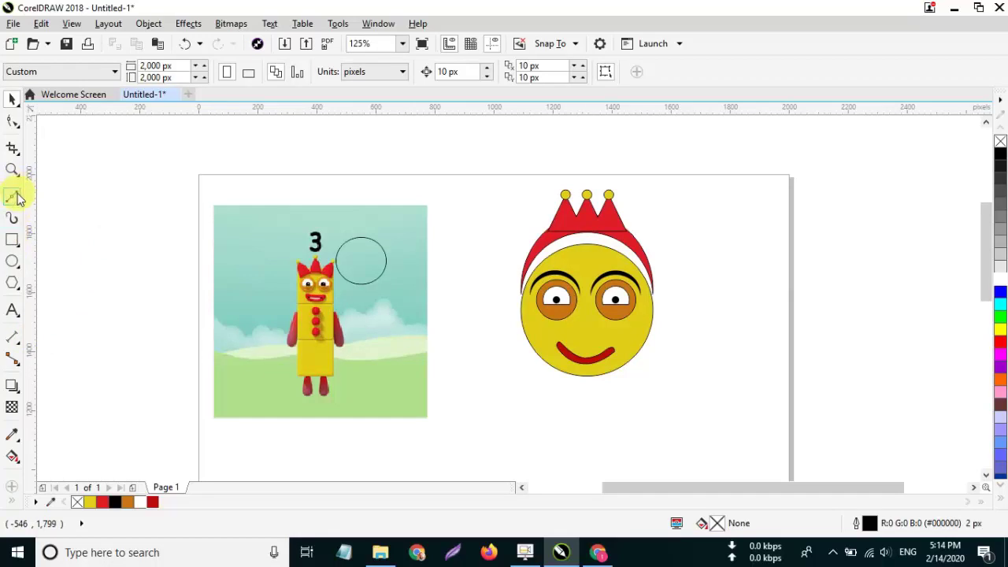
pyautogui.click(601, 229)
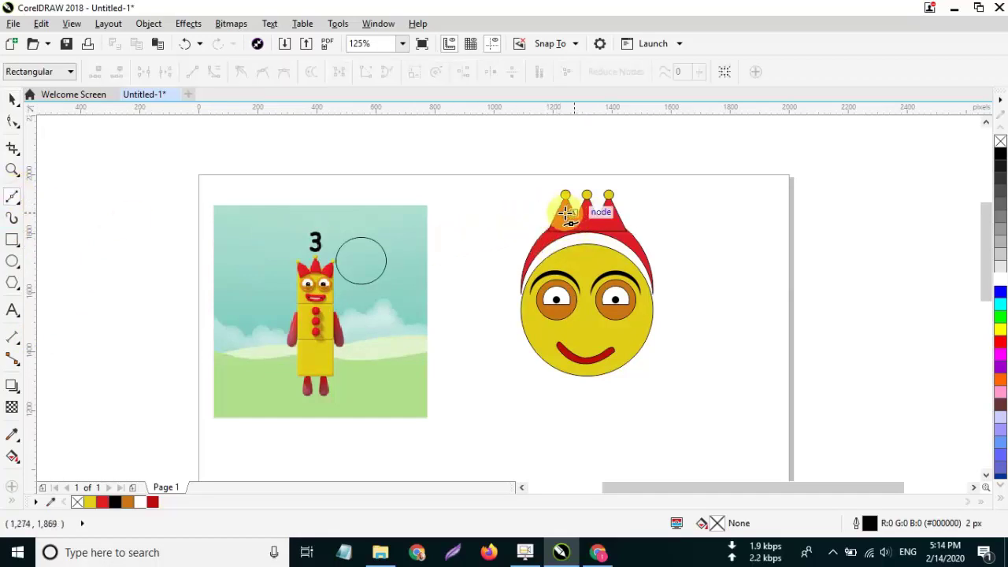
pyautogui.click(581, 222)
pyautogui.moveTo(514, 361); pyautogui.dragTo(507, 460)
pyautogui.scroll(-1, 501, 426)
pyautogui.scroll(1, 496, 261)
pyautogui.scroll(1, 523, 382)
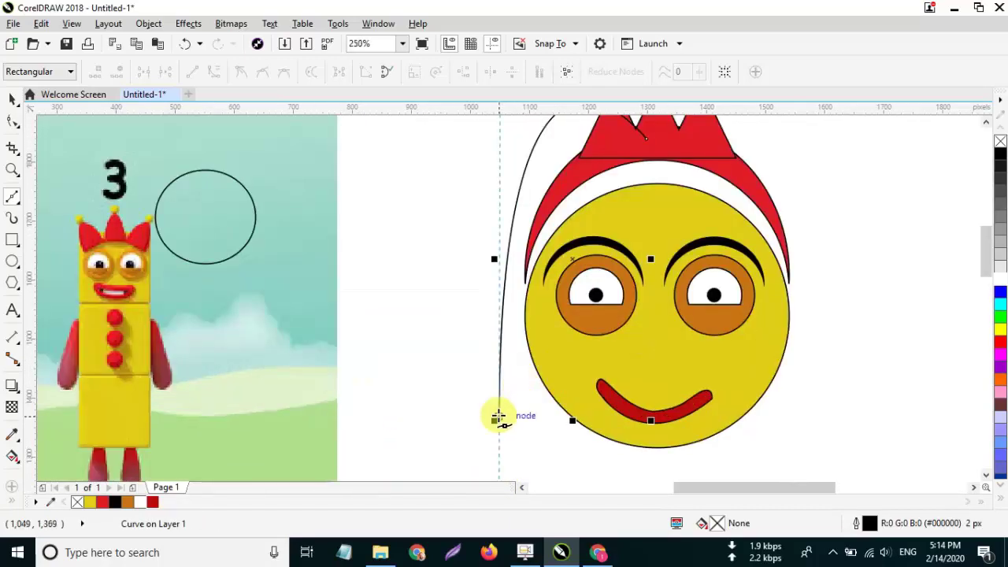
pyautogui.scroll(-3, 498, 416)
pyautogui.scroll(4, 501, 408)
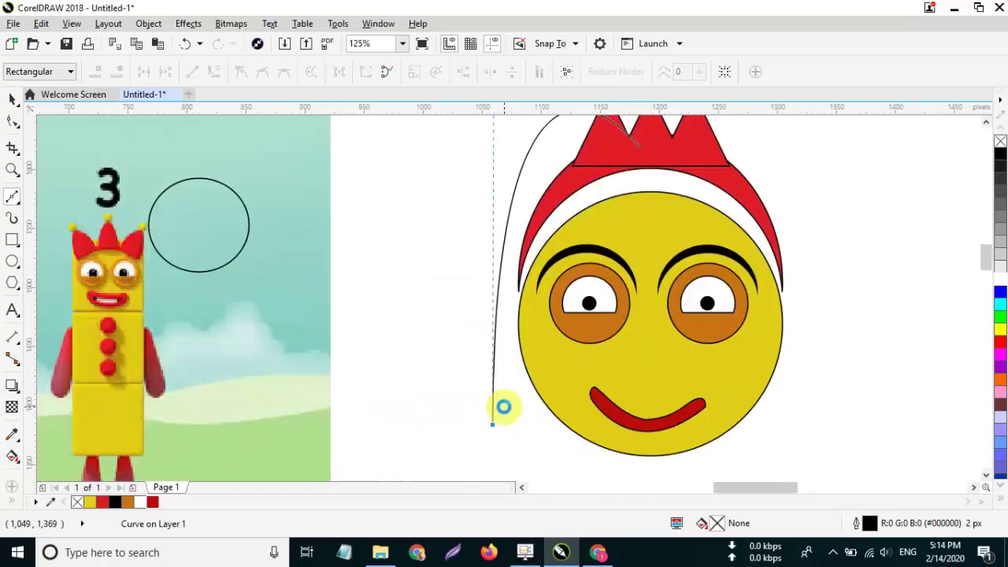
# Step: Continue the hair outline with a zigzag lower edge across to the mouth and close it at its starting point on the crown
pyautogui.click(504, 392)
pyautogui.click(515, 439)
pyautogui.click(529, 393)
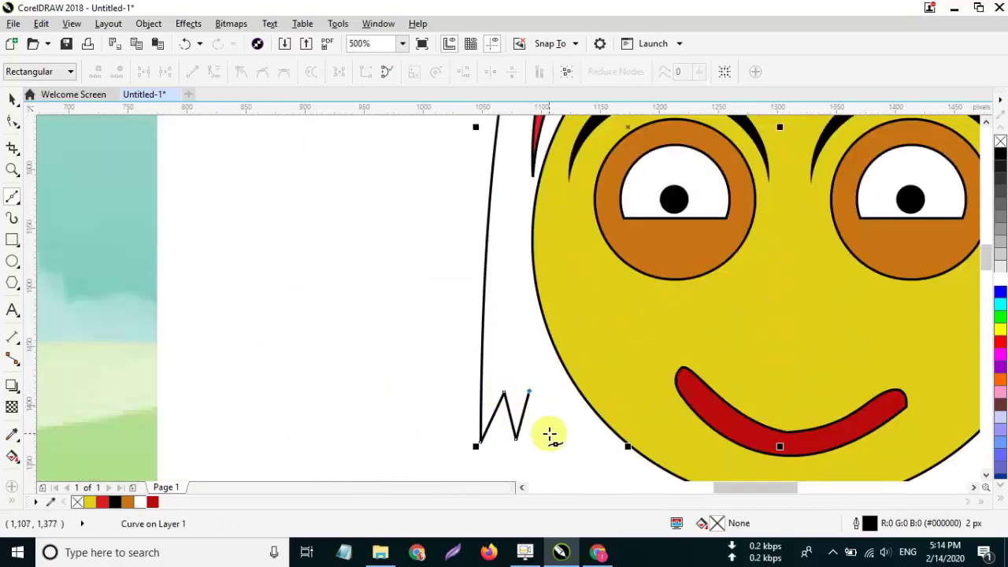
pyautogui.click(549, 446)
pyautogui.click(562, 393)
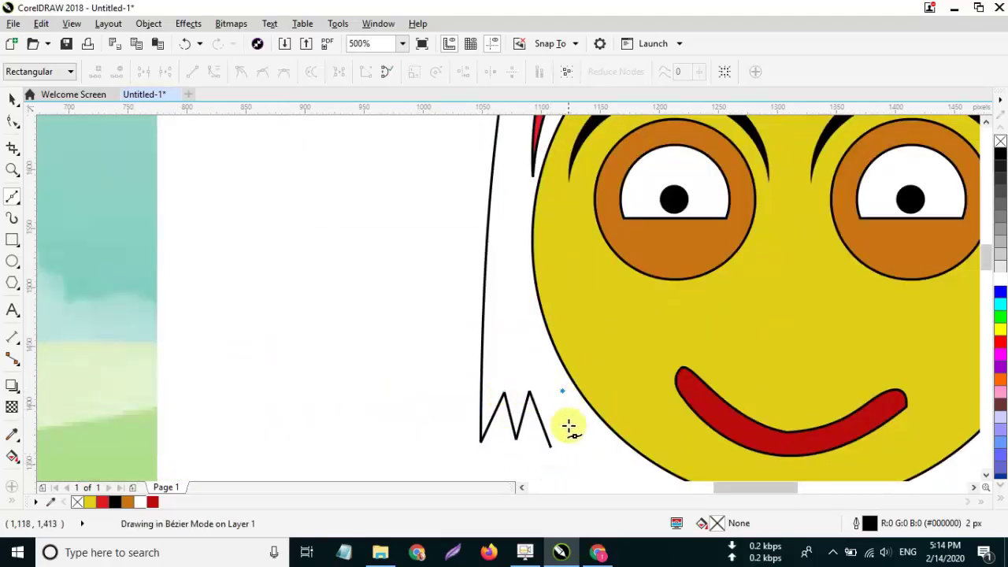
pyautogui.click(587, 465)
pyautogui.click(616, 396)
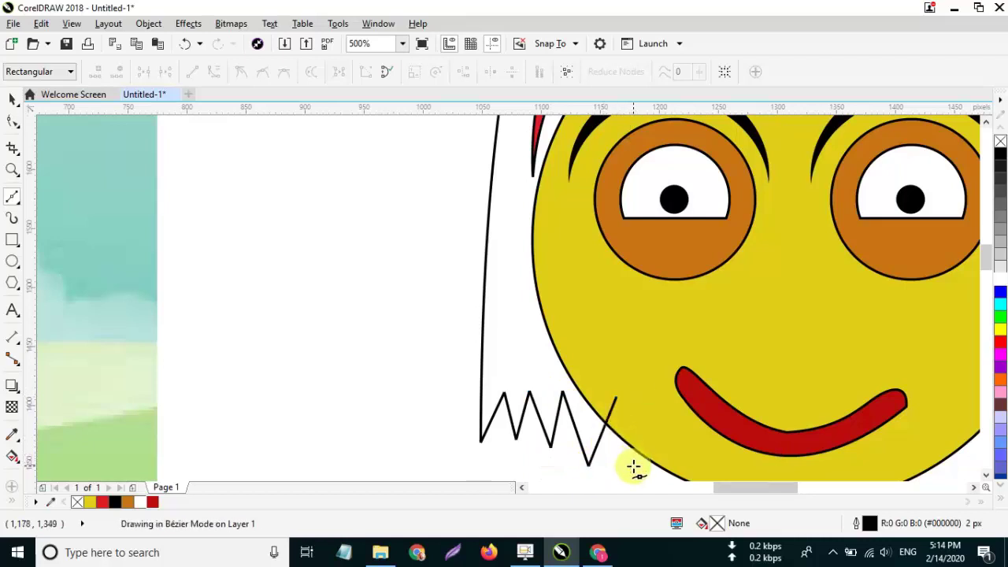
pyautogui.click(632, 466)
pyautogui.click(671, 420)
pyautogui.scroll(-2, 671, 419)
pyautogui.click(675, 454)
pyautogui.click(706, 403)
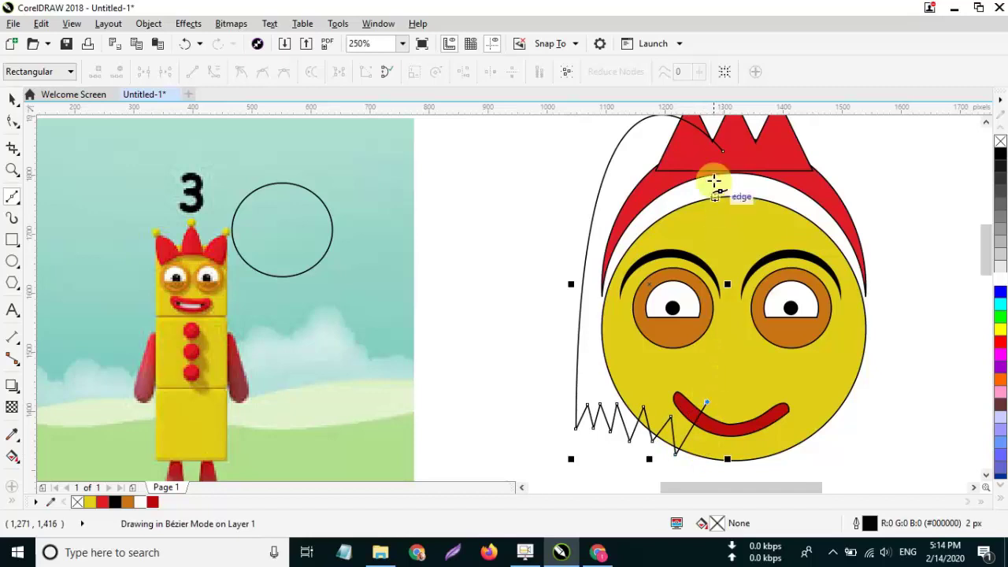
pyautogui.doubleClick(723, 149)
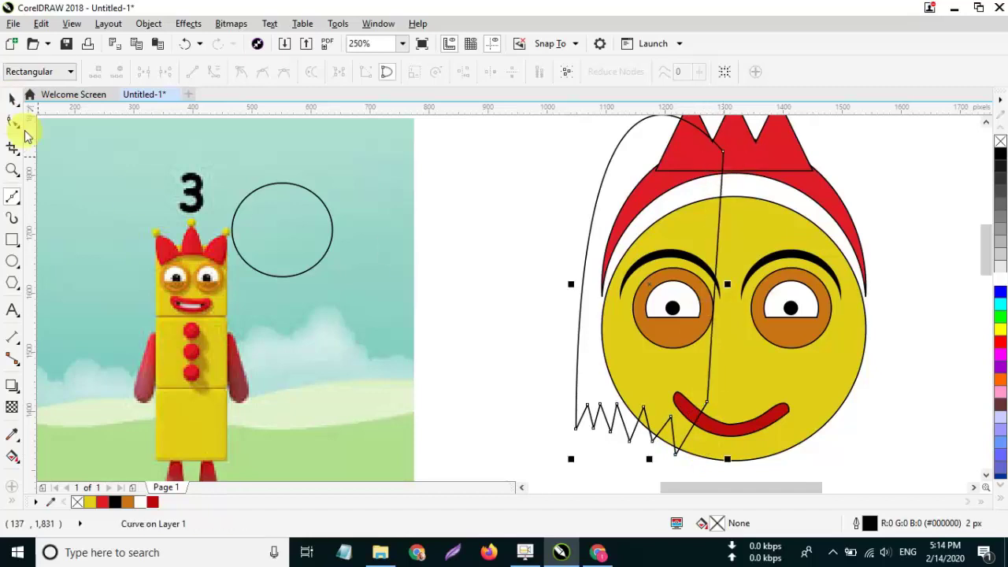
# Step: Fill the hair shape with dark red #BB0B0B and send it behind the crown and face
pyautogui.press('space')
pyautogui.click(153, 504)
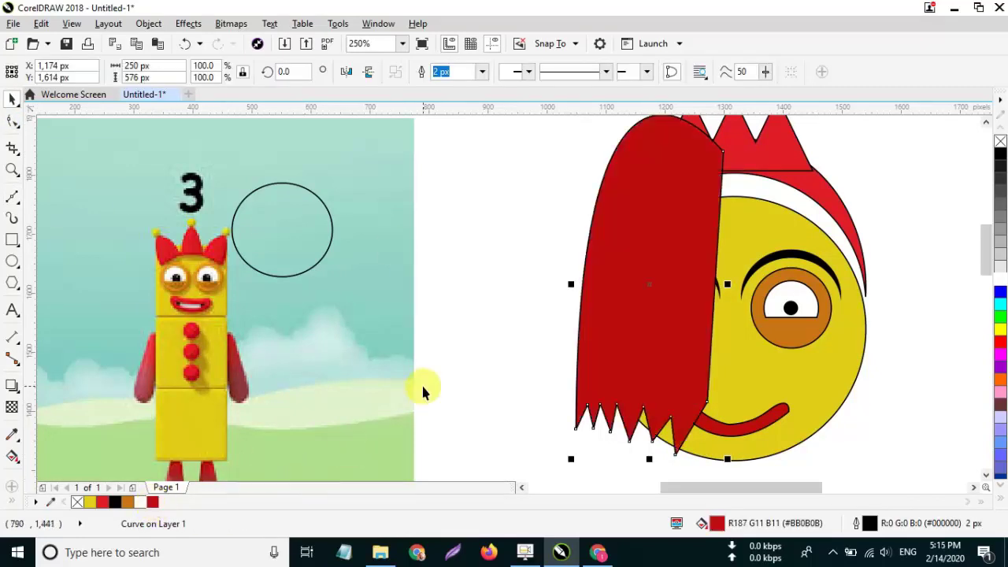
pyautogui.hotkey('shift', 'pagedown')
pyautogui.scroll(-1, 488, 322)
pyautogui.scroll(1, 567, 238)
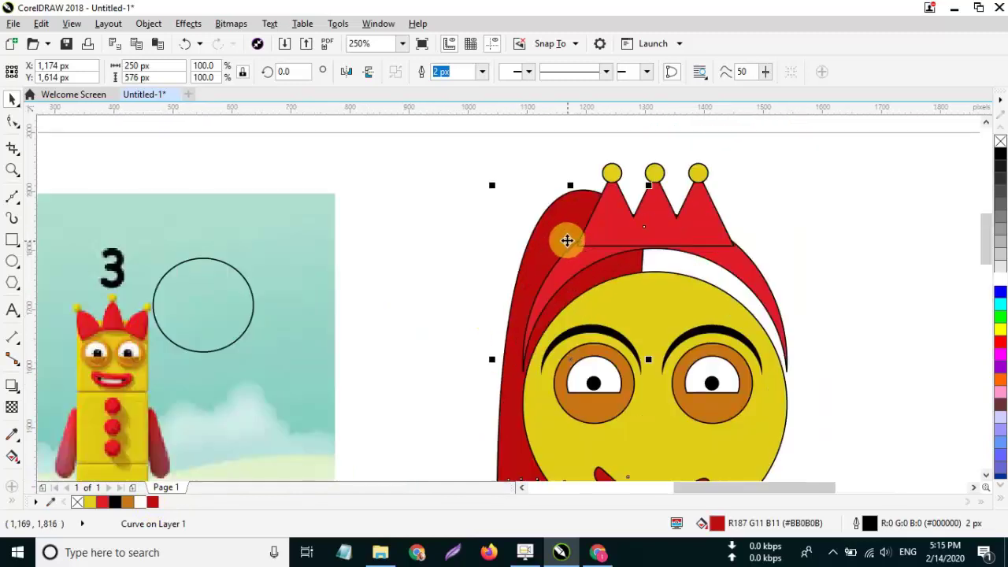
# Step: Pull the hair's inner lower node further right behind the face, widening the shape to 300 px
pyautogui.click(13, 122)
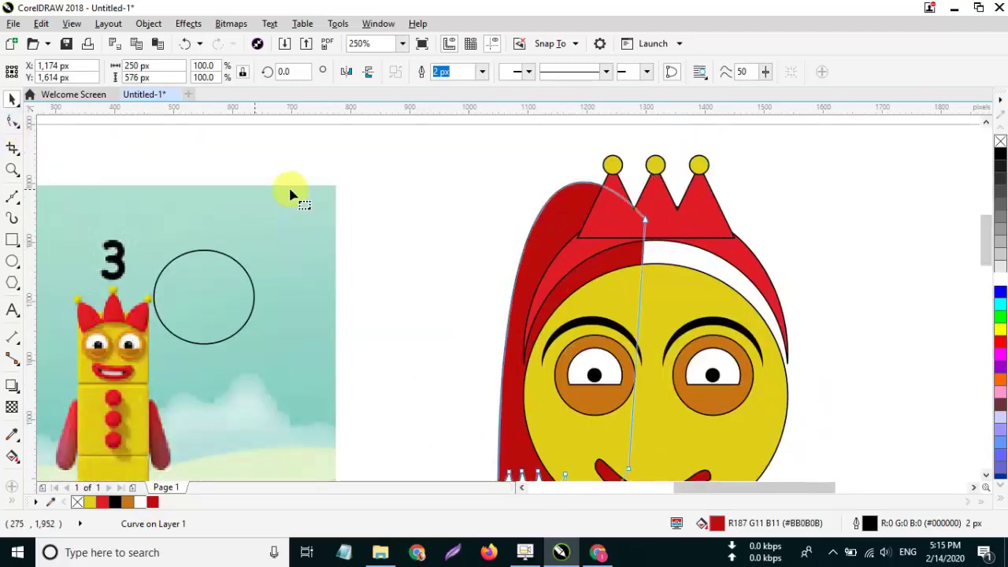
pyautogui.scroll(-1, 573, 365)
pyautogui.scroll(1, 574, 365)
pyautogui.moveTo(551, 333); pyautogui.dragTo(603, 313)
pyautogui.scroll(-1, 590, 292)
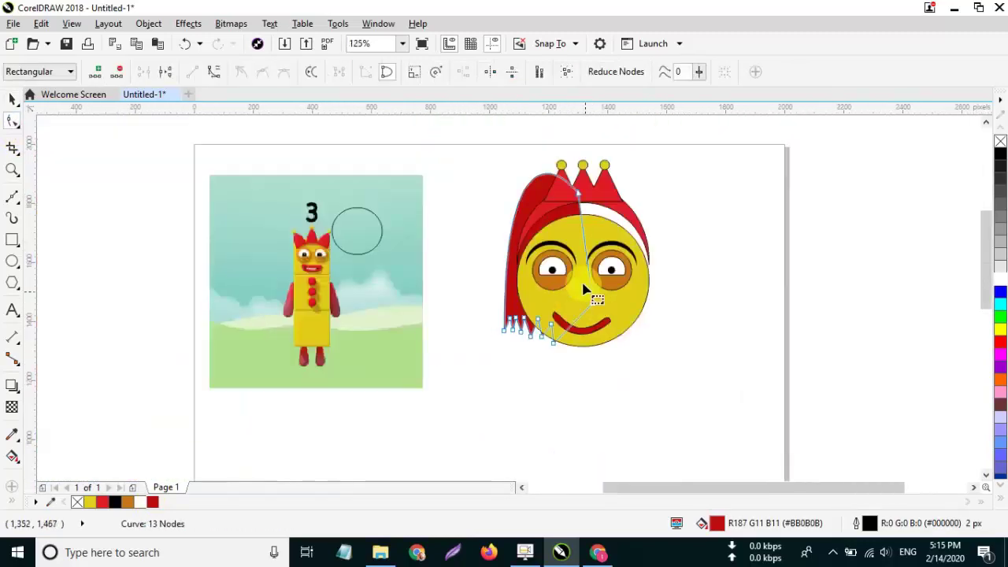
pyautogui.click(10, 100)
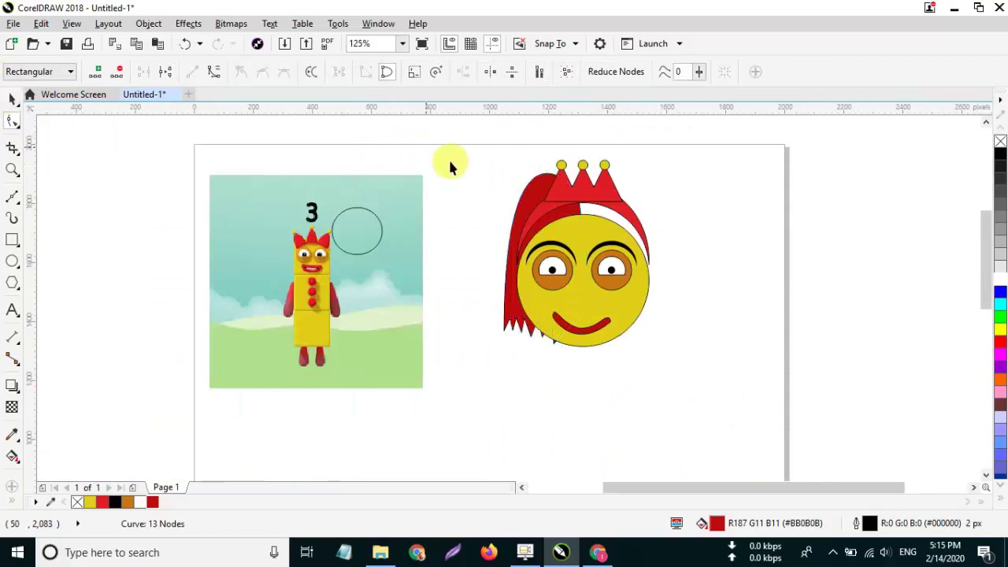
pyautogui.click(448, 157)
# Step: Pull the hair's jagged lower end further down beside the chin, making the shape 610 px tall
pyautogui.click(522, 290)
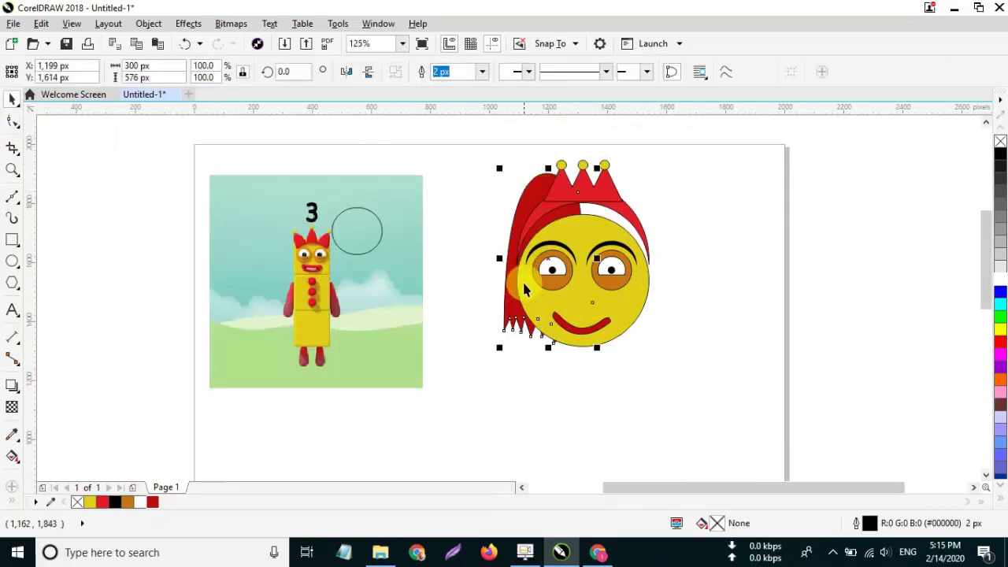
pyautogui.click(13, 122)
pyautogui.moveTo(554, 343); pyautogui.dragTo(552, 360)
pyautogui.click(12, 100)
pyautogui.click(627, 383)
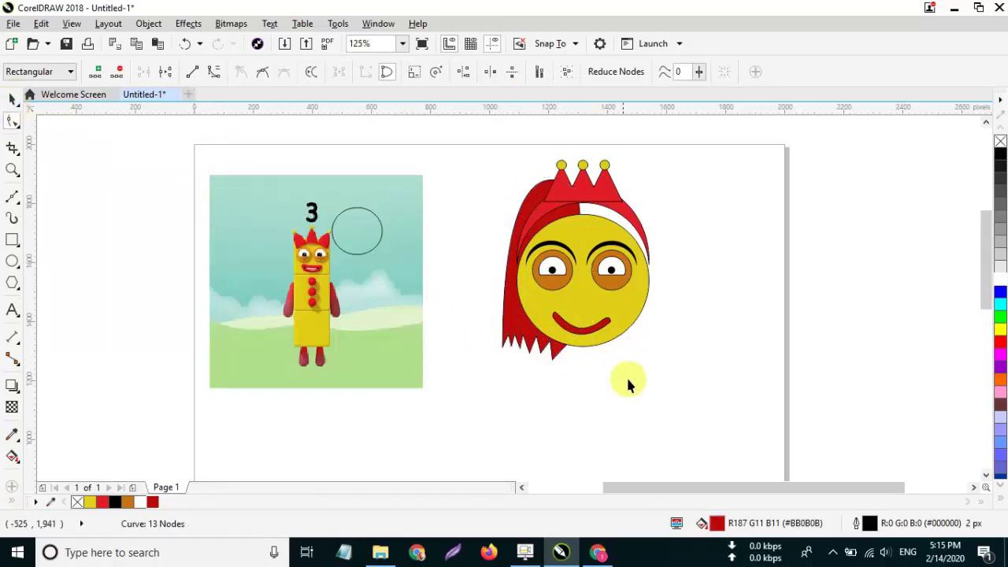
# Step: Create a horizontally mirrored copy of the hair on the head's right side and send it to the back
pyautogui.click(516, 235)
pyautogui.moveTo(497, 269); pyautogui.dragTo(681, 269)
pyautogui.rightClick(681, 269)
pyautogui.click(648, 238)
pyautogui.hotkey('shift', 'pagedown')
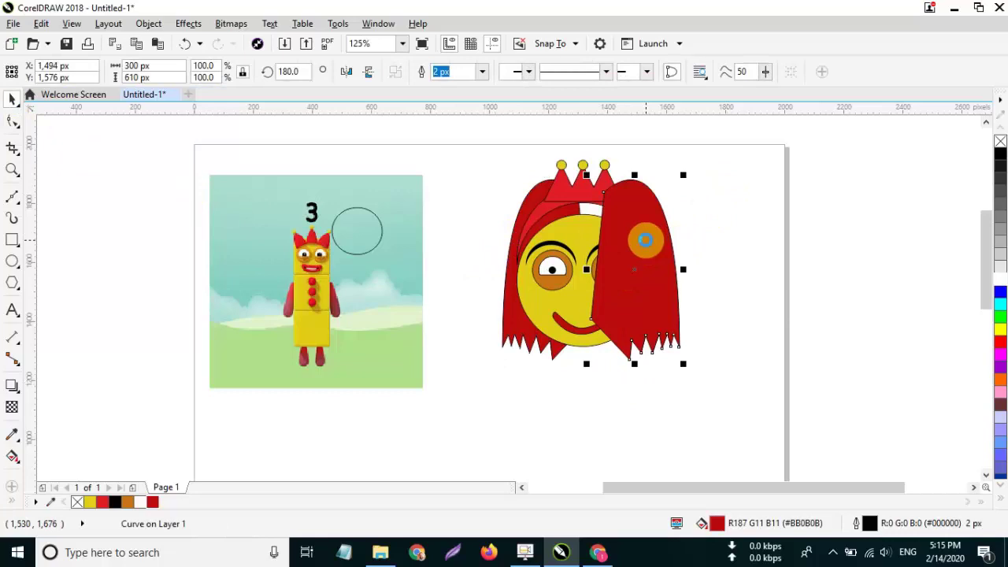
# Step: Move the mirrored hair inward until it overlaps the original behind the forehead and join both halves into one shape
pyautogui.click(708, 173)
pyautogui.scroll(2, 654, 157)
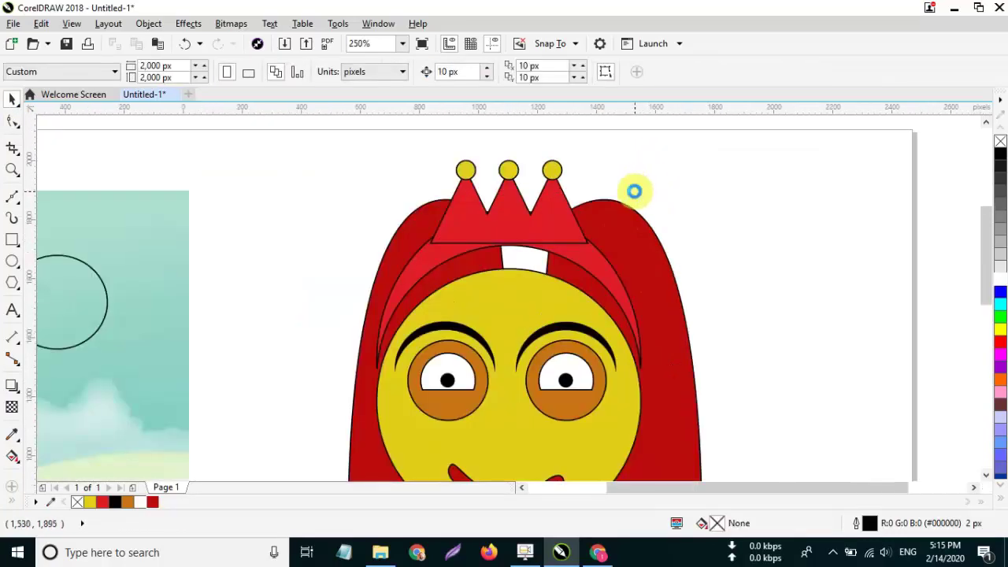
pyautogui.scroll(-2, 635, 189)
pyautogui.click(626, 211)
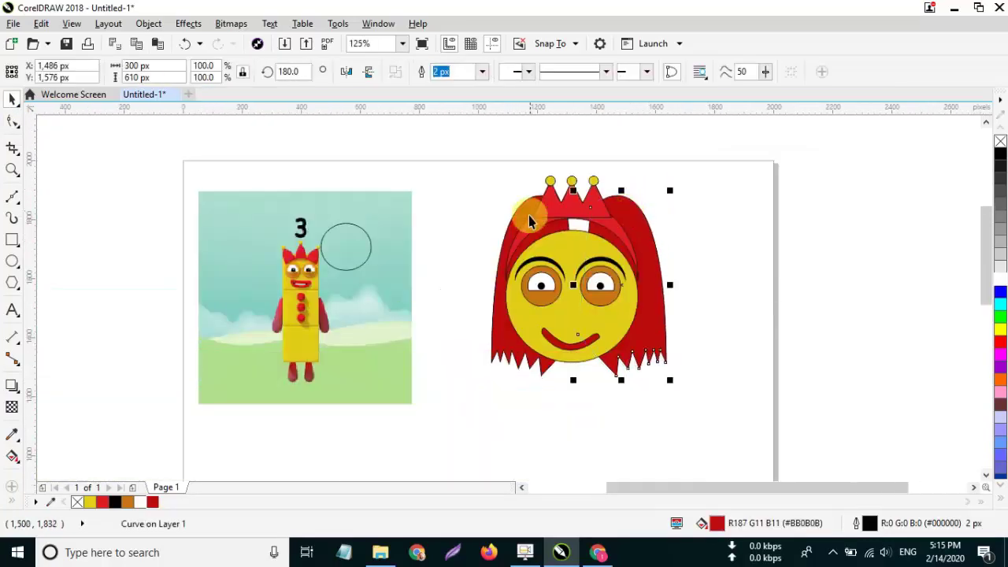
pyautogui.moveTo(596, 210); pyautogui.dragTo(591, 209)
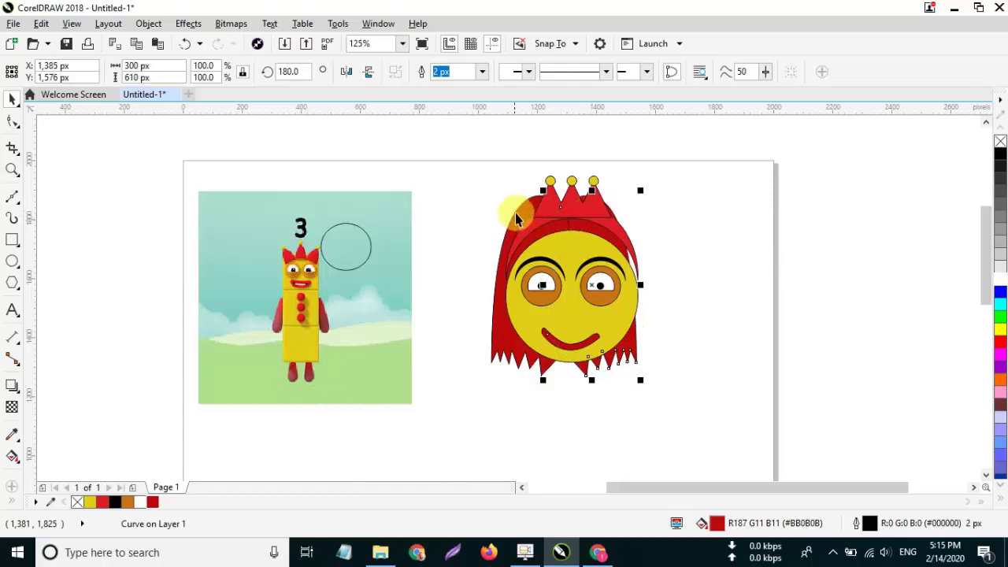
pyautogui.keyDown('shift'); pyautogui.click(509, 214); pyautogui.keyUp('shift')
pyautogui.click(423, 76)
# Step: Widen the joined hair horizontally and centre it on the face
pyautogui.moveTo(641, 284); pyautogui.dragTo(662, 284)
pyautogui.keyDown('shift'); pyautogui.click(607, 317); pyautogui.keyUp('shift')
pyautogui.press('c')
pyautogui.click(753, 246)
# Step: Draw a closed four-sided Bézier shape about 350 × 474 px below the hair as one side of the body
pyautogui.scroll(-1, 763, 183)
pyautogui.scroll(1, 774, 270)
pyautogui.scroll(1, 540, 184)
pyautogui.scroll(-1, 540, 184)
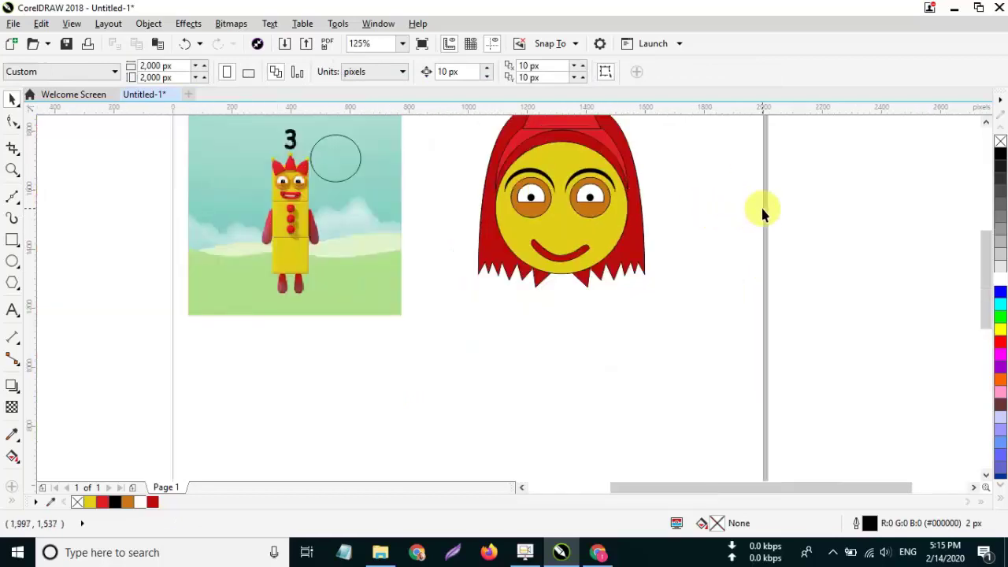
pyautogui.scroll(-1, 763, 213)
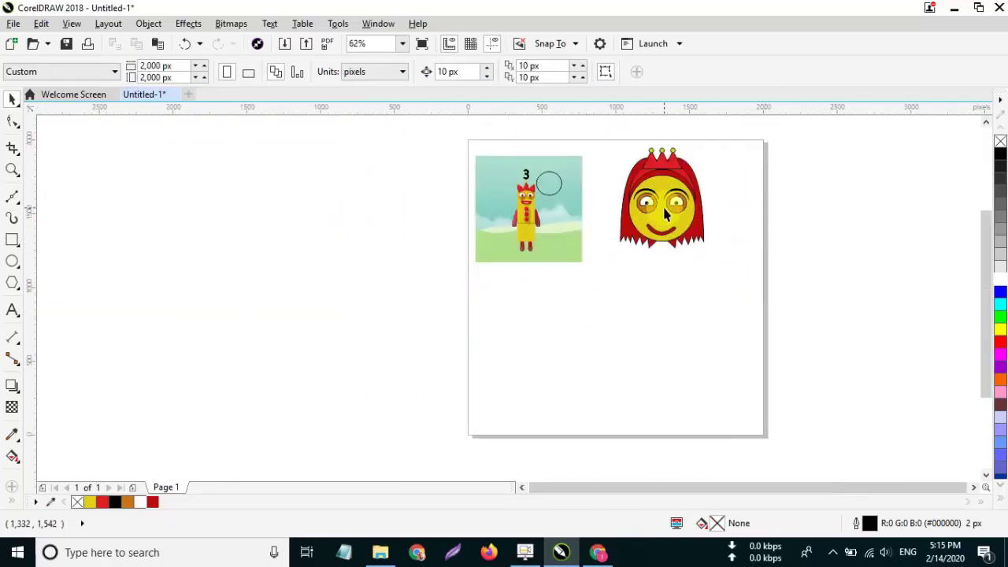
pyautogui.scroll(1, 665, 214)
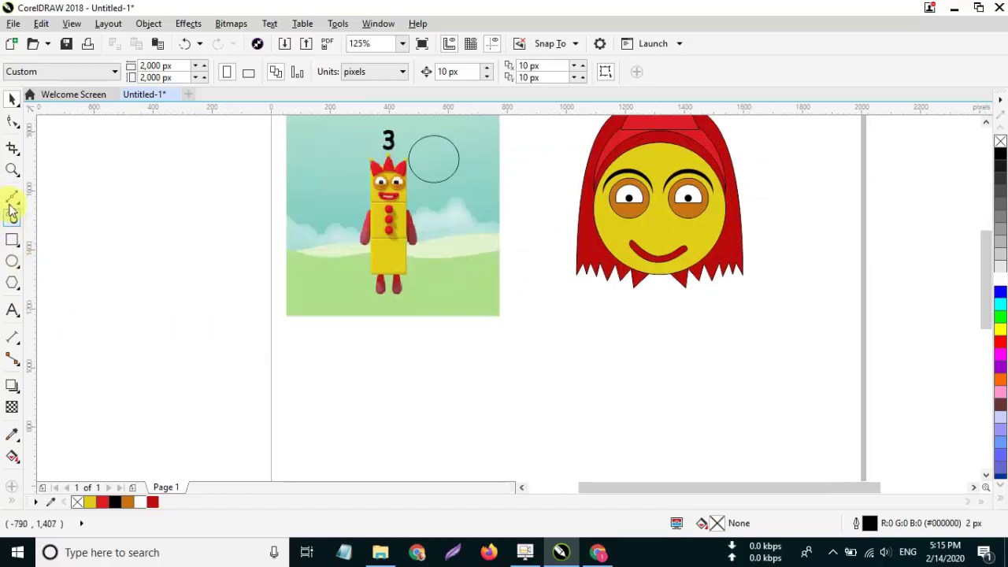
pyautogui.click(13, 244)
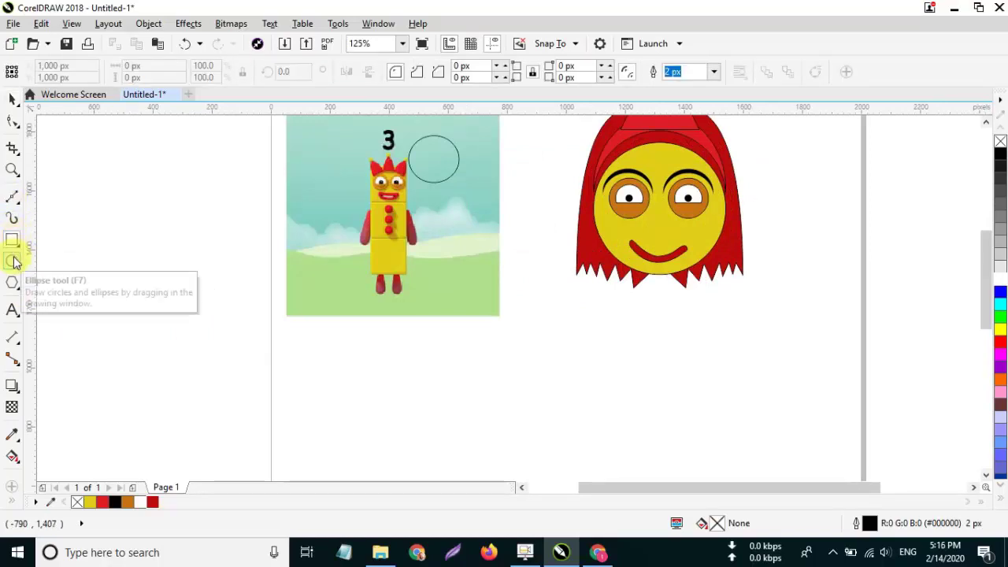
pyautogui.click(12, 196)
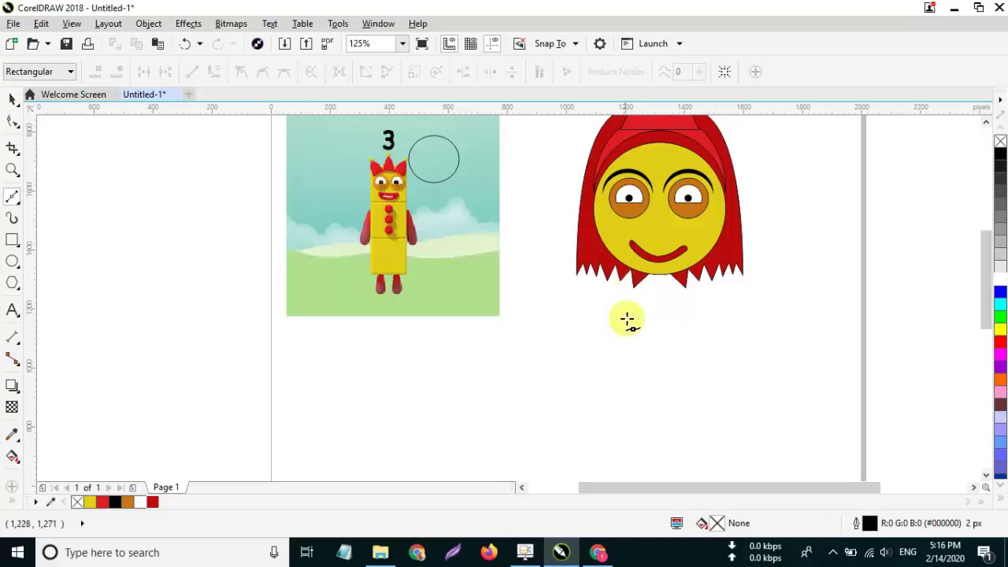
pyautogui.click(631, 289)
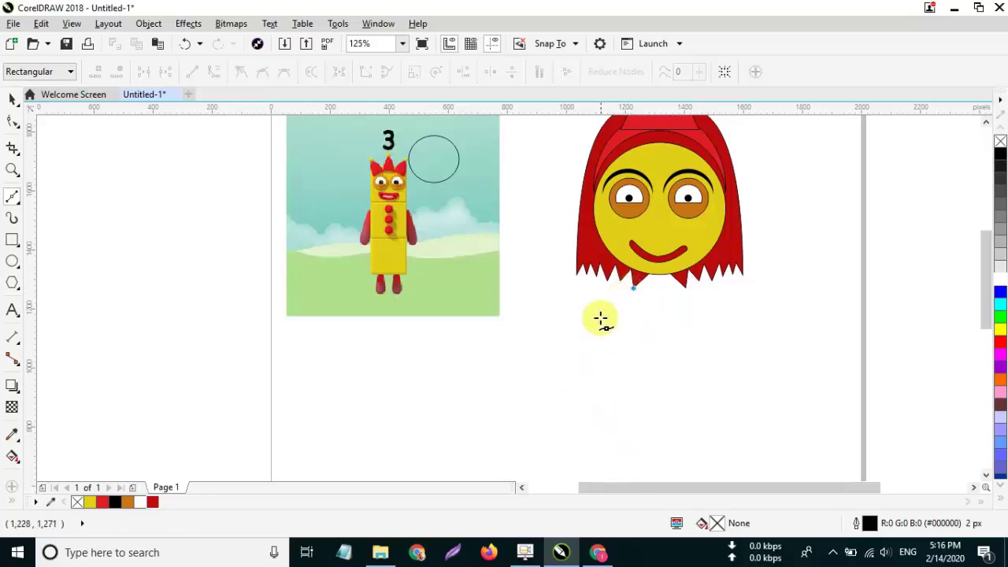
pyautogui.click(568, 302)
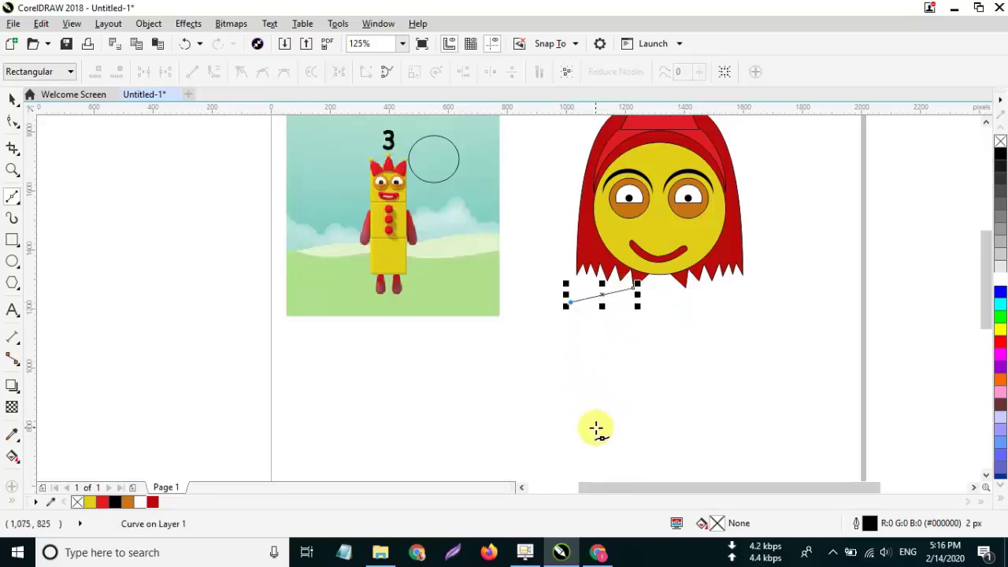
pyautogui.click(596, 428)
pyautogui.moveTo(673, 422); pyautogui.dragTo(633, 302)
pyautogui.click(633, 288)
# Step: Create a horizontally mirrored copy of the body shape and overlap it with the original so their upper corners meet
pyautogui.click(13, 97)
pyautogui.click(583, 337)
pyautogui.click(576, 351)
pyautogui.moveTo(567, 358); pyautogui.dragTo(700, 357)
pyautogui.rightClick(700, 358)
pyautogui.moveTo(714, 289); pyautogui.dragTo(634, 291)
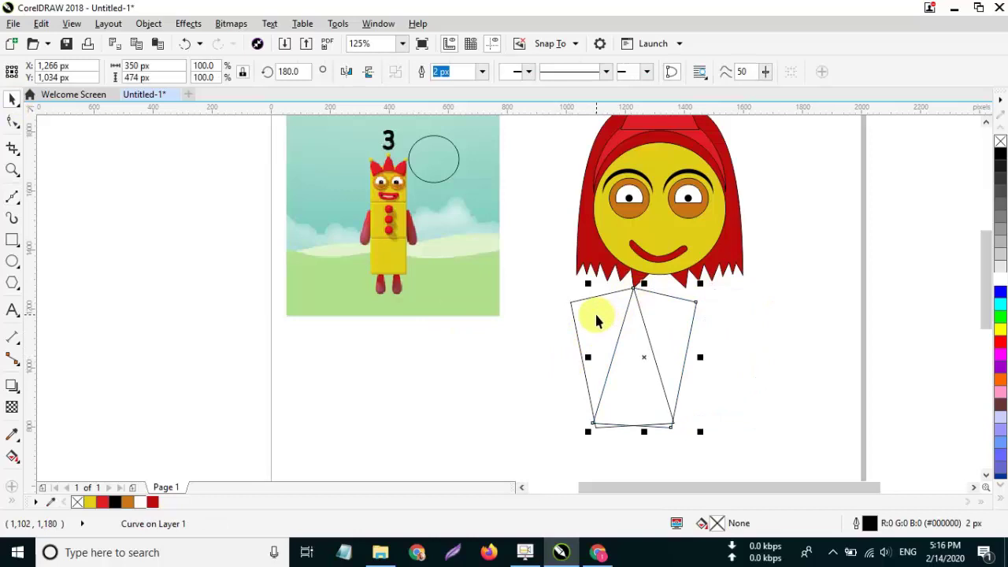
pyautogui.scroll(2, 607, 385)
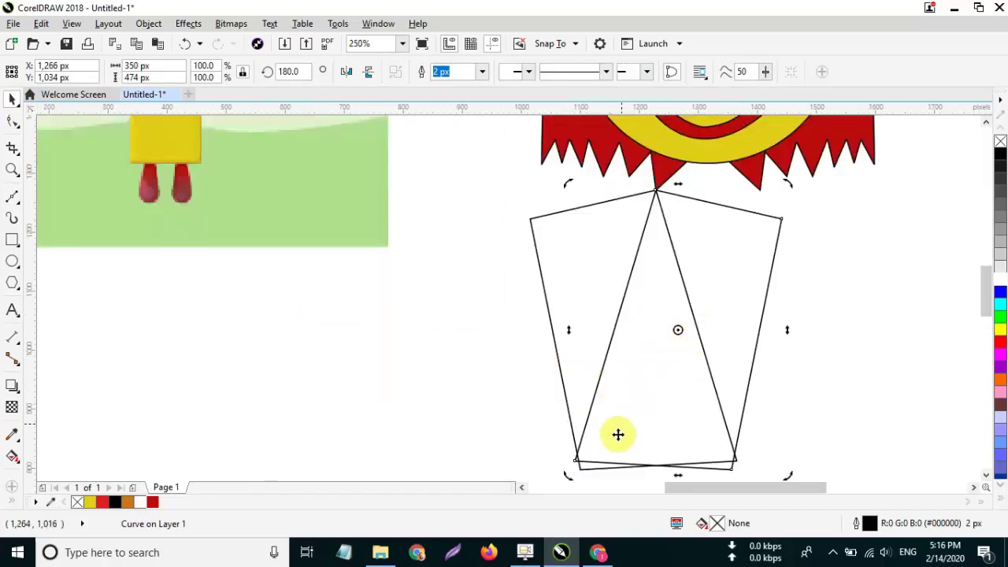
# Step: Try to move the mirrored body copy's lower-left corner node slightly inward
pyautogui.click(12, 120)
pyautogui.moveTo(576, 461); pyautogui.dragTo(590, 458)
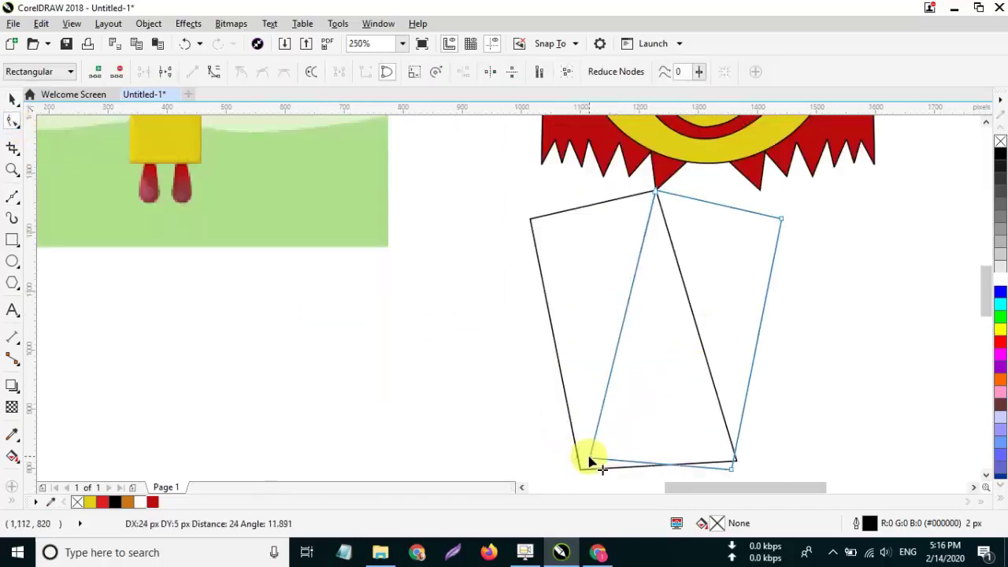
pyautogui.click(12, 98)
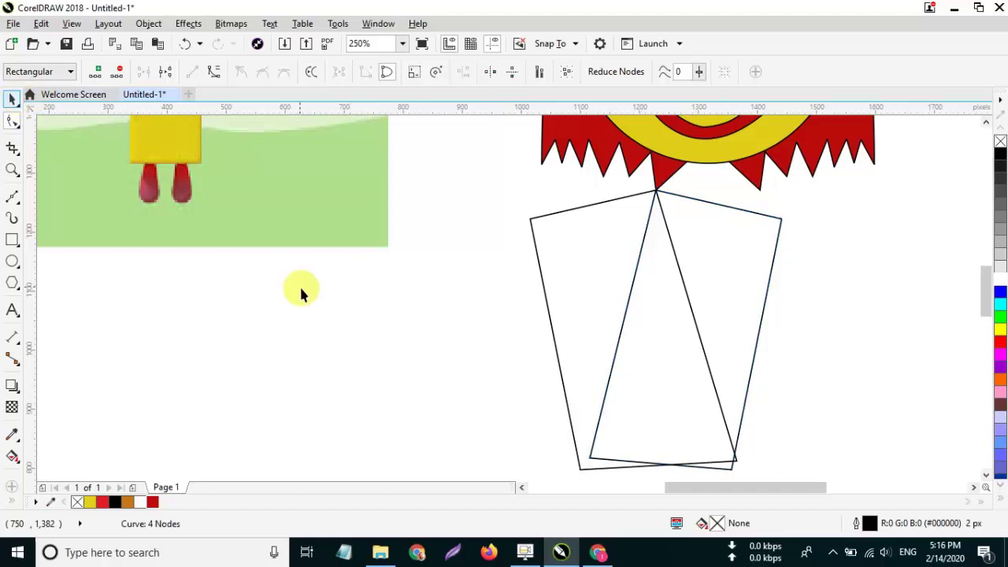
# Step: Delete the mirrored body copy and move the original's lower-right corner node up and inward, making the shape about 314 px wide
pyautogui.click(715, 263)
pyautogui.press('Delete')
pyautogui.click(673, 340)
pyautogui.click(12, 120)
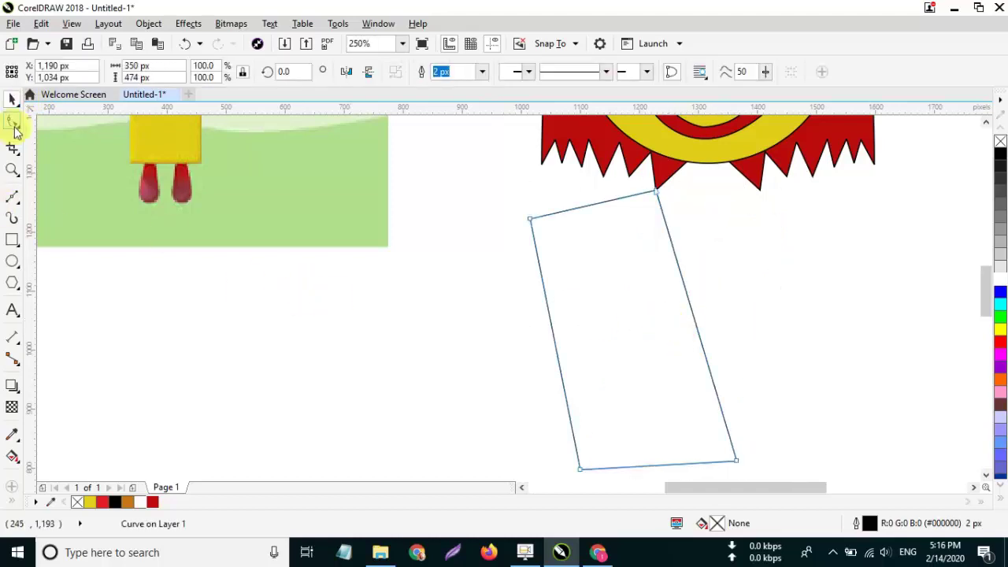
pyautogui.moveTo(736, 461); pyautogui.dragTo(715, 432)
pyautogui.click(13, 98)
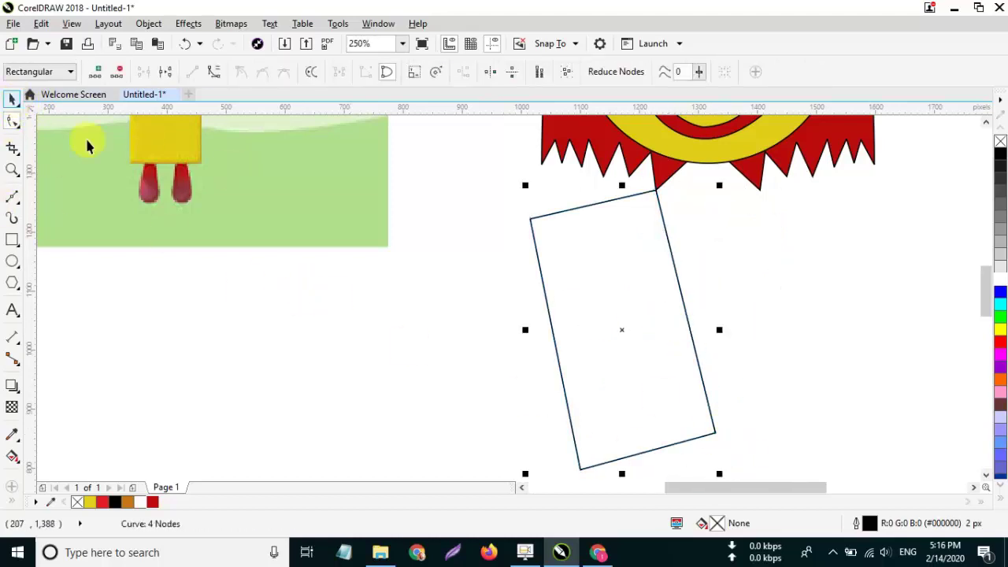
# Step: Mirror a copy of the reshaped body half horizontally, join it to the original at the upper corner, and remove the extra copy
pyautogui.click(556, 275)
pyautogui.click(556, 348)
pyautogui.moveTo(526, 331); pyautogui.dragTo(742, 331)
pyautogui.rightClick(743, 332)
pyautogui.moveTo(775, 191); pyautogui.dragTo(655, 191)
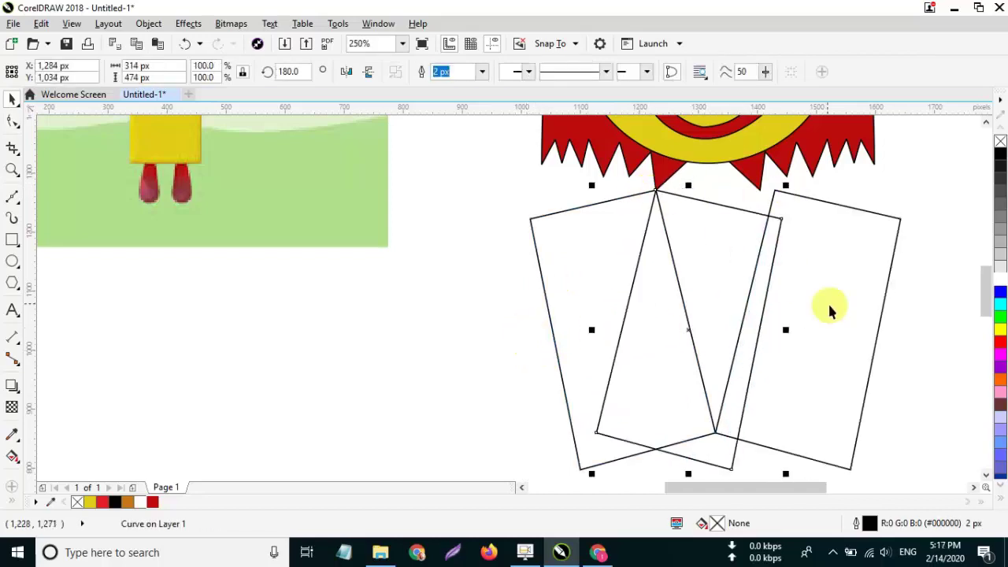
pyautogui.press('Delete')
# Step: Weld the two overlapping body halves into a single shape
pyautogui.scroll(-1, 849, 291)
pyautogui.click(793, 270)
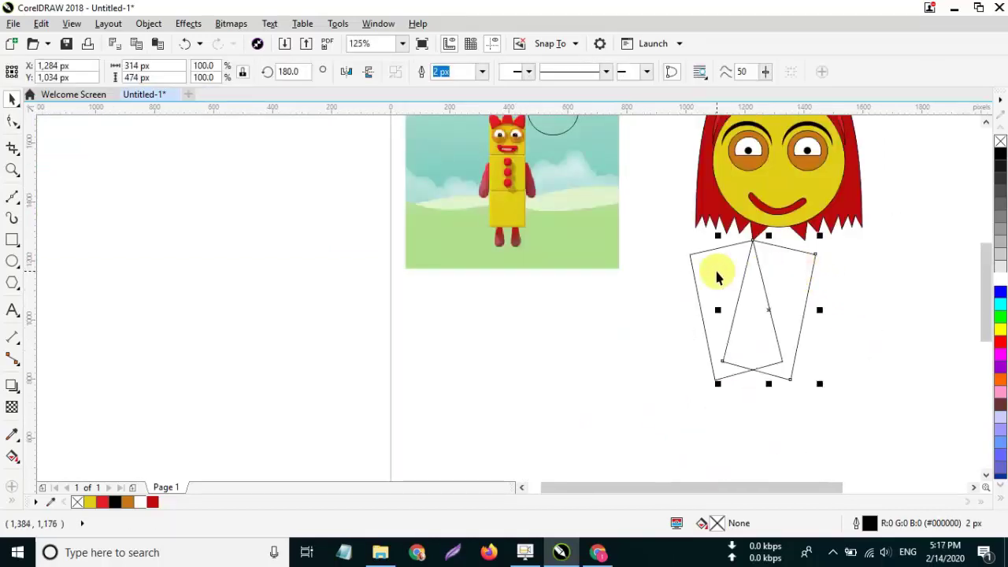
pyautogui.keyDown('shift'); pyautogui.click(714, 267); pyautogui.keyUp('shift')
pyautogui.click(878, 287)
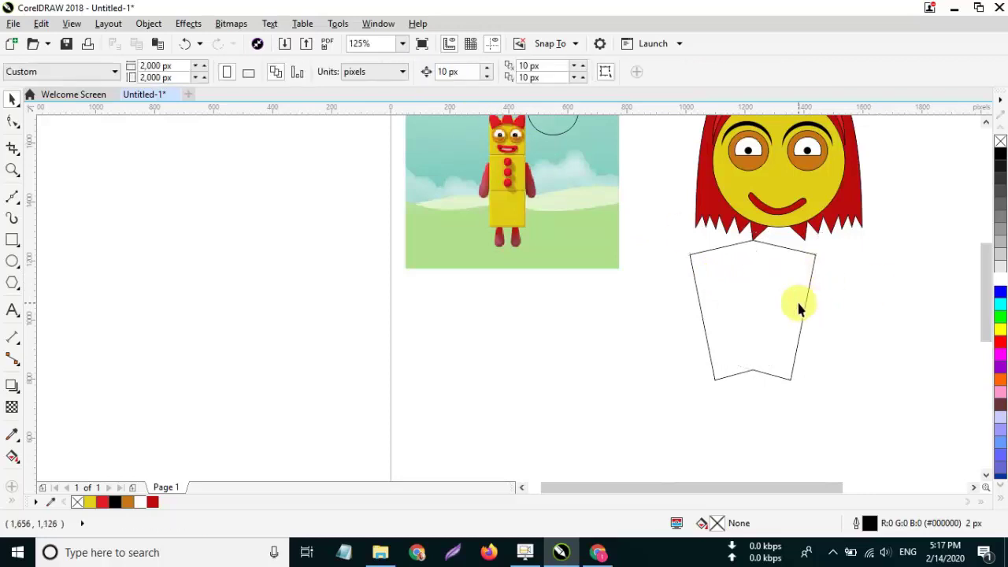
# Step: Enlarge the body proportionally to about 500 × 556 px and move it under the face
pyautogui.click(803, 306)
pyautogui.moveTo(818, 232); pyautogui.dragTo(866, 214)
pyautogui.moveTo(754, 311); pyautogui.dragTo(775, 315)
pyautogui.moveTo(776, 314); pyautogui.dragTo(776, 314)
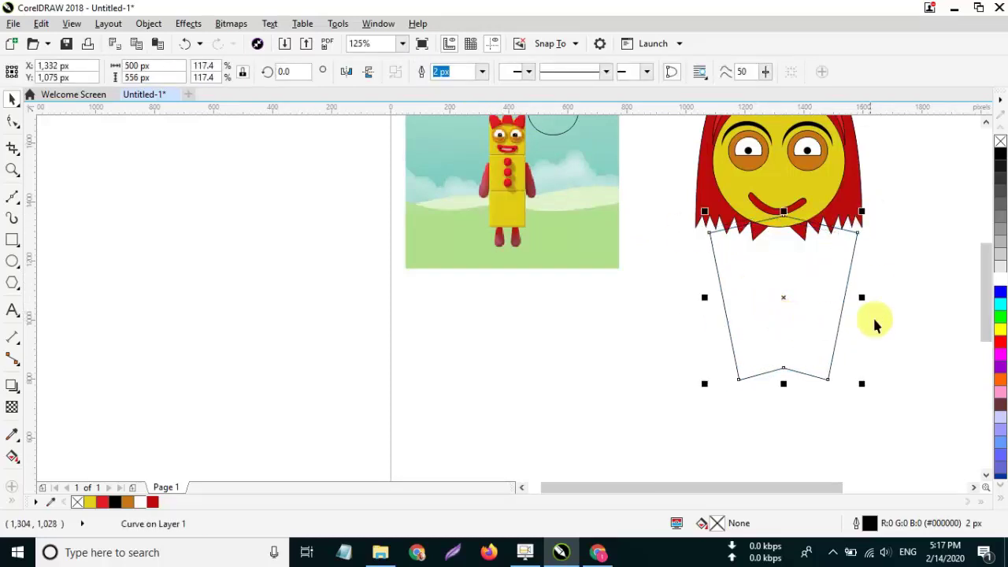
# Step: Fill the body with the sampled yellow and darken it with black to #B6A712
pyautogui.click(96, 502)
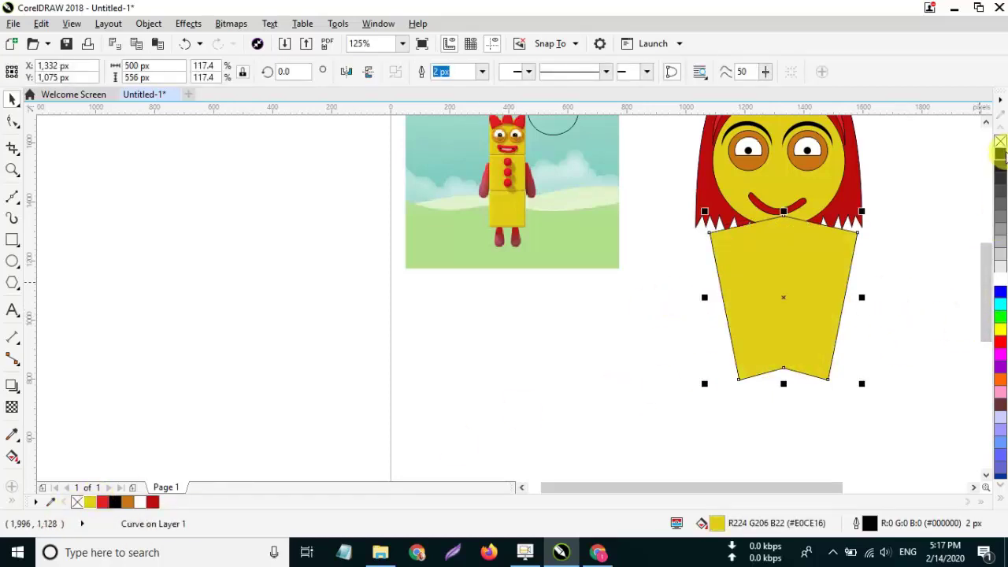
pyautogui.click(1001, 156)
pyautogui.keyDown('ctrl'); pyautogui.click(1001, 156); pyautogui.keyUp('ctrl')
pyautogui.scroll(-1, 755, 300)
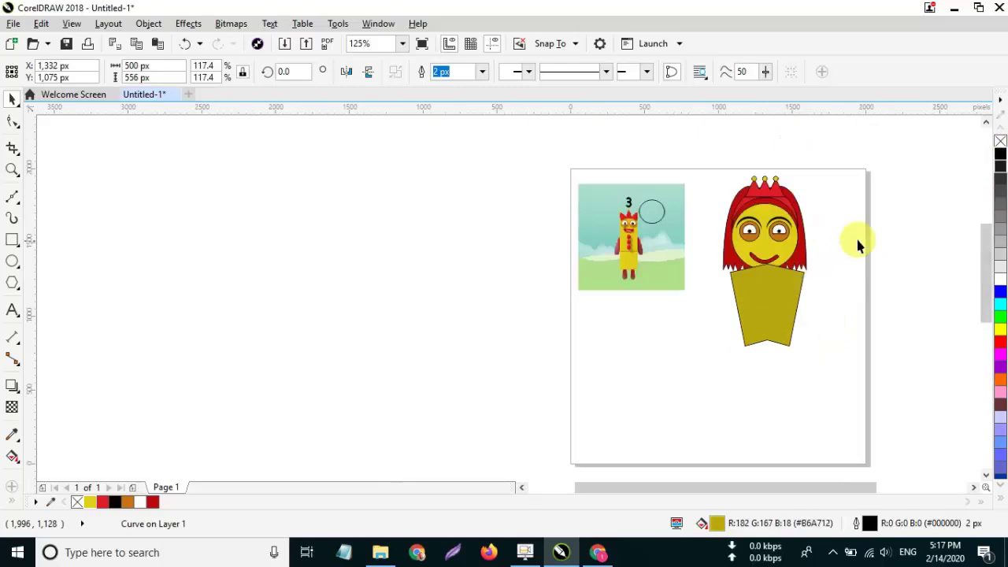
pyautogui.scroll(1, 858, 244)
pyautogui.click(843, 295)
# Step: Centre the body horizontally with the face and send it behind the face and hair
pyautogui.click(707, 337)
pyautogui.keyDown('shift'); pyautogui.click(715, 263); pyautogui.keyUp('shift')
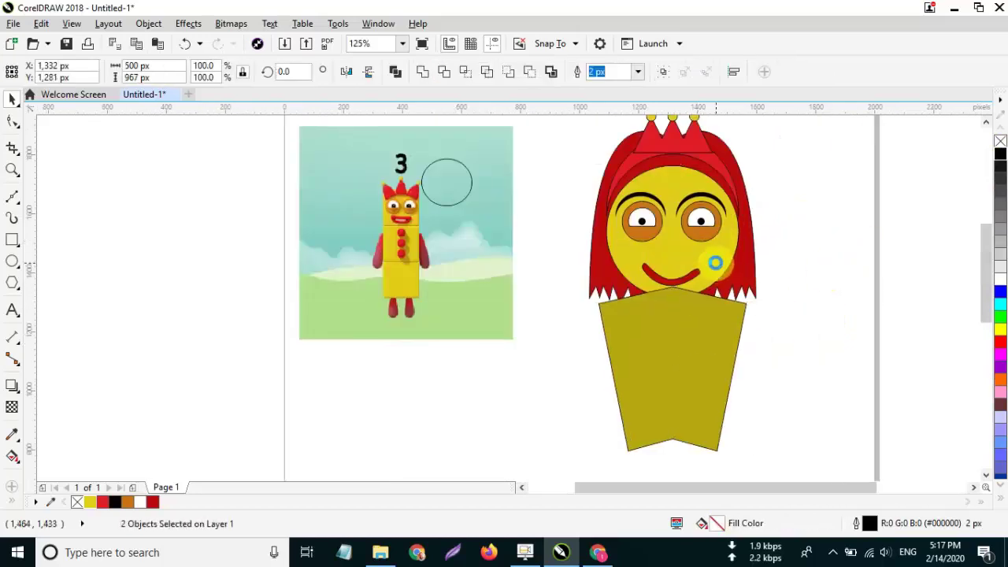
pyautogui.click(711, 333)
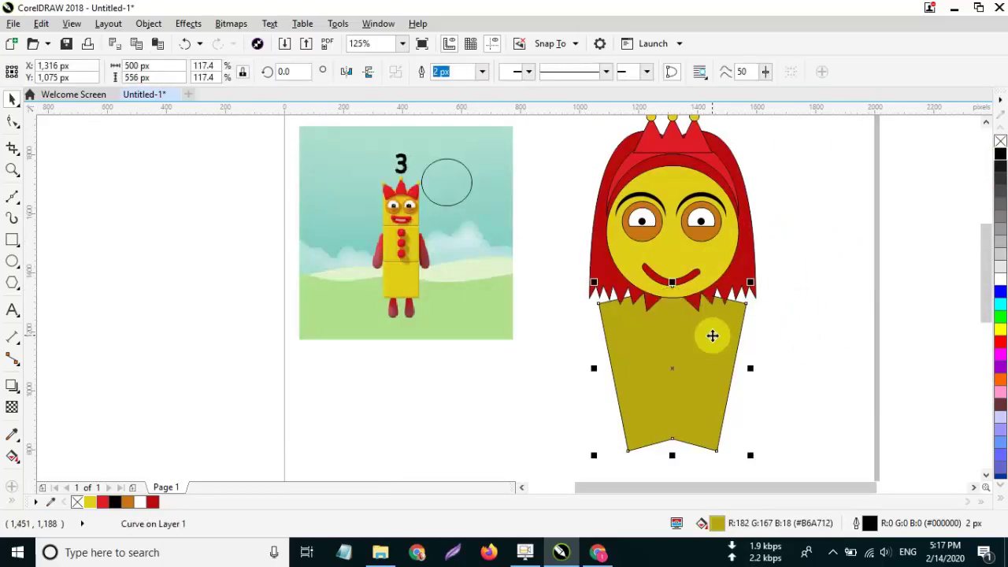
pyautogui.click(756, 316)
# Step: Send the red hair behind the body
pyautogui.scroll(2, 776, 315)
pyautogui.click(719, 251)
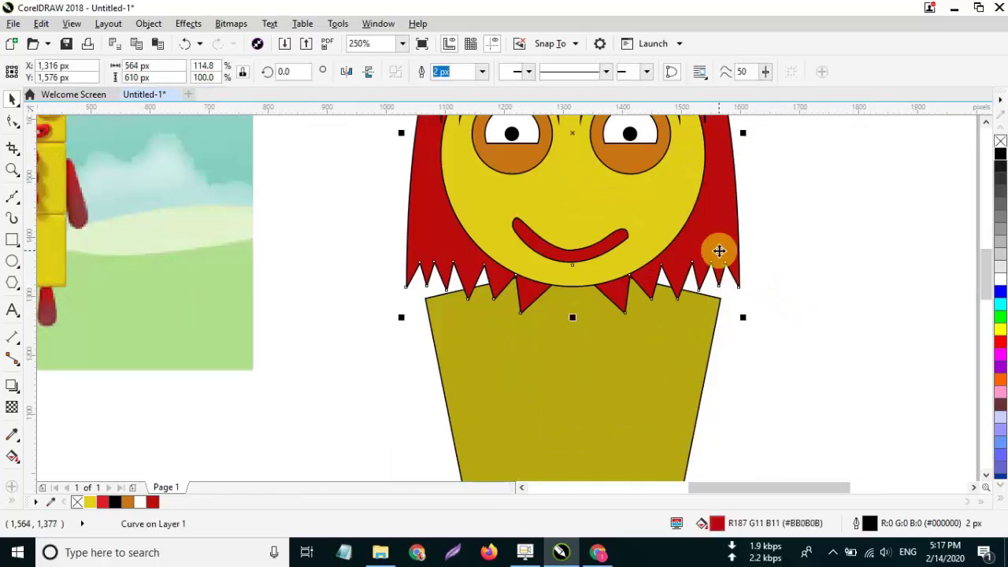
pyautogui.scroll(-2, 770, 296)
pyautogui.click(744, 299)
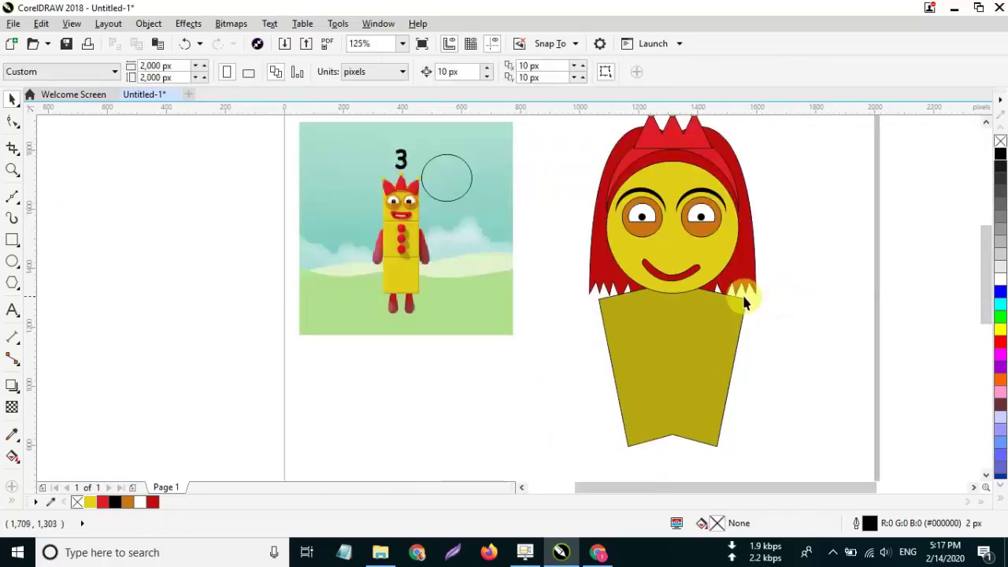
# Step: Draw a circle, scale it to about 65 px, and duplicate it downward into a column of three evenly spaced buttons
pyautogui.click(13, 263)
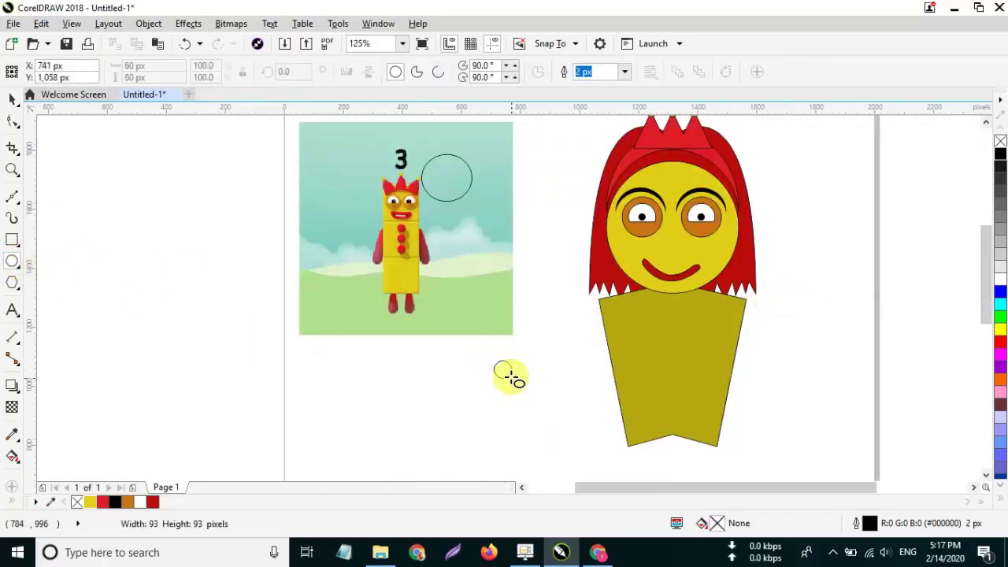
pyautogui.moveTo(517, 388); pyautogui.dragTo(518, 389)
pyautogui.click(10, 100)
pyautogui.scroll(1, 414, 360)
pyautogui.moveTo(634, 422); pyautogui.dragTo(604, 458)
pyautogui.rightClick(603, 458)
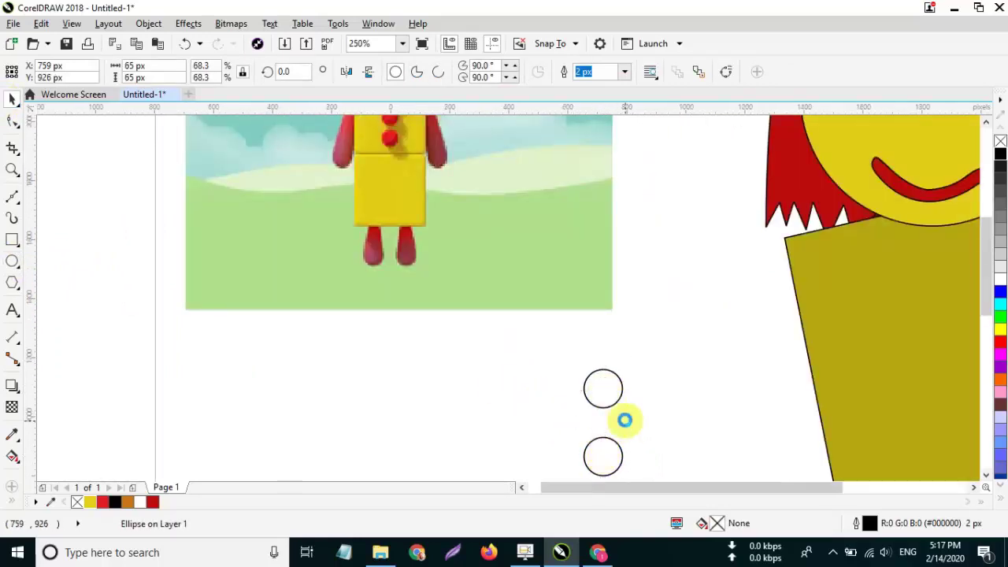
pyautogui.scroll(-2, 626, 418)
pyautogui.scroll(2, 627, 417)
# Step: Fill the three buttons with red #BB0B0B and centre them as a group on the body
pyautogui.moveTo(640, 326); pyautogui.dragTo(585, 441)
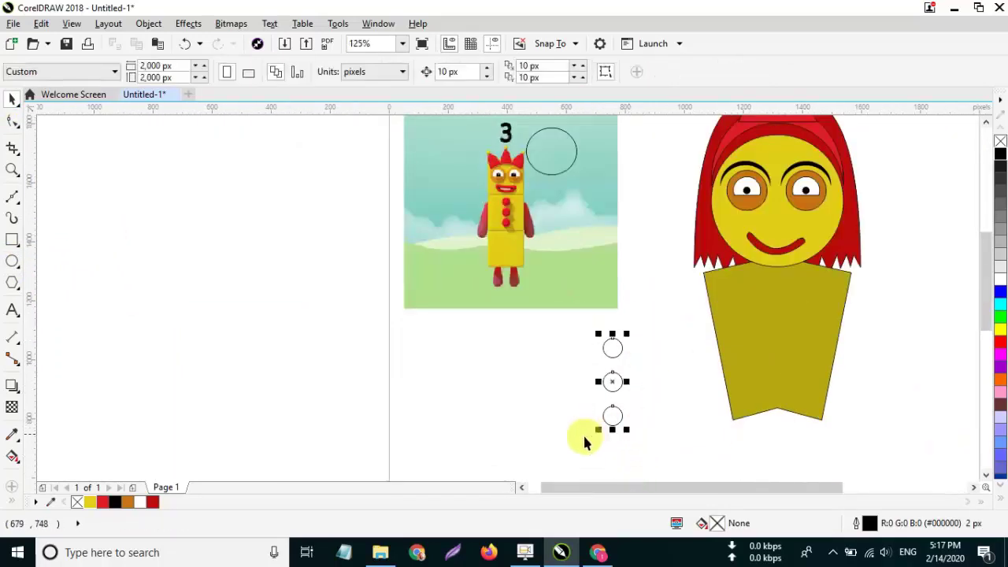
pyautogui.click(152, 502)
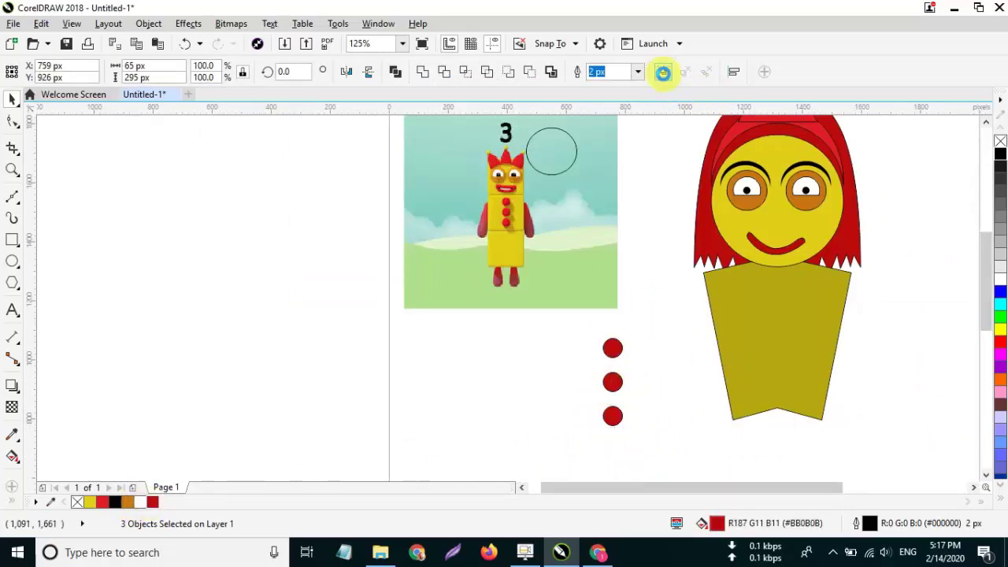
pyautogui.hotkey('ctrl', 'g')
pyautogui.moveTo(604, 376); pyautogui.dragTo(767, 318)
pyautogui.keyDown('shift'); pyautogui.click(841, 315); pyautogui.keyUp('shift')
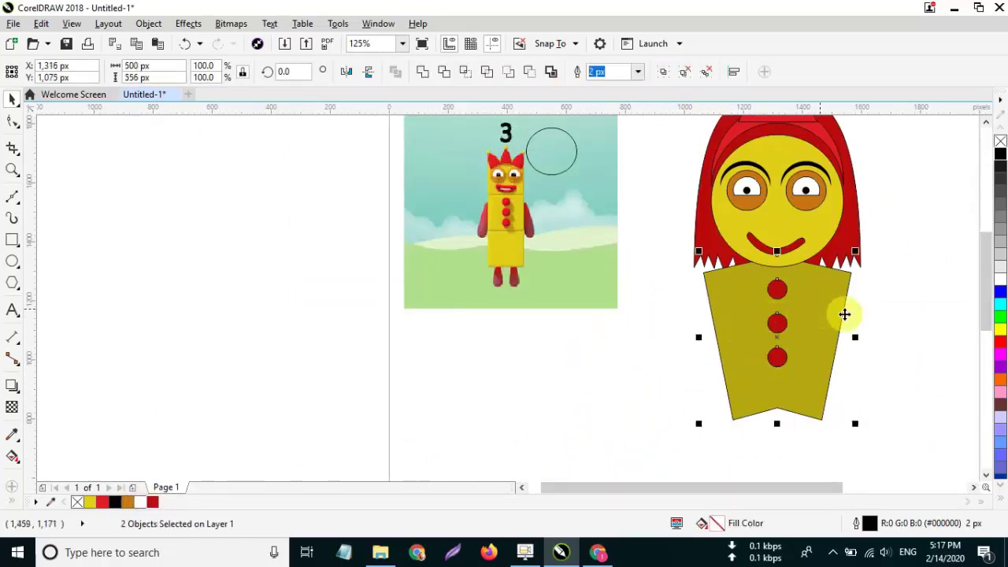
pyautogui.click(874, 331)
# Step: Draw a closed four-sided Bézier shape about 610 × 473 px from the body's lower edge as one half of a flared skirt
pyautogui.scroll(-2, 858, 299)
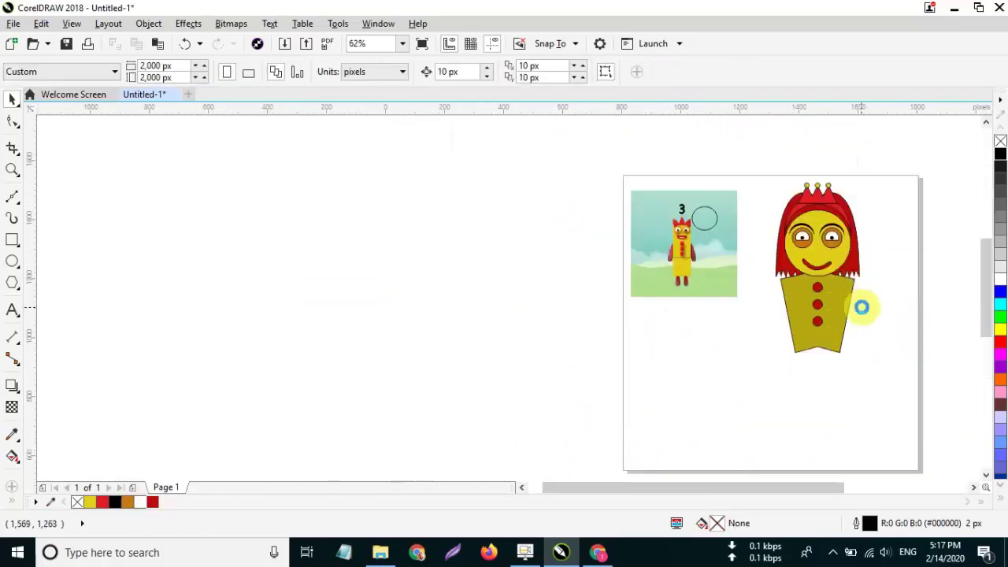
pyautogui.scroll(2, 861, 307)
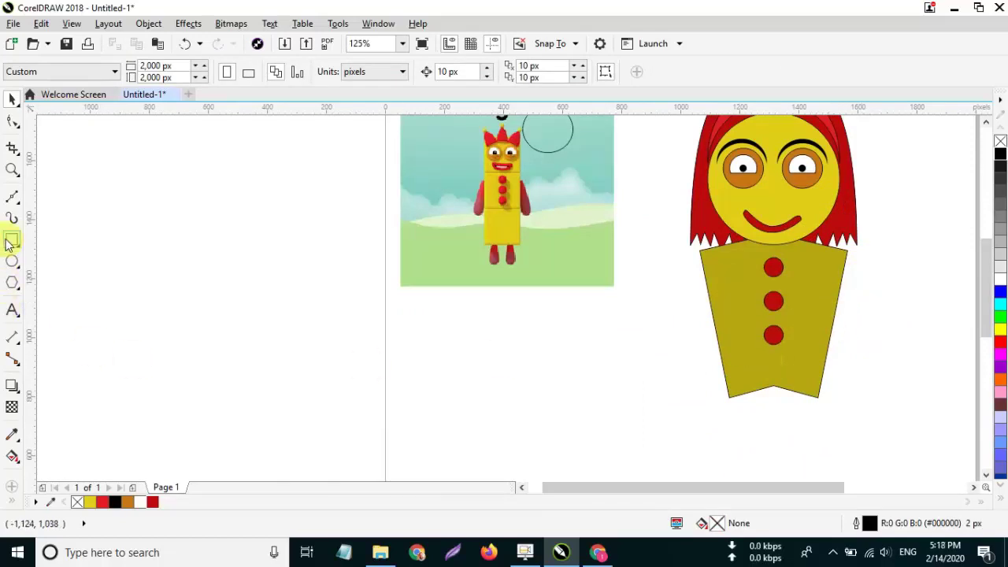
pyautogui.click(12, 199)
pyautogui.scroll(-2, 572, 425)
pyautogui.scroll(2, 645, 449)
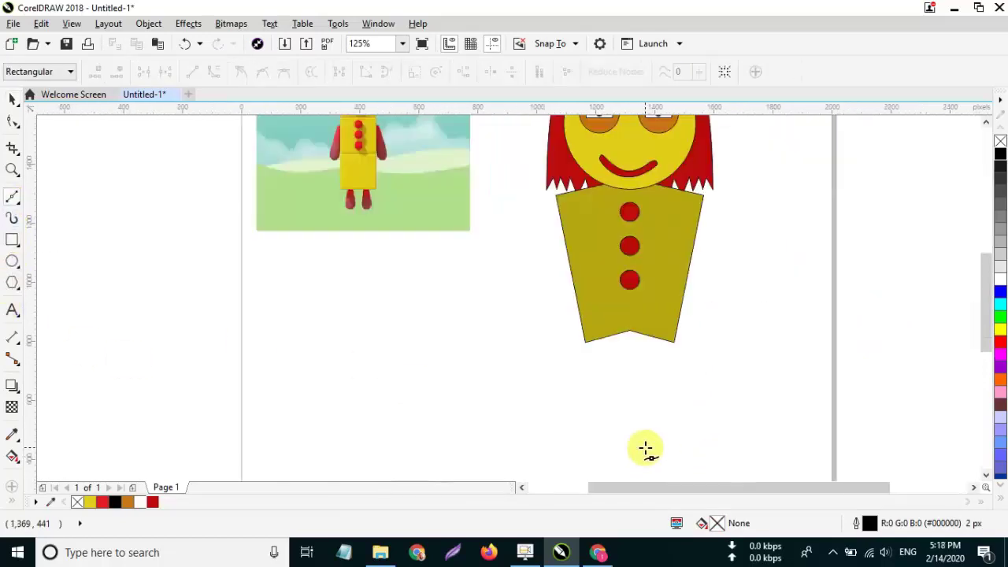
pyautogui.click(581, 329)
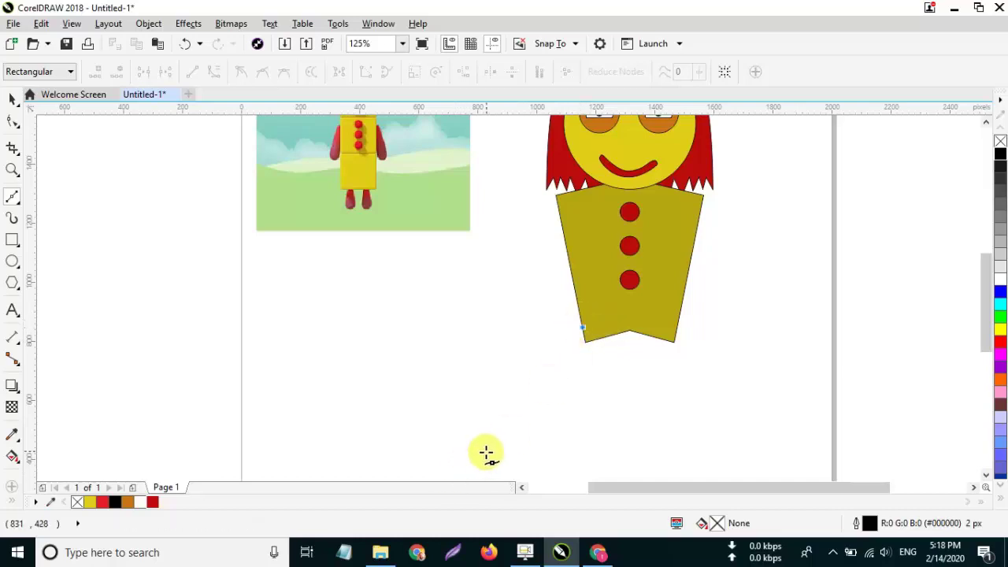
pyautogui.click(486, 453)
pyautogui.click(668, 455)
pyautogui.click(631, 315)
pyautogui.click(582, 329)
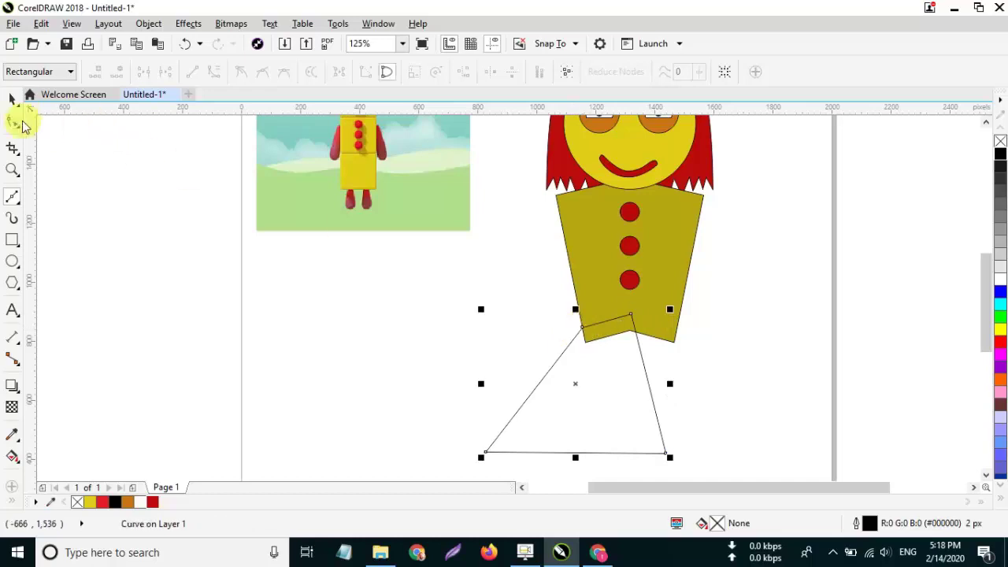
# Step: Create a horizontally mirrored copy of the skirt half and overlap it with the original so their upper inner corners meet
pyautogui.click(14, 100)
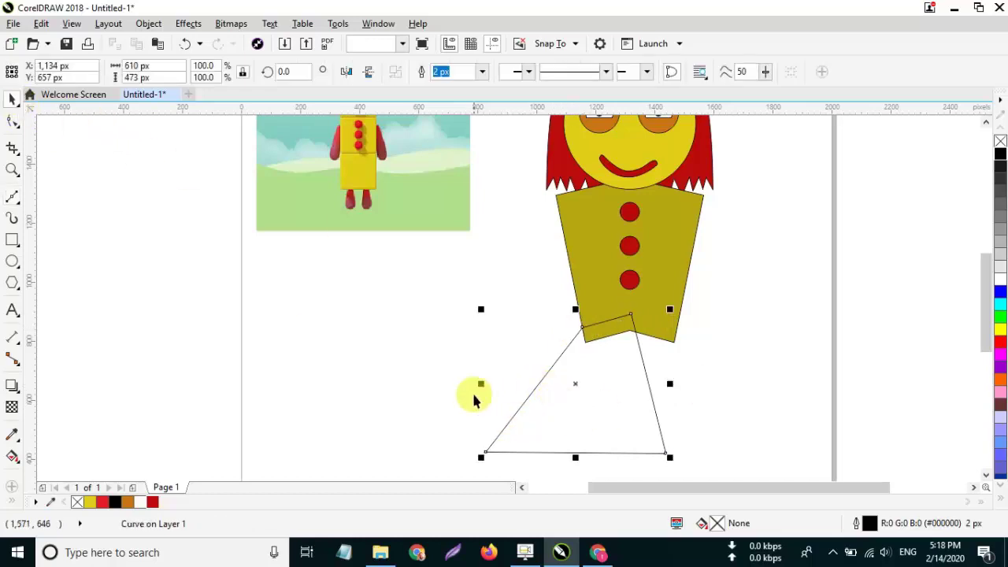
pyautogui.moveTo(488, 386); pyautogui.dragTo(670, 390)
pyautogui.rightClick(718, 384)
pyautogui.moveTo(671, 344); pyautogui.dragTo(740, 344)
pyautogui.moveTo(702, 315); pyautogui.dragTo(630, 315)
# Step: Weld the two skirt halves into one shape and fill it with the sampled yellow
pyautogui.keyDown('shift'); pyautogui.click(563, 390); pyautogui.keyUp('shift')
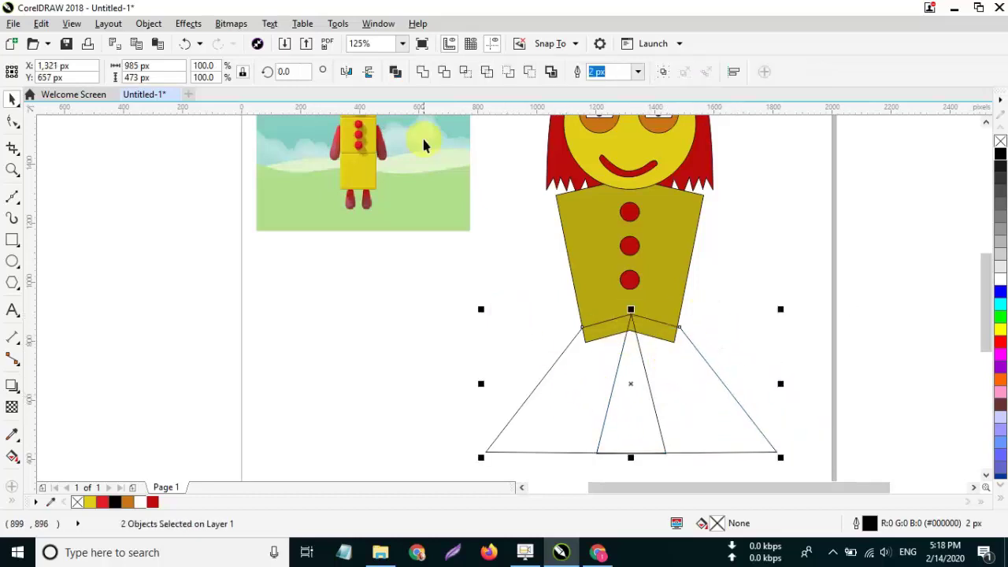
pyautogui.click(423, 74)
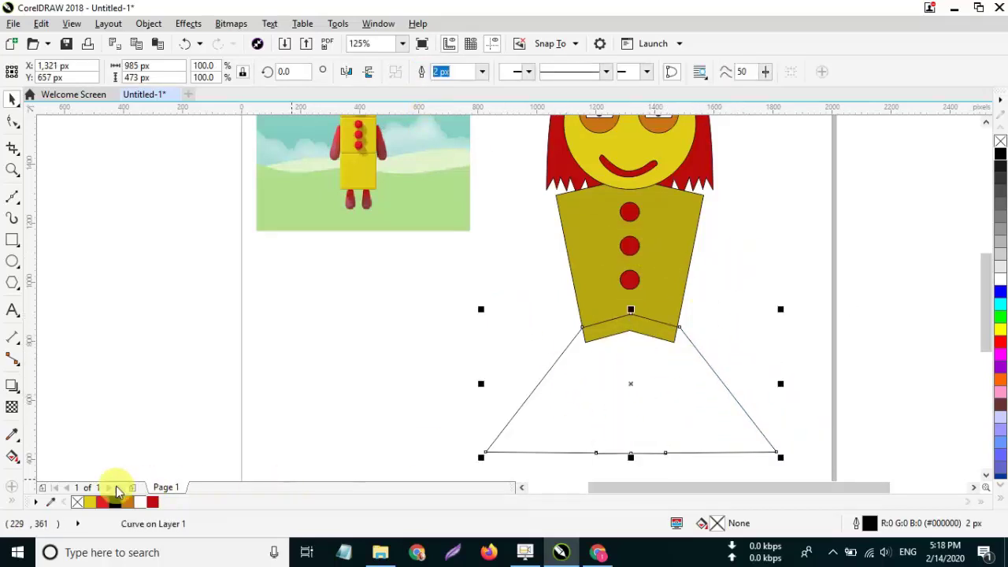
pyautogui.click(90, 502)
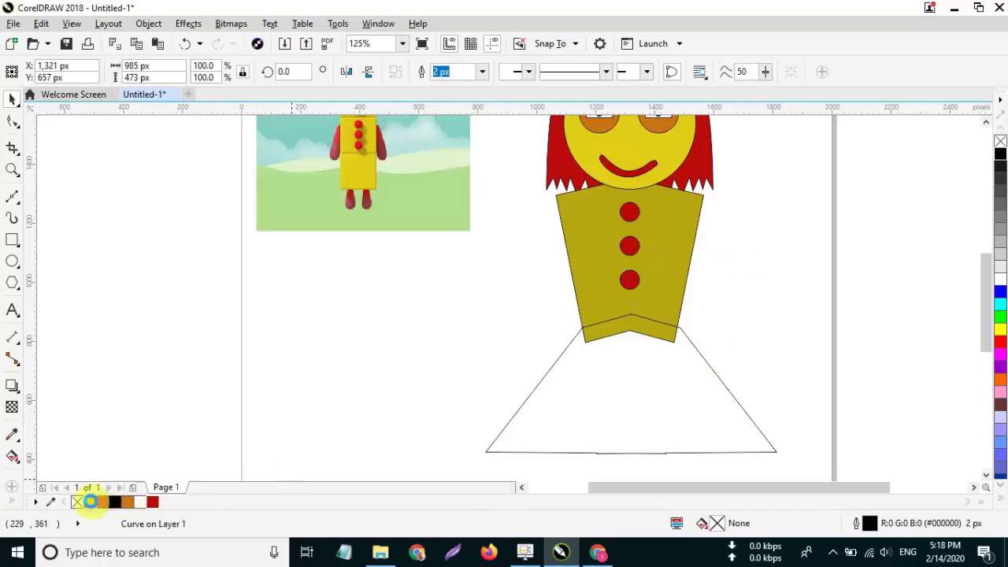
pyautogui.click(292, 372)
# Step: Move the skirt down slightly so its waist only just overlaps the body's lower edge
pyautogui.scroll(-1, 389, 360)
pyautogui.scroll(1, 533, 398)
pyautogui.click(489, 335)
pyautogui.moveTo(488, 335)
pyautogui.mouseDown()
pyautogui.moveTo(480, 374)
pyautogui.moveTo(482, 353)
pyautogui.mouseUp()
pyautogui.scroll(-1, 634, 287)
pyautogui.click(636, 291)
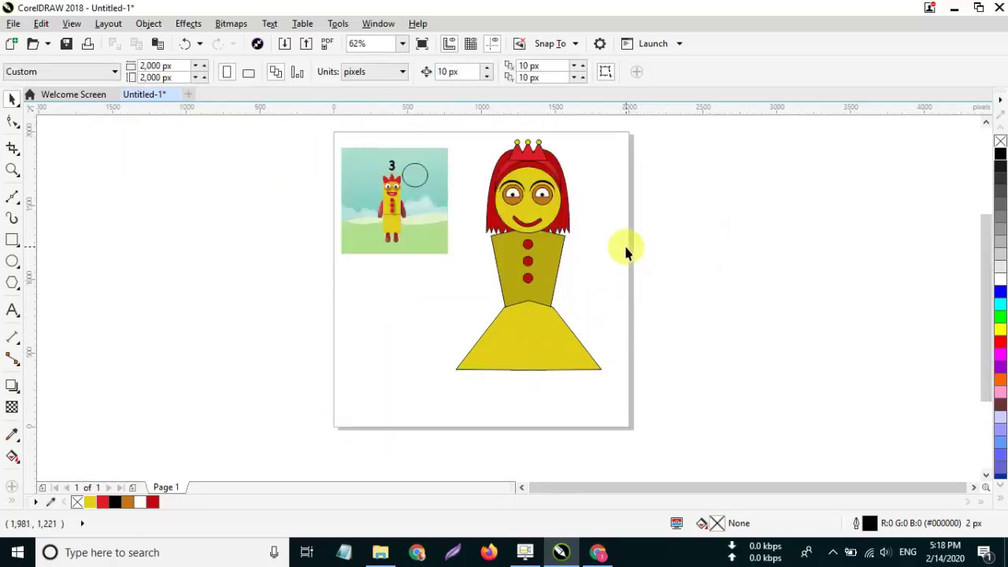
# Step: Draw a closed six-sided Bézier shape about 278 × 623 px as a bent arm from the body's left shoulder to the skirt
pyautogui.scroll(2, 626, 252)
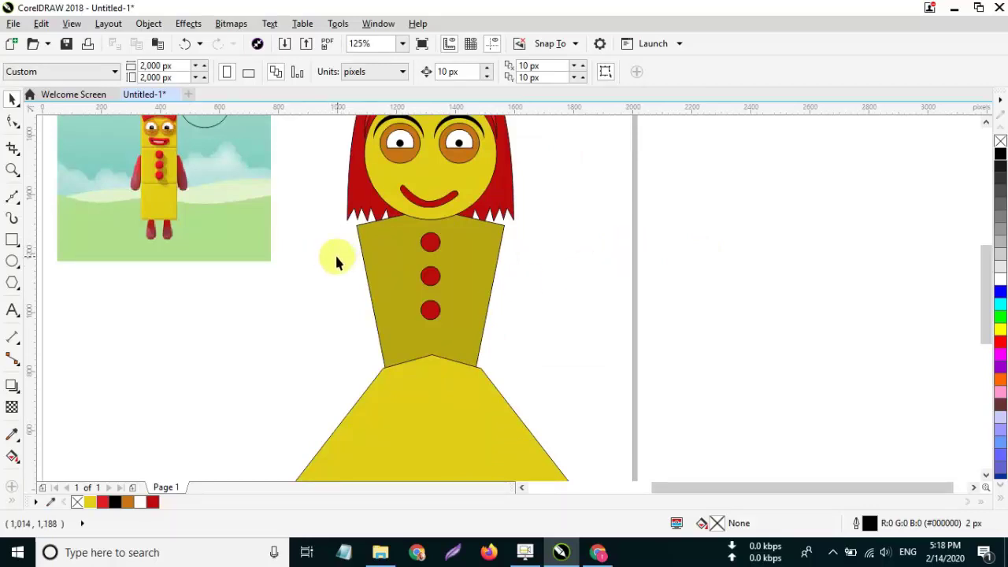
pyautogui.click(13, 240)
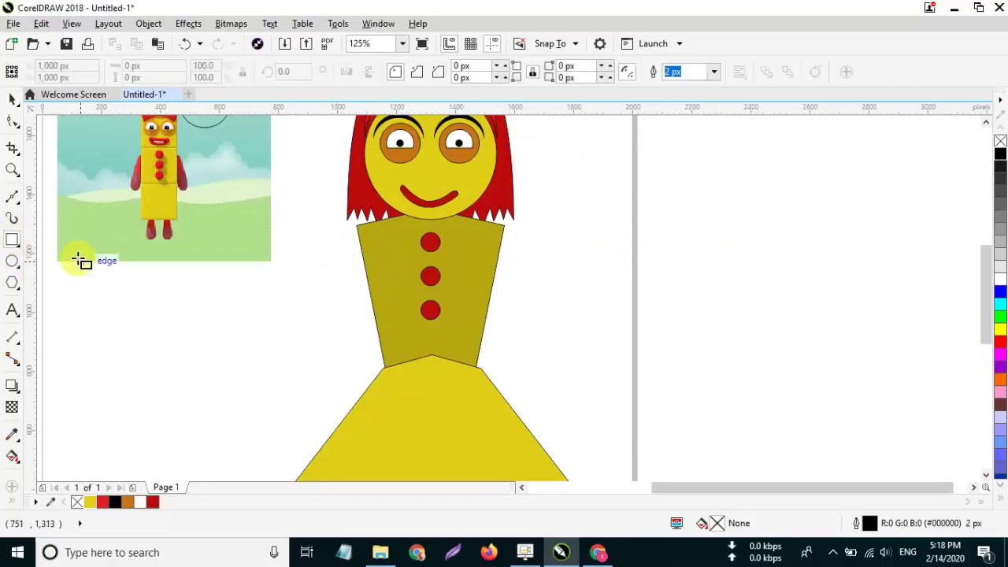
pyautogui.press('F5')
pyautogui.click(356, 226)
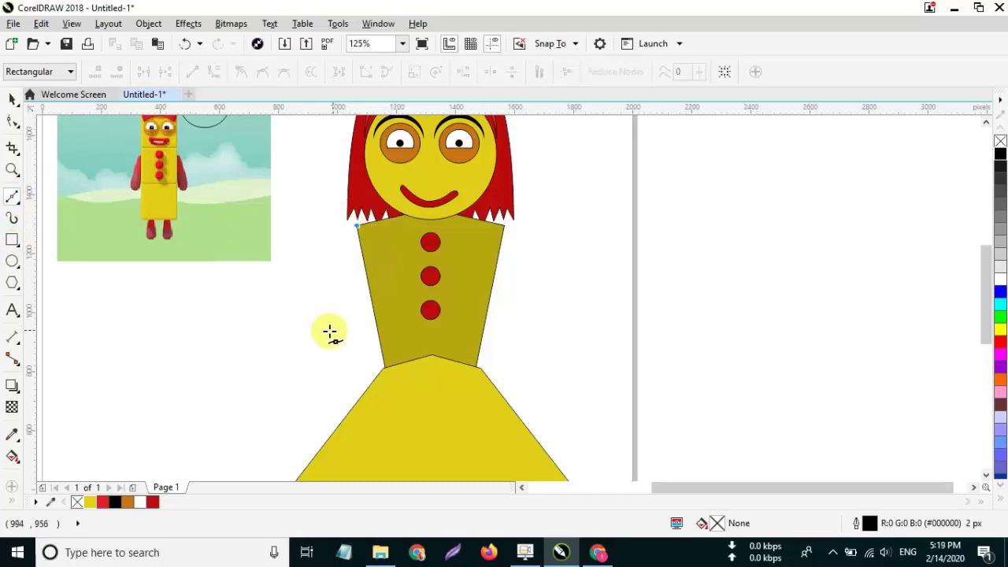
pyautogui.click(315, 326)
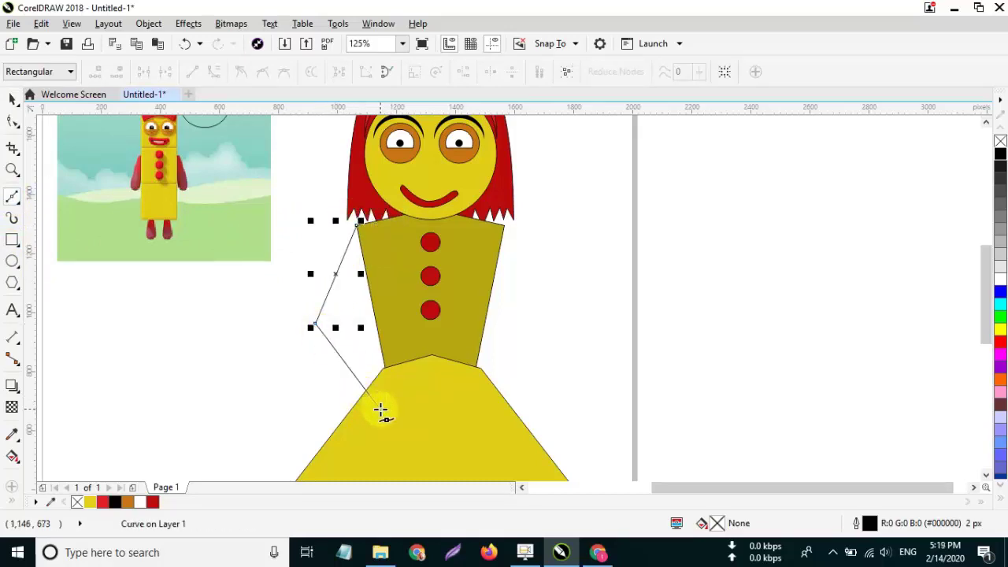
pyautogui.click(381, 410)
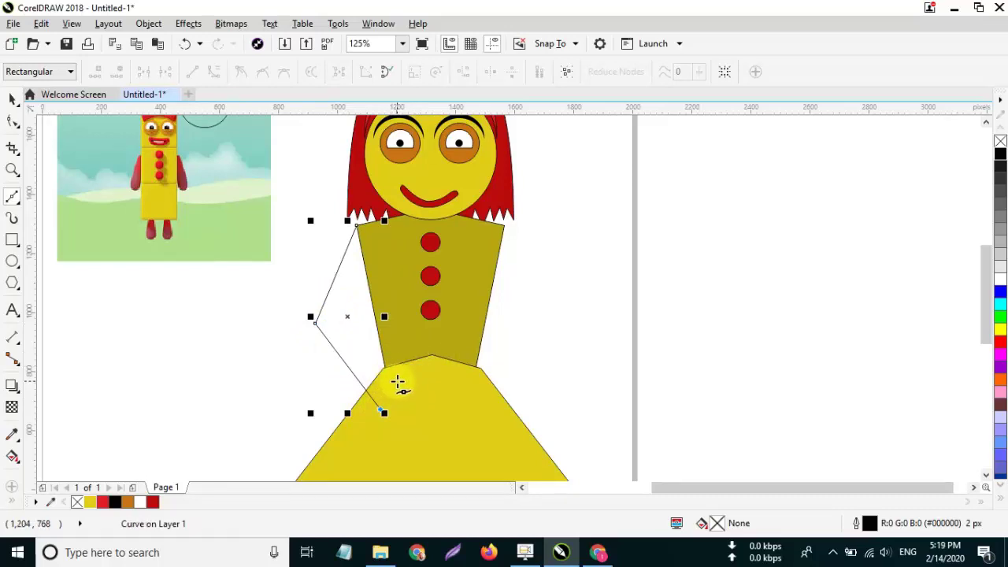
pyautogui.click(396, 382)
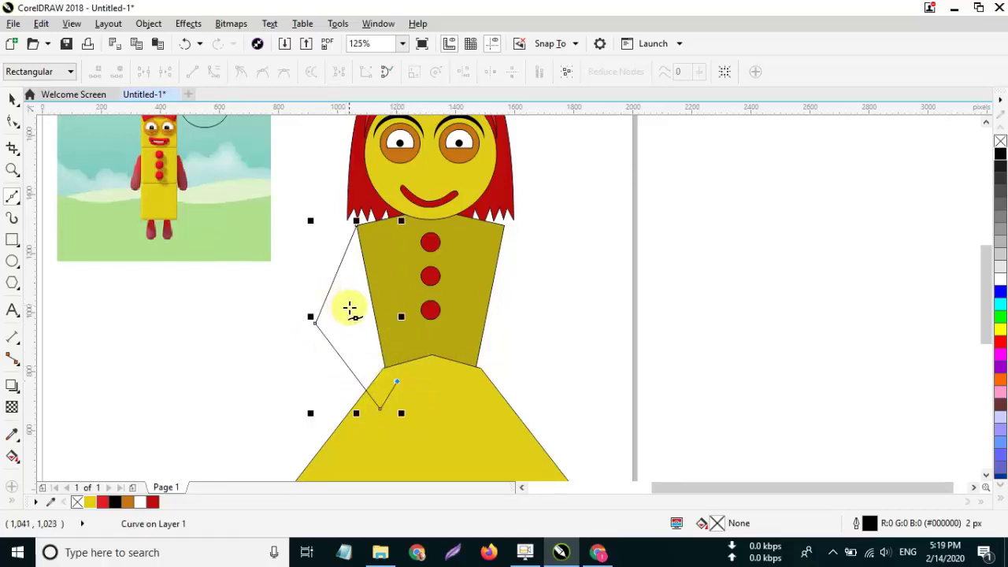
pyautogui.moveTo(345, 312); pyautogui.dragTo(365, 271)
pyautogui.click(365, 271)
pyautogui.click(357, 226)
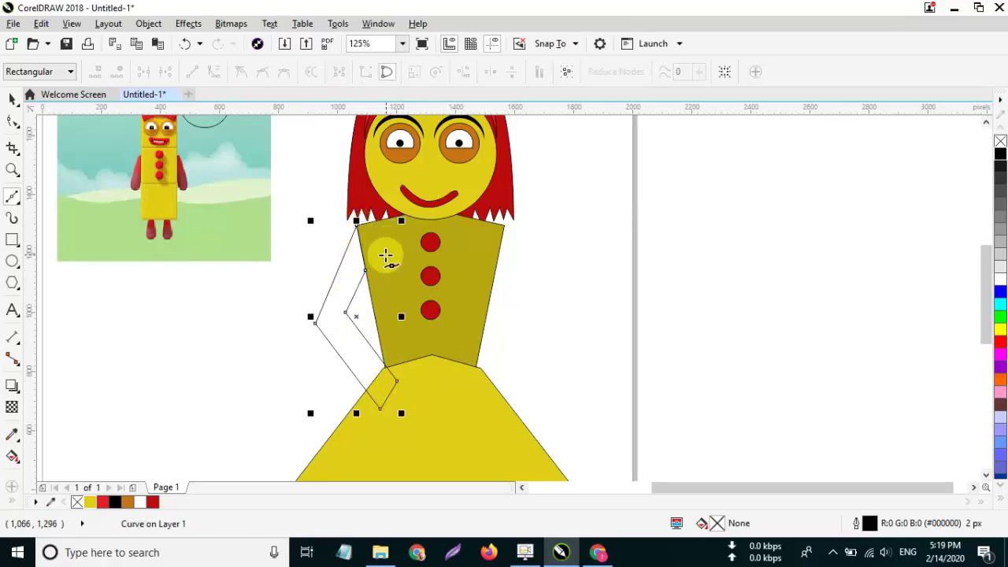
pyautogui.click(12, 99)
pyautogui.click(313, 338)
pyautogui.click(331, 307)
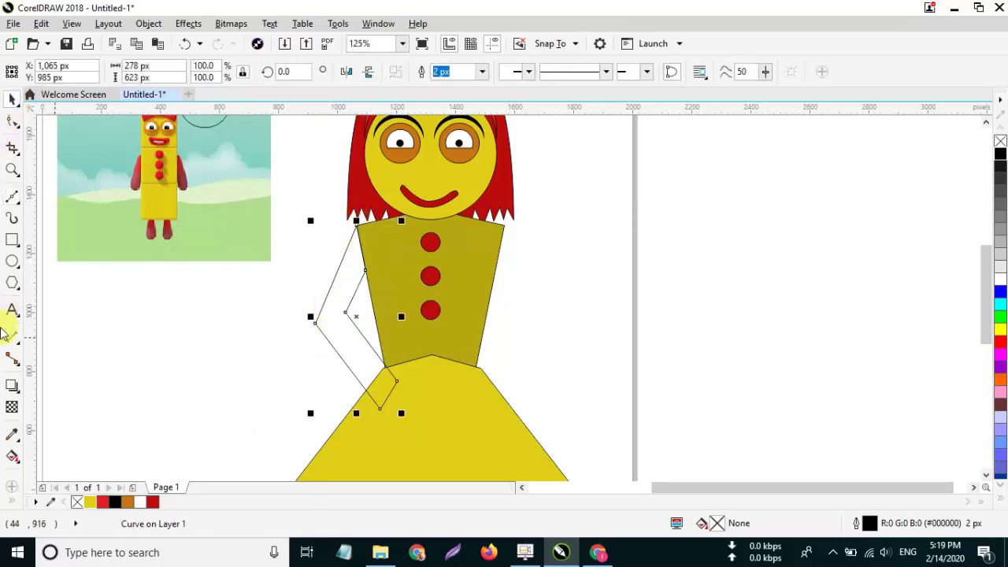
# Step: Sample the dark red of the reference character's arm and fill the bent arm with it
pyautogui.click(14, 434)
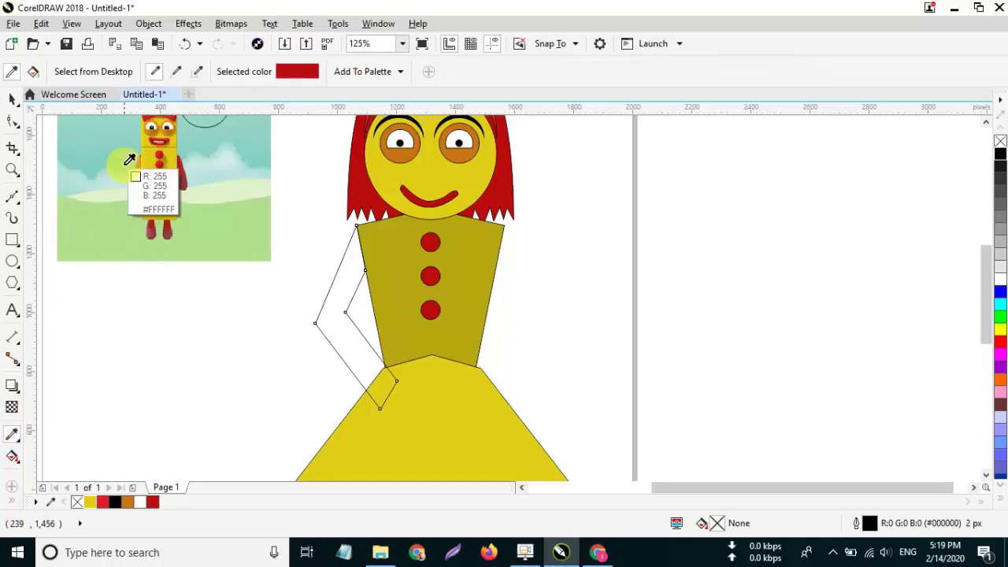
pyautogui.click(181, 183)
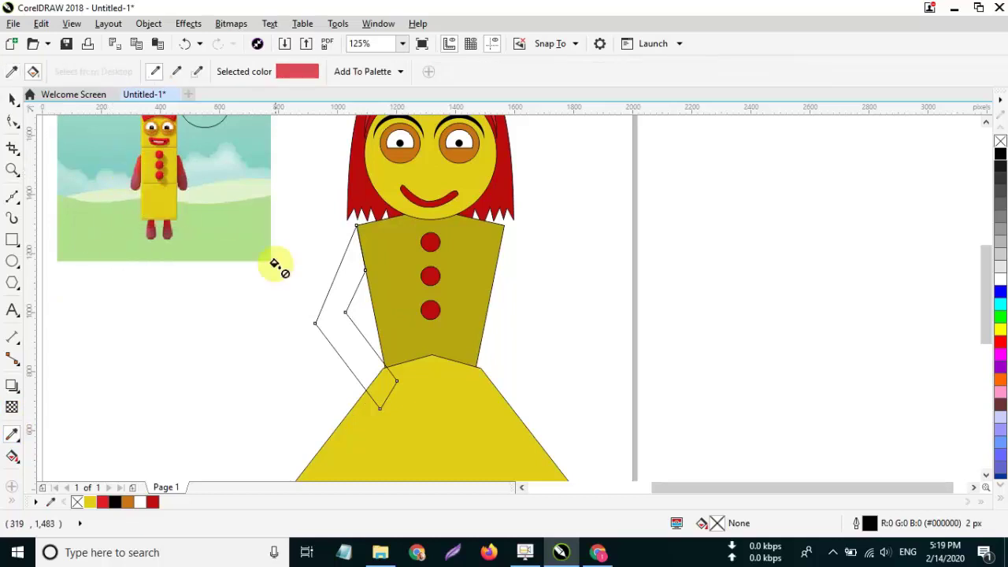
pyautogui.click(344, 271)
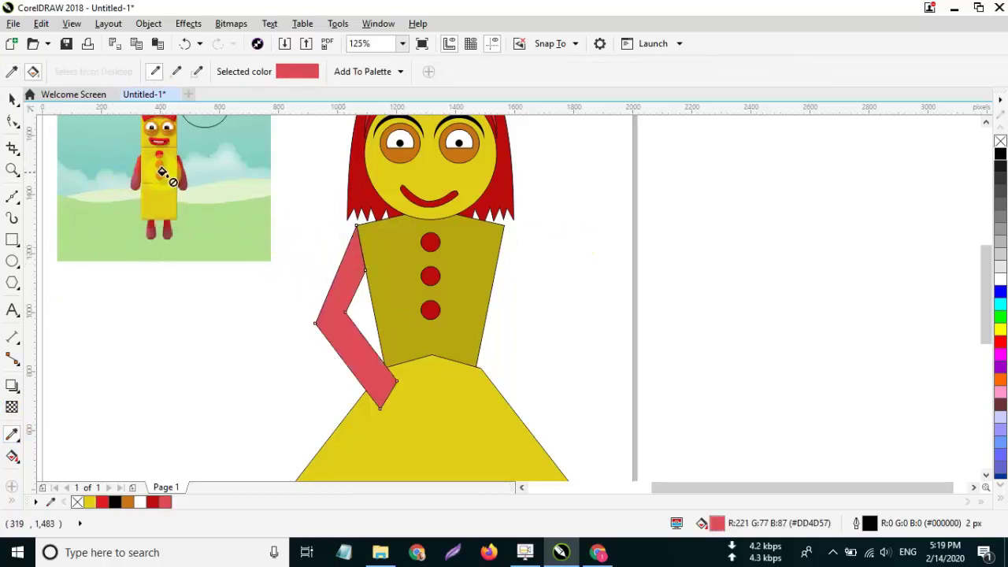
pyautogui.click(188, 179)
pyautogui.click(338, 274)
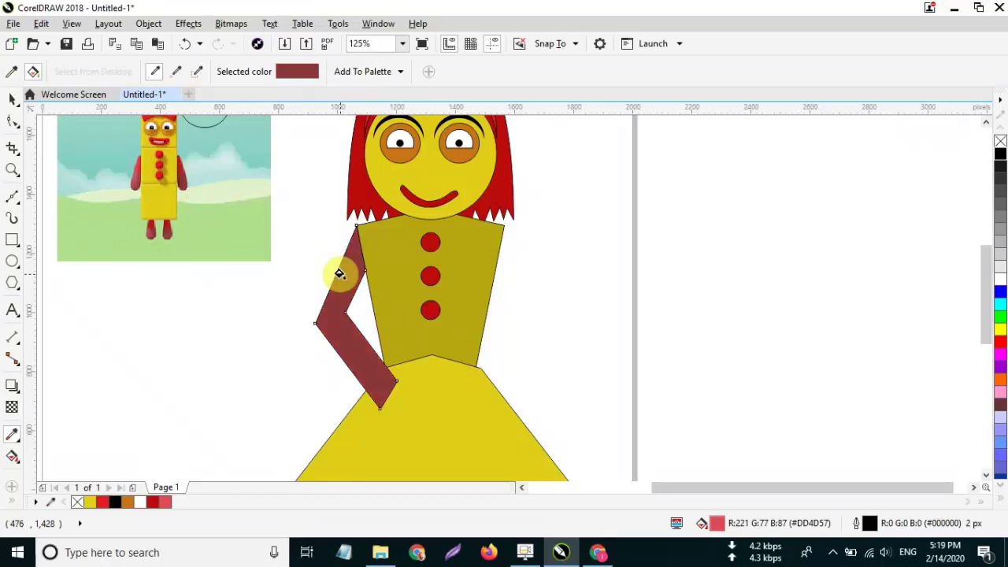
# Step: Create a horizontally mirrored copy of the arm and attach it to the body's opposite shoulder
pyautogui.scroll(-1, 197, 343)
pyautogui.scroll(1, 369, 329)
pyautogui.click(159, 306)
pyautogui.moveTo(139, 331); pyautogui.dragTo(332, 243)
pyautogui.click(442, 295)
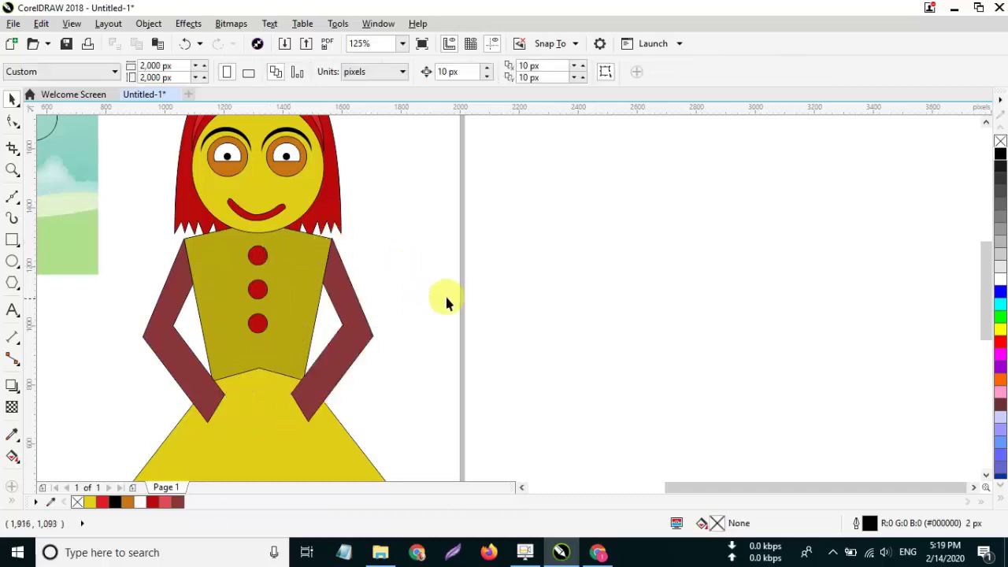
# Step: Draw a circular hand filled with the sampled yellow and place one at the end of each arm
pyautogui.scroll(-1, 529, 276)
pyautogui.scroll(2, 454, 309)
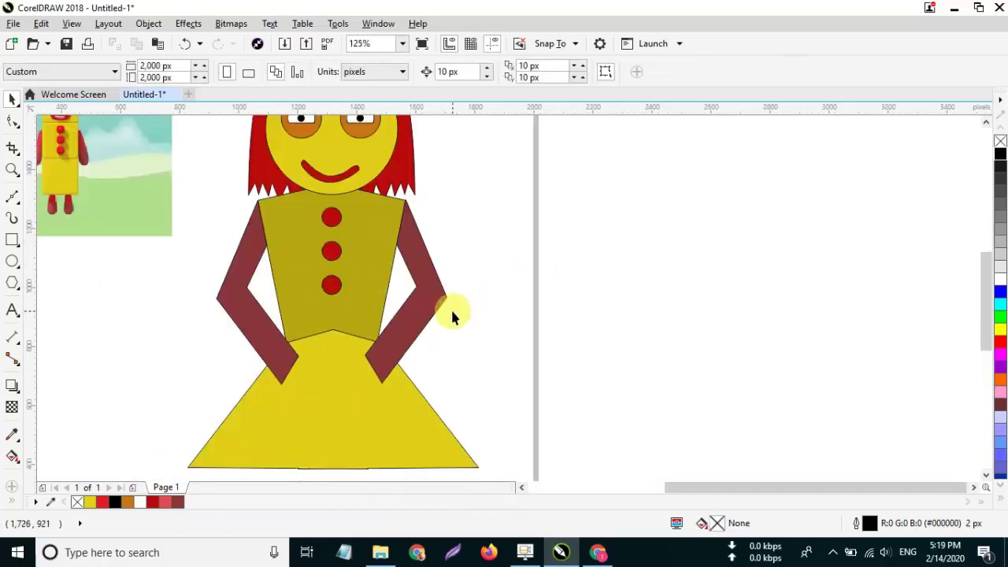
pyautogui.click(12, 261)
pyautogui.moveTo(300, 368)
pyautogui.mouseDown()
pyautogui.moveTo(350, 419)
pyautogui.moveTo(303, 378)
pyautogui.moveTo(359, 380)
pyautogui.mouseUp()
pyautogui.click(12, 98)
pyautogui.click(90, 503)
pyautogui.scroll(-1, 575, 340)
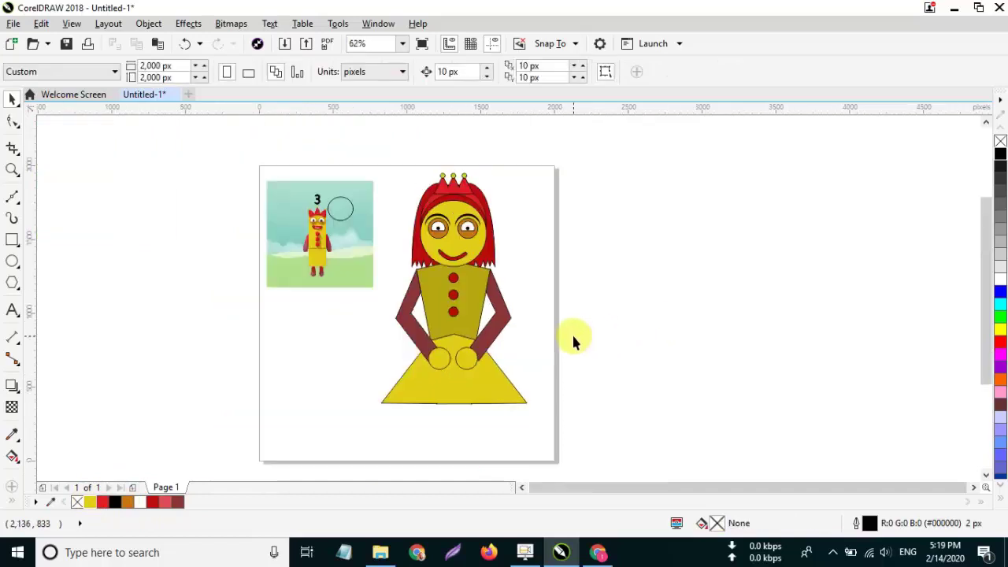
pyautogui.scroll(1, 575, 339)
# Step: Darken the skirt's yellow fill by mixing in black until it matches the body's olive yellow, #B6A712
pyautogui.click(414, 461)
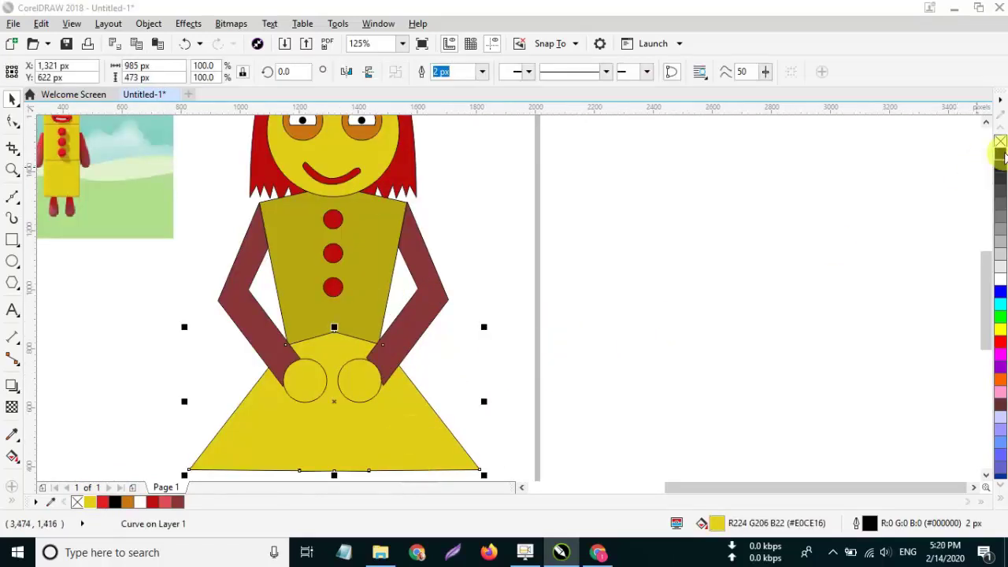
pyautogui.click(613, 222)
pyautogui.click(622, 328)
pyautogui.click(356, 420)
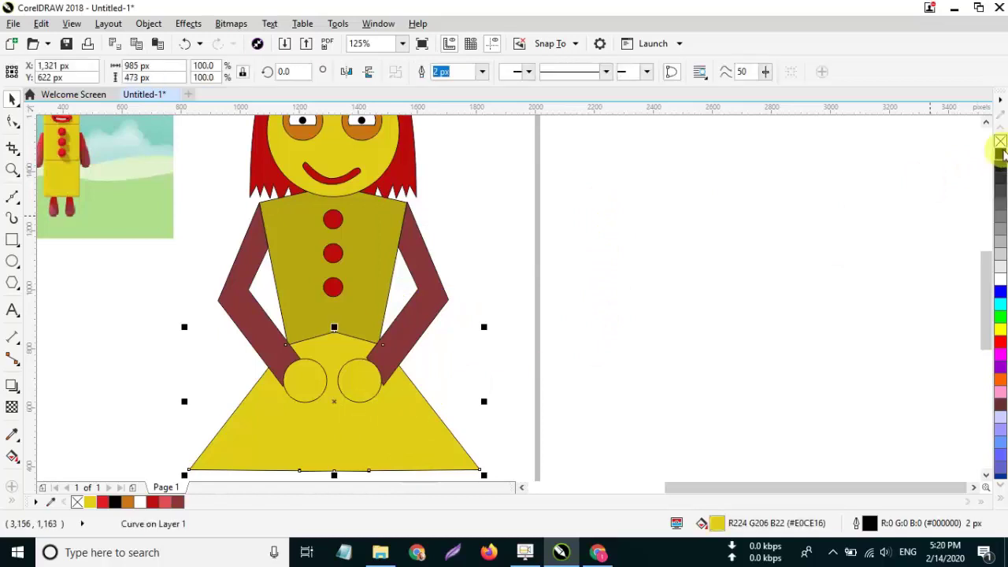
pyautogui.keyDown('ctrl'); pyautogui.click(1002, 151); pyautogui.keyUp('ctrl')
pyautogui.click(627, 241)
pyautogui.scroll(-1, 627, 241)
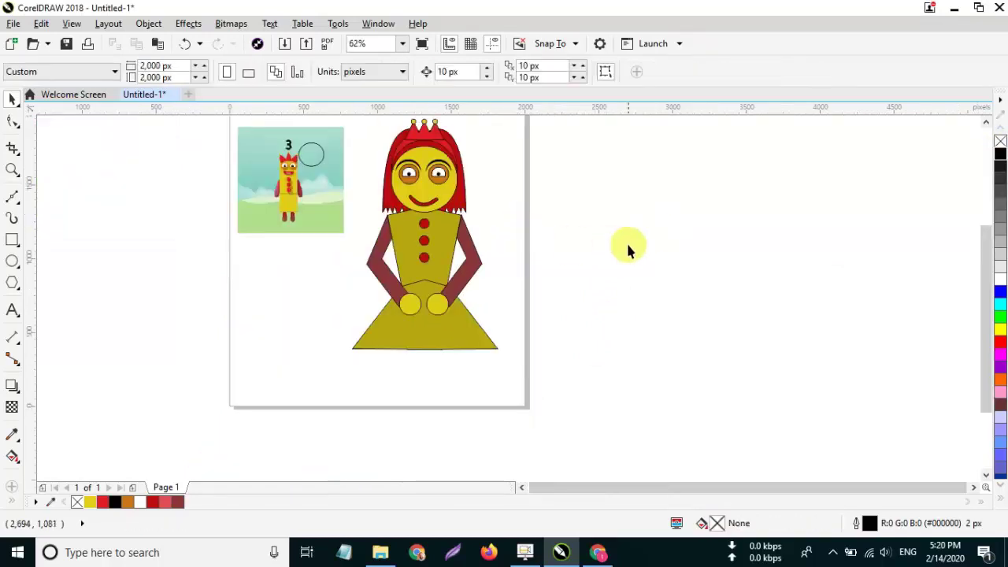
# Step: Delete the three extra nodes along the skirt's lower edge so the hem is straight
pyautogui.scroll(1, 400, 327)
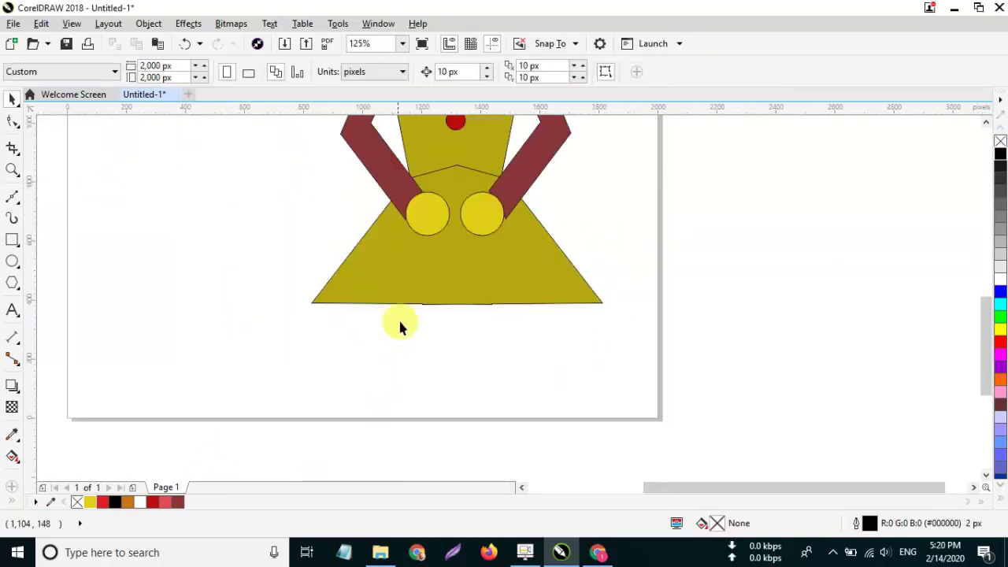
pyautogui.click(407, 303)
pyautogui.click(12, 120)
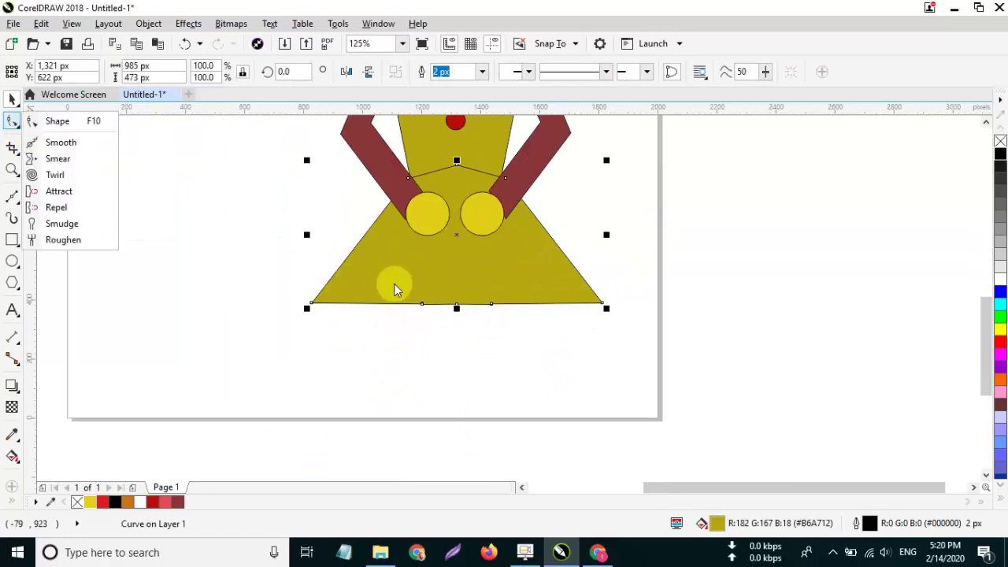
pyautogui.click(434, 275)
pyautogui.click(421, 347)
pyautogui.click(419, 247)
pyautogui.click(12, 123)
pyautogui.moveTo(407, 282); pyautogui.dragTo(531, 323)
pyautogui.press('Delete')
pyautogui.scroll(-1, 531, 322)
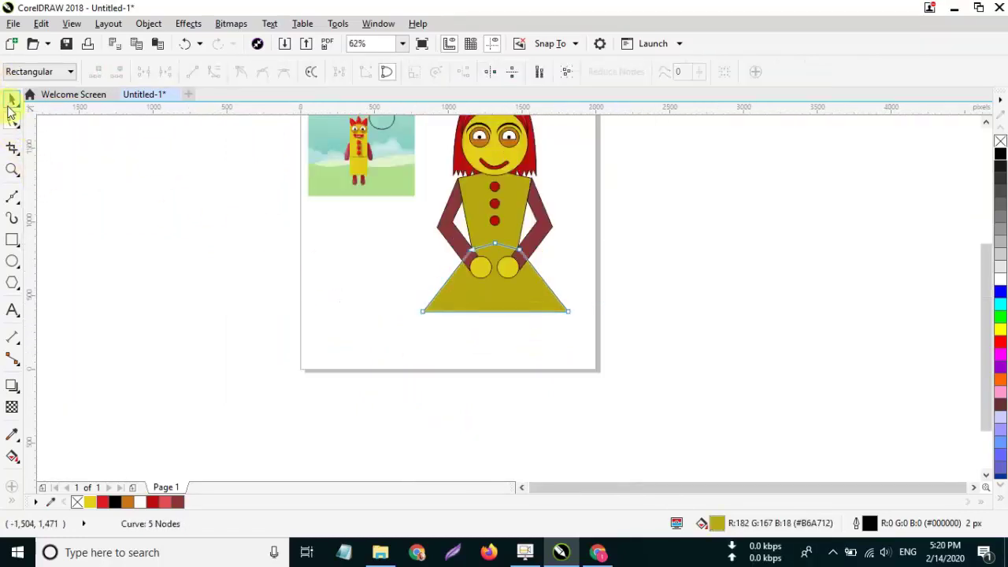
pyautogui.click(242, 312)
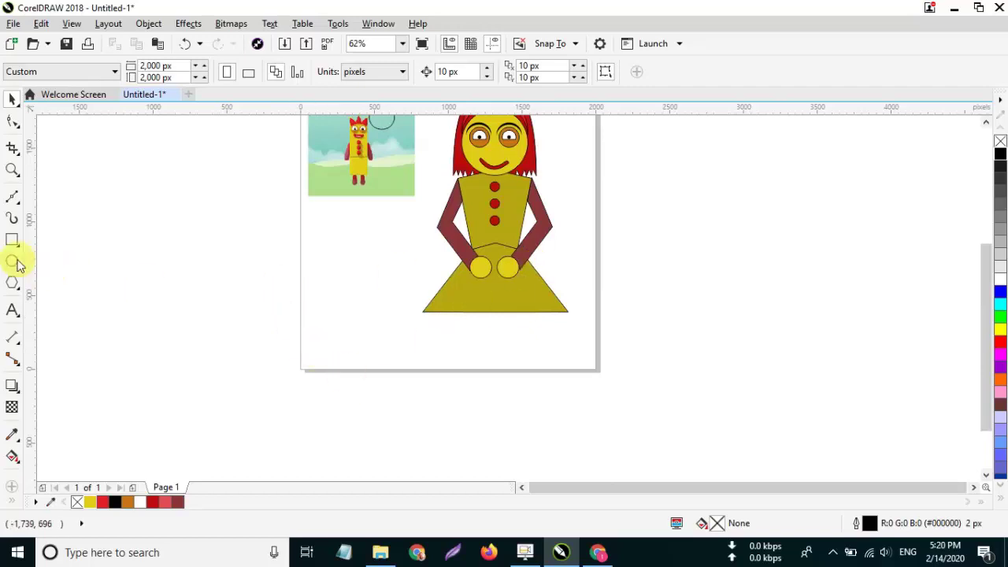
# Step: Draw a closed four-sided Bézier leg about 490 px tall below the skirt and fill it with the dark red #893739
pyautogui.click(18, 205)
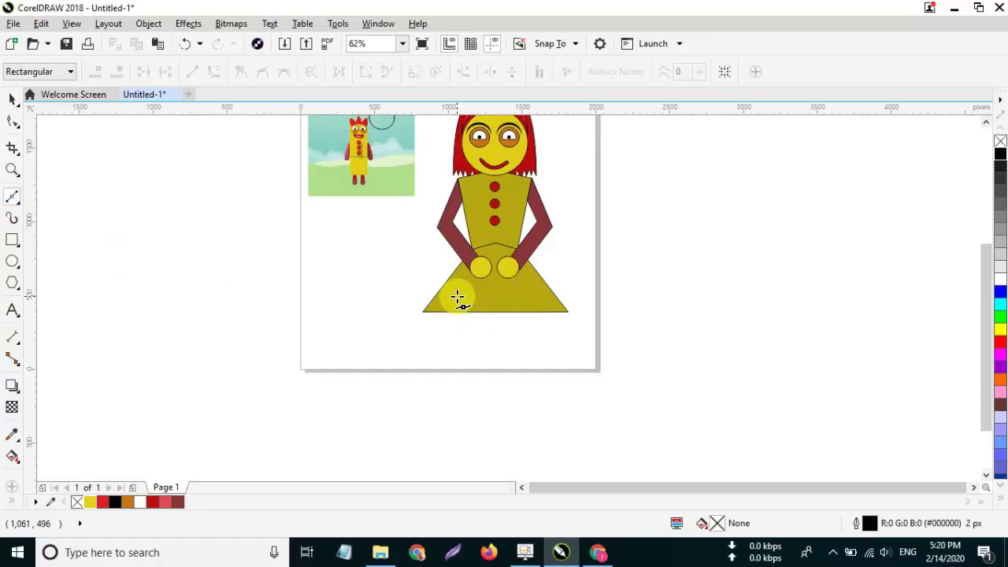
pyautogui.click(490, 298)
pyautogui.click(488, 371)
pyautogui.click(469, 368)
pyautogui.click(469, 300)
pyautogui.click(12, 100)
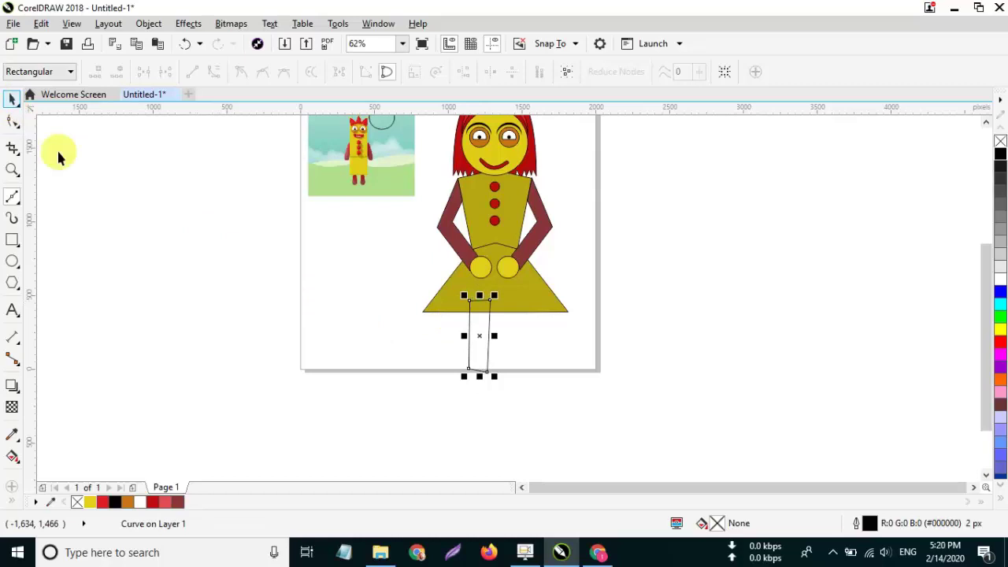
pyautogui.click(177, 501)
pyautogui.click(535, 337)
# Step: Place a horizontally mirrored copy of the leg beside the original and group both legs
pyautogui.click(484, 333)
pyautogui.scroll(2, 476, 333)
pyautogui.moveTo(454, 341); pyautogui.dragTo(558, 316)
pyautogui.rightClick(523, 335)
pyautogui.keyDown('shift'); pyautogui.click(480, 326); pyautogui.keyUp('shift')
pyautogui.click(662, 72)
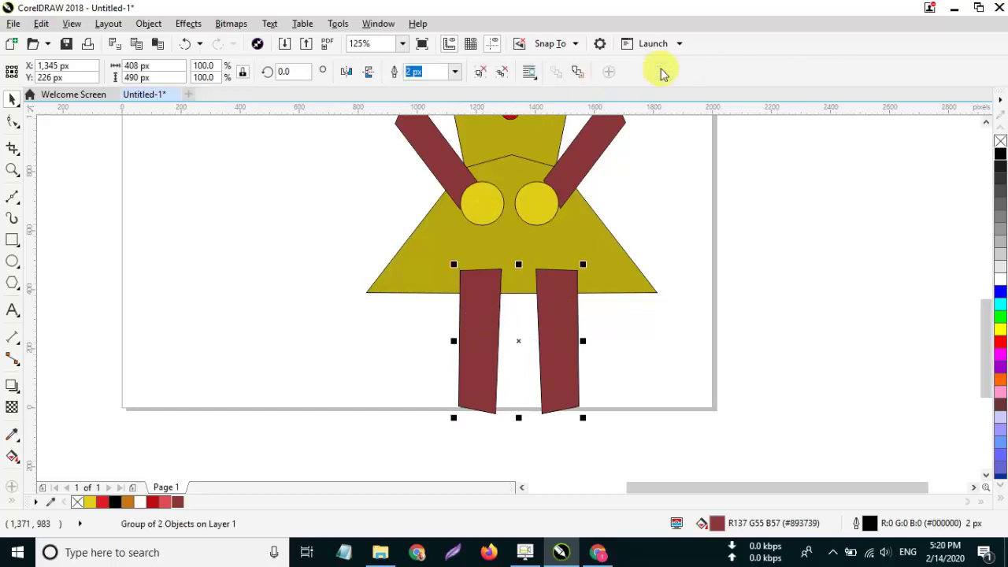
# Step: Centre the grouped legs horizontally on the skirt and send them behind it
pyautogui.keyDown('shift'); pyautogui.click(585, 242); pyautogui.keyUp('shift')
pyautogui.press('c')
pyautogui.click(721, 221)
pyautogui.click(567, 277)
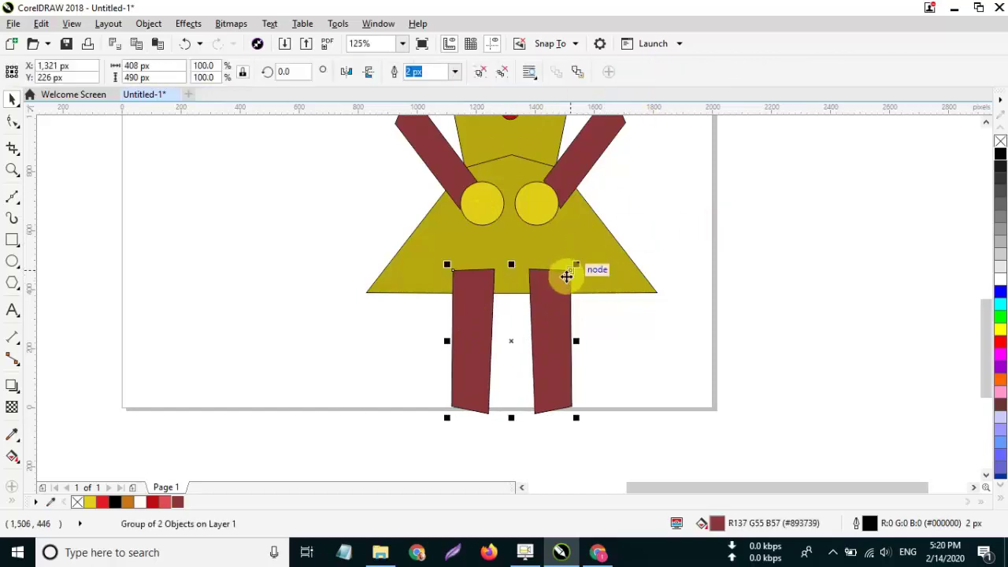
pyautogui.click(885, 339)
# Step: Stretch the grouped legs downward so they extend well below the page's lower edge
pyautogui.scroll(-2, 885, 340)
pyautogui.scroll(1, 885, 339)
pyautogui.scroll(1, 722, 387)
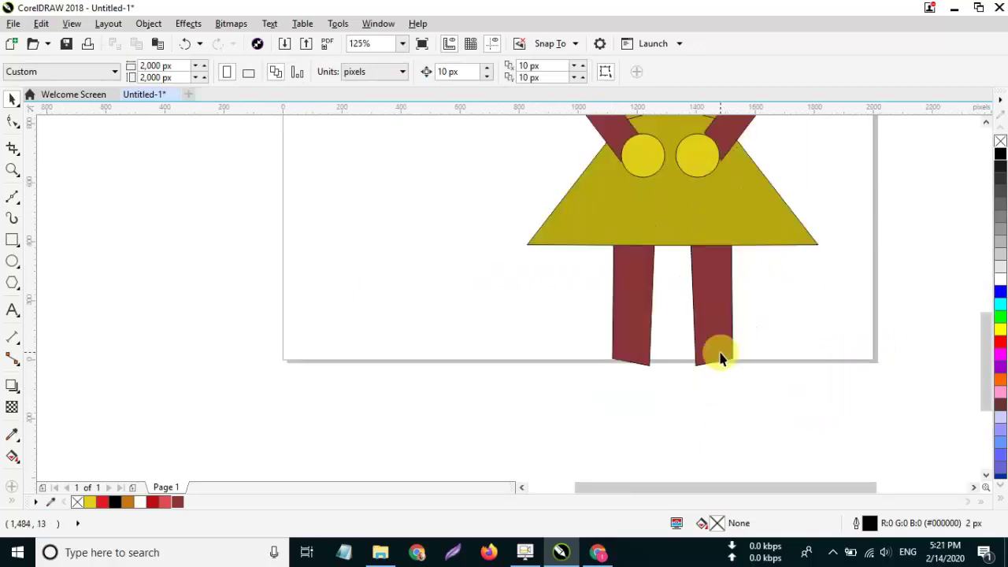
pyautogui.click(719, 353)
pyautogui.click(12, 121)
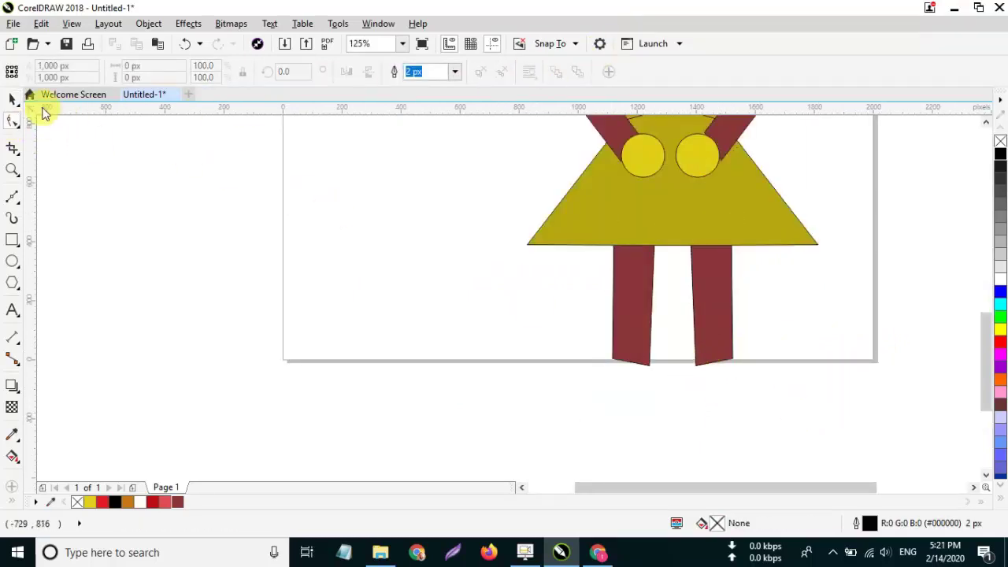
pyautogui.click(193, 217)
pyautogui.scroll(-1, 727, 372)
pyautogui.click(705, 362)
pyautogui.moveTo(701, 368); pyautogui.dragTo(702, 416)
pyautogui.click(762, 402)
pyautogui.scroll(-1, 806, 382)
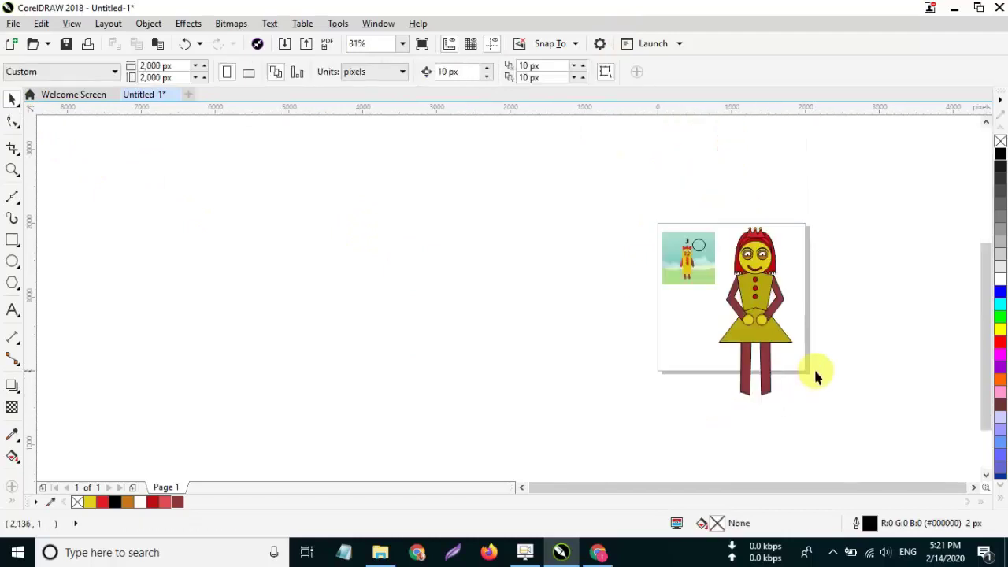
pyautogui.scroll(1, 814, 376)
pyautogui.click(751, 414)
pyautogui.scroll(1, 751, 415)
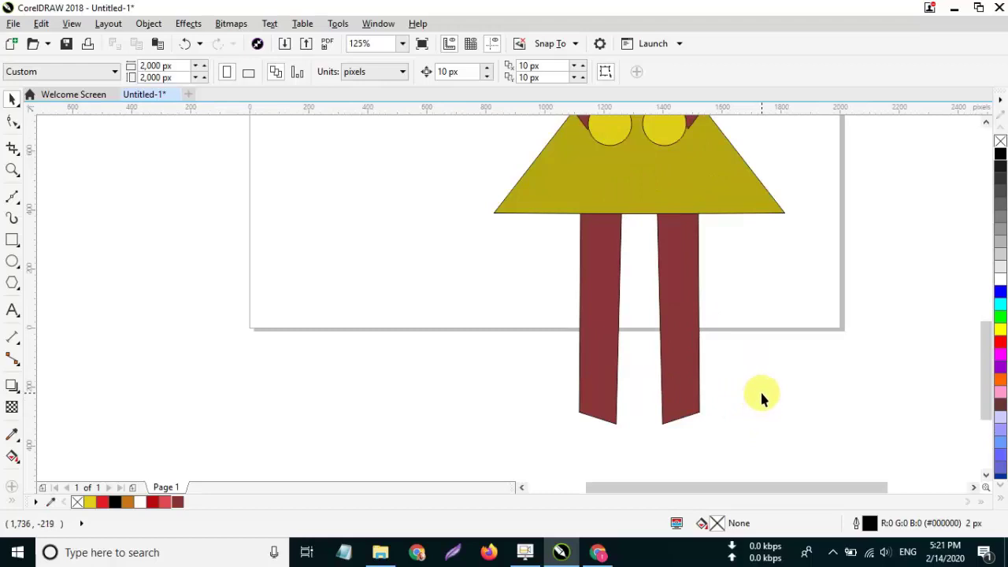
# Step: Draw a closed four-sided Bézier shoe about 214 × 179 px at the left leg's lower end and fill it with black
pyautogui.scroll(-1, 760, 389)
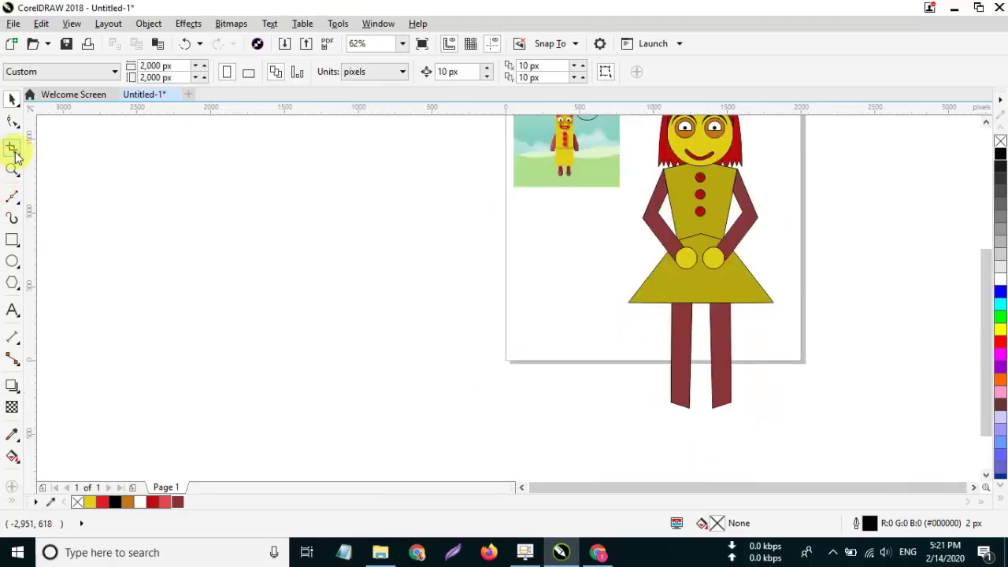
pyautogui.click(14, 197)
pyautogui.scroll(1, 711, 427)
pyautogui.click(642, 385)
pyautogui.click(612, 439)
pyautogui.click(668, 425)
pyautogui.click(673, 396)
pyautogui.click(643, 383)
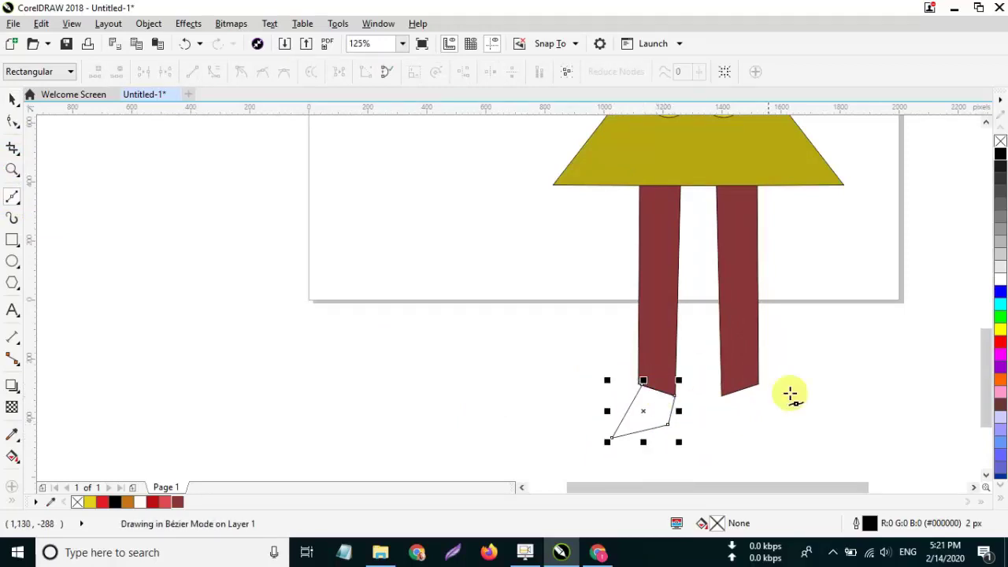
pyautogui.click(999, 158)
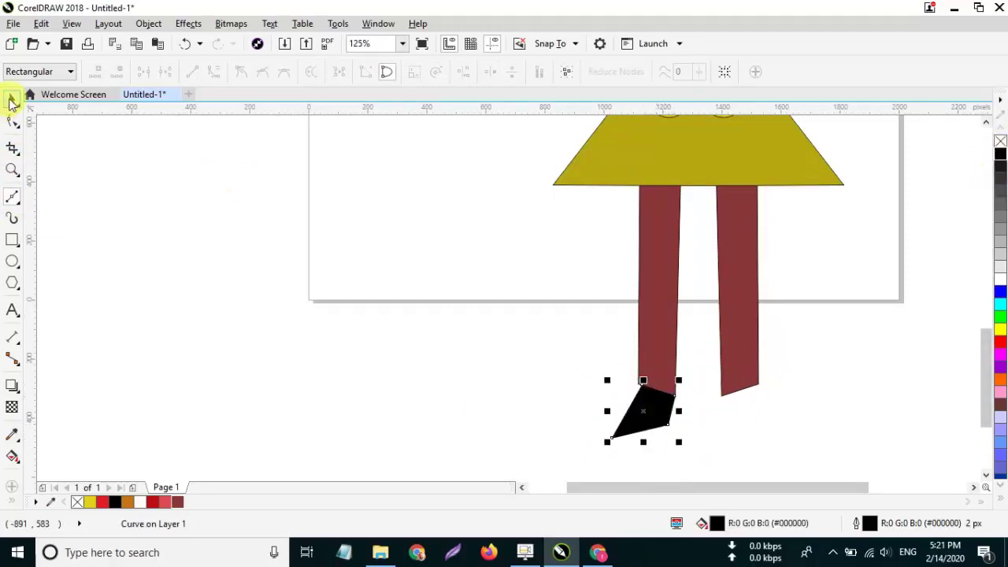
pyautogui.click(12, 97)
pyautogui.click(606, 404)
pyautogui.click(647, 413)
pyautogui.click(507, 375)
# Step: Draw a yellow three-sided Bézier trim (#E0CE16) across the top of the left shoe and shift its lowest node toward the toe
pyautogui.click(639, 426)
pyautogui.scroll(2, 639, 426)
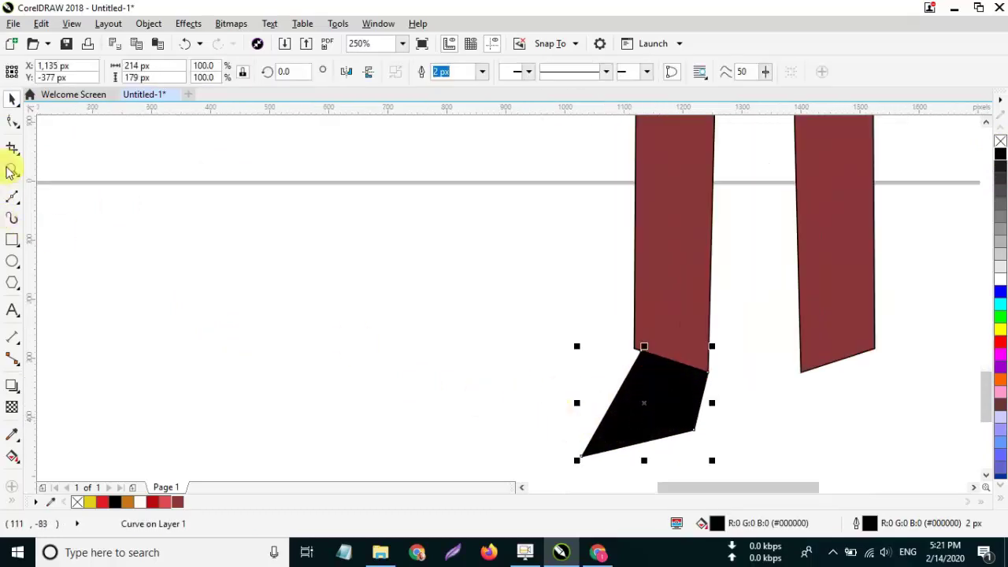
pyautogui.click(12, 197)
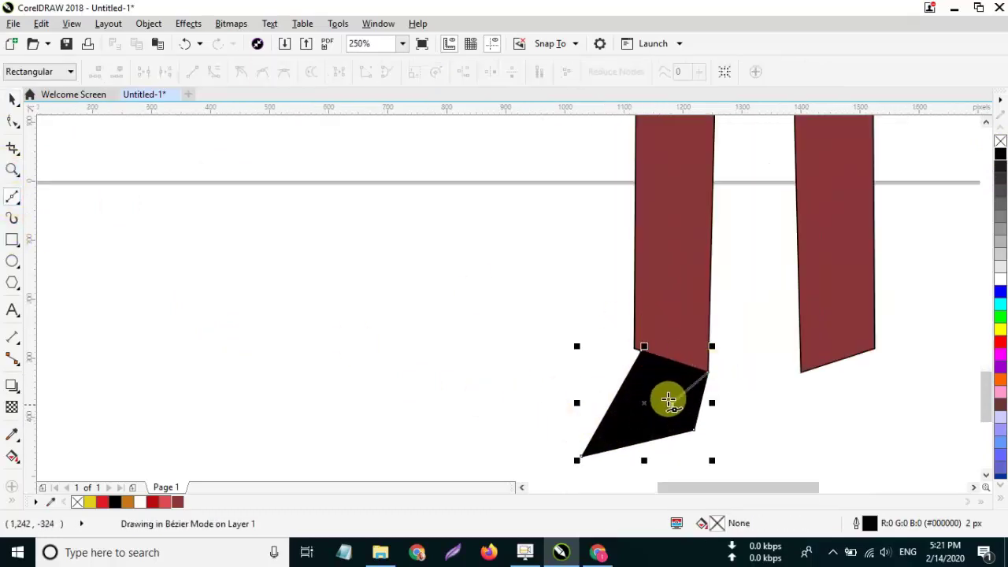
pyautogui.click(707, 373)
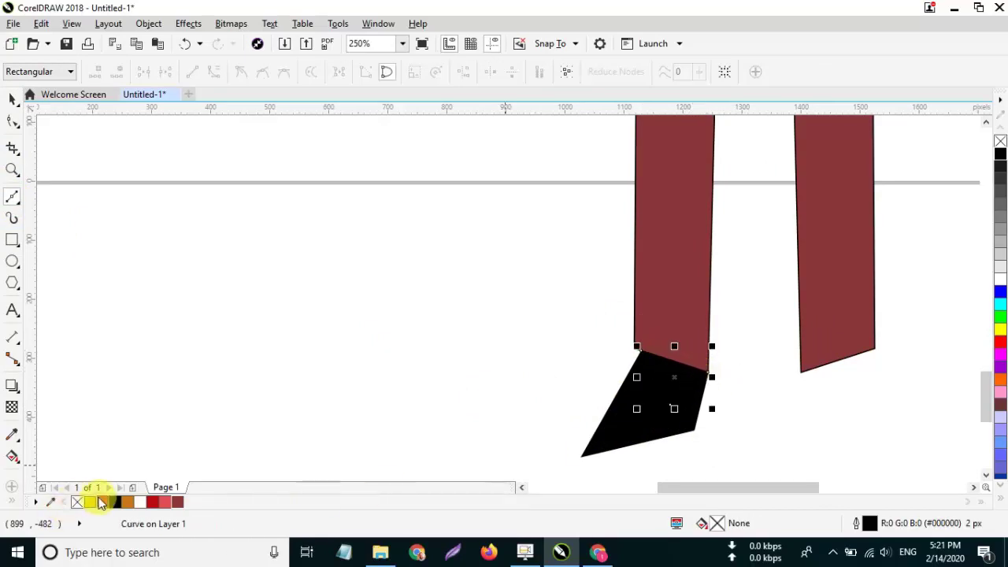
pyautogui.click(91, 502)
pyautogui.click(12, 121)
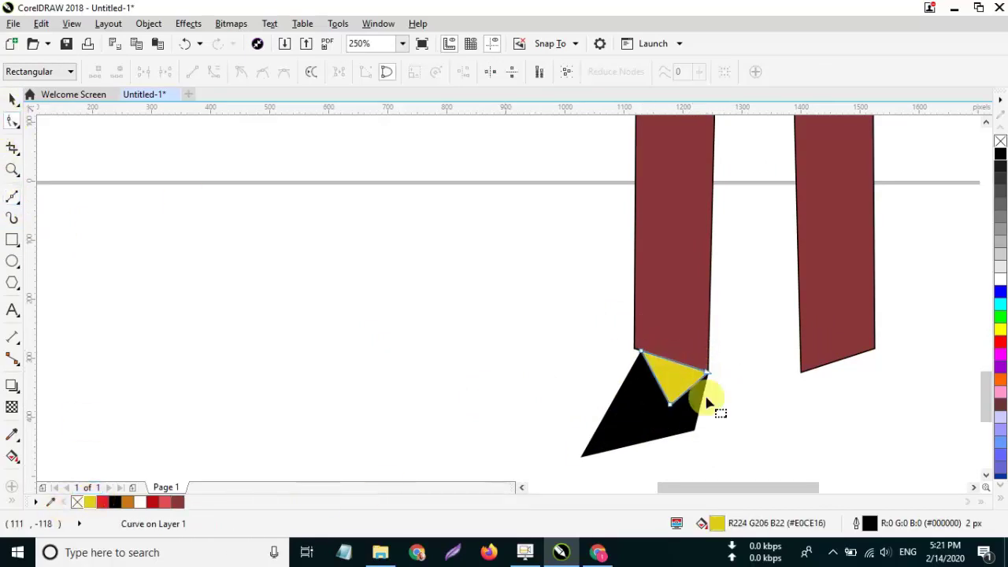
pyautogui.moveTo(669, 406); pyautogui.dragTo(653, 403)
# Step: Group the black shoe with its yellow trim and place a horizontally mirrored copy at the right leg's lower end
pyautogui.scroll(-1, 716, 410)
pyautogui.click(11, 100)
pyautogui.moveTo(744, 457); pyautogui.dragTo(615, 368)
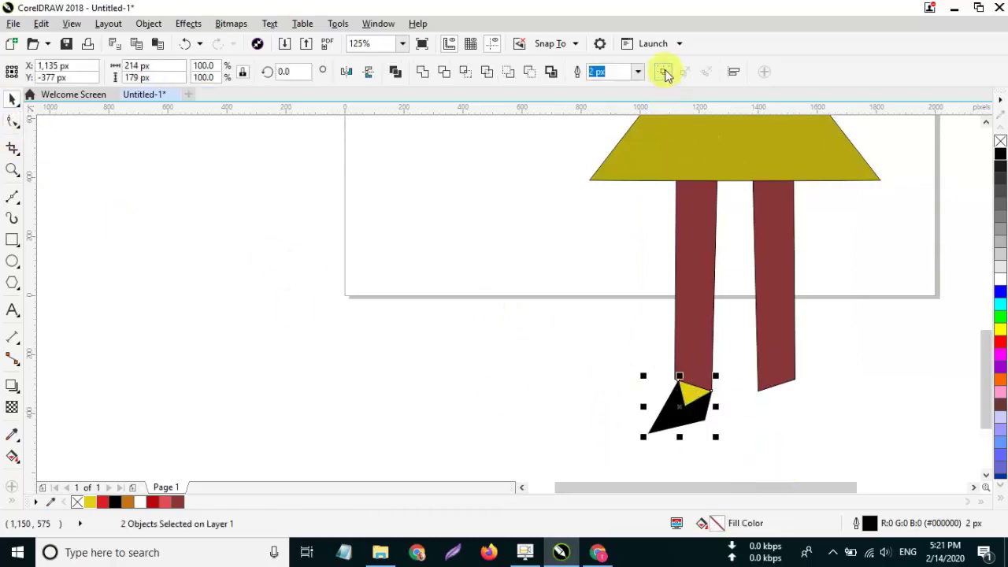
pyautogui.hotkey('ctrl', 'g')
pyautogui.moveTo(643, 406); pyautogui.dragTo(792, 386)
# Step: Delete the leftover unfilled circle lying over the reference picture
pyautogui.scroll(-3, 868, 367)
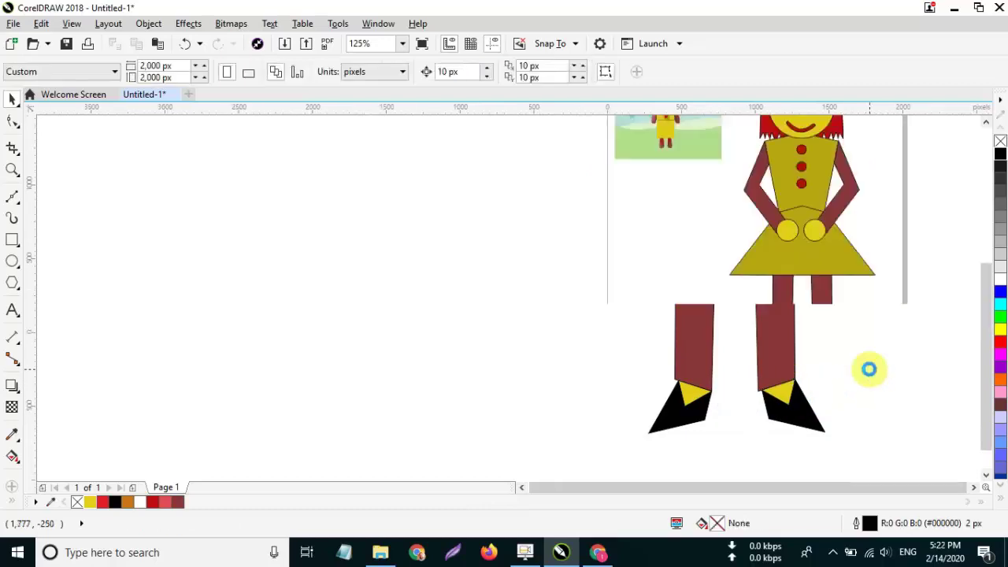
pyautogui.scroll(1, 888, 304)
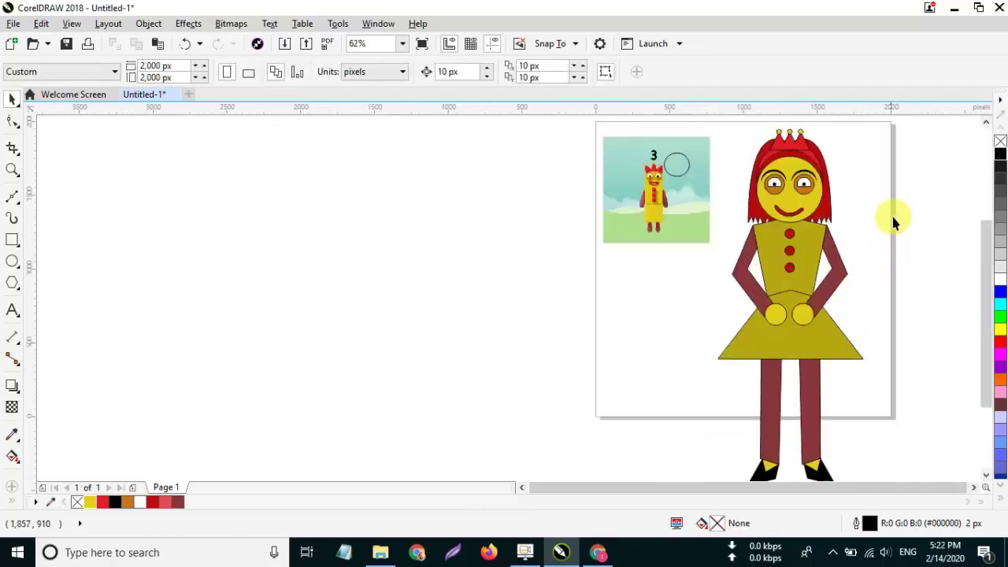
pyautogui.scroll(-1, 893, 163)
pyautogui.click(789, 165)
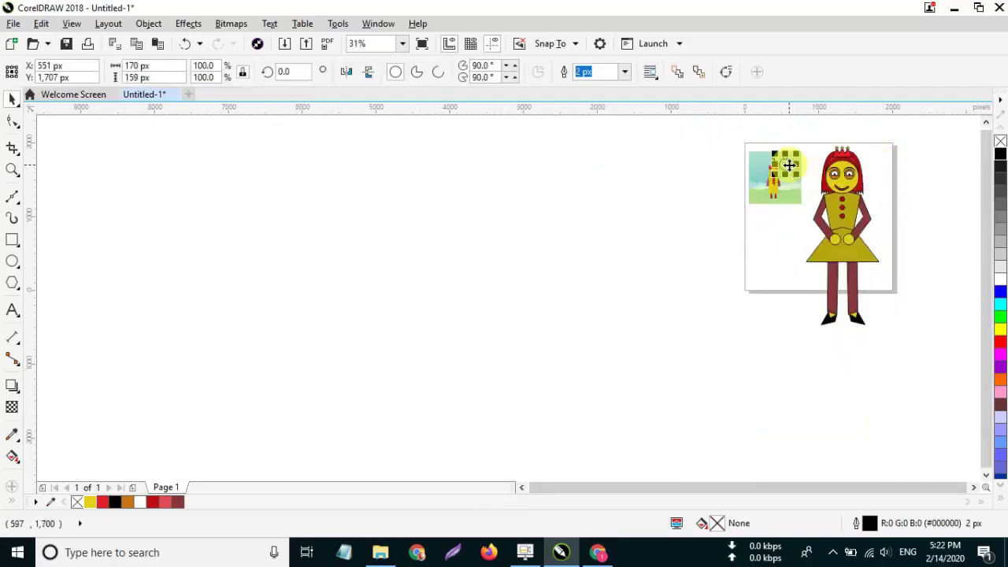
pyautogui.click(893, 270)
# Step: Add the artistic text "3" in Arial, enlarge it to about 141 × 219 px and place it on the bodice beside the buttons
pyautogui.scroll(2, 900, 203)
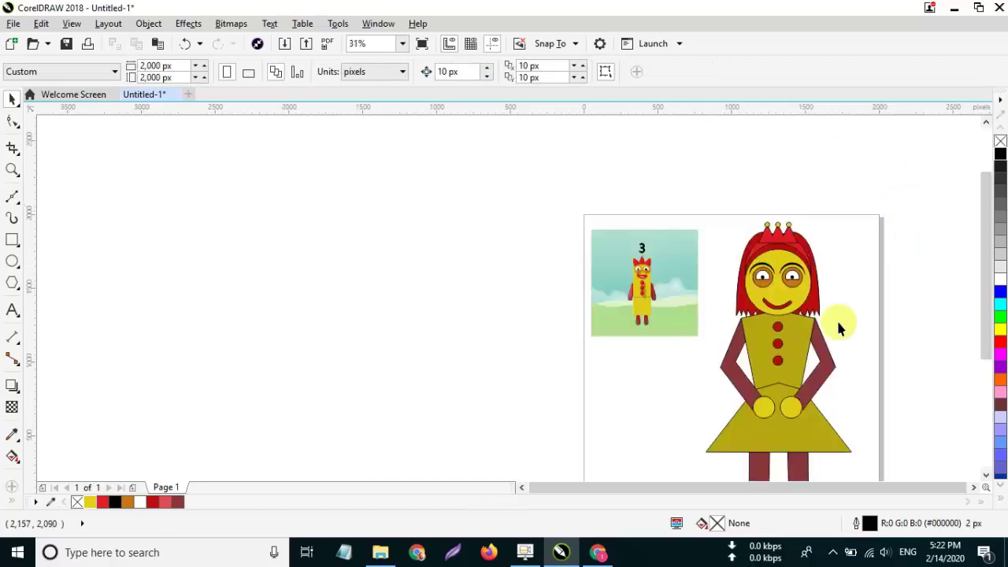
pyautogui.click(197, 313)
pyautogui.click(12, 98)
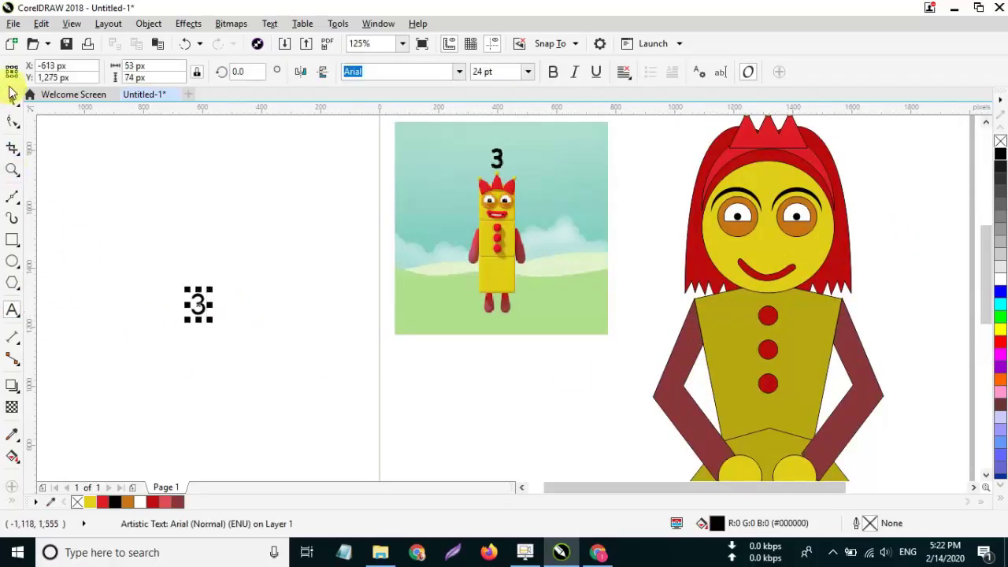
pyautogui.moveTo(208, 319); pyautogui.dragTo(259, 351)
pyautogui.moveTo(201, 315); pyautogui.dragTo(409, 323)
pyautogui.moveTo(526, 326); pyautogui.dragTo(823, 346)
pyautogui.moveTo(839, 299); pyautogui.dragTo(830, 304)
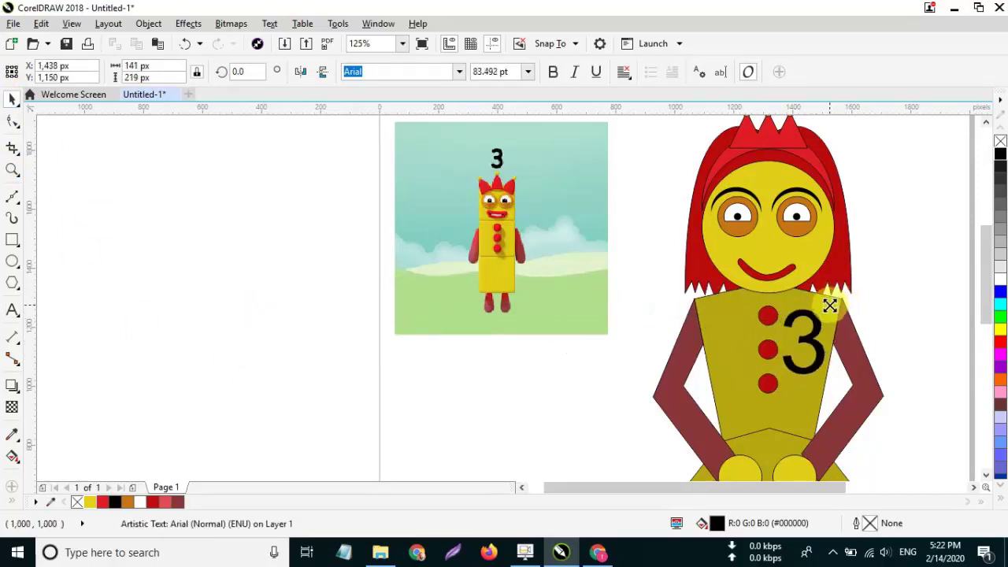
pyautogui.click(878, 260)
# Step: Add the 24 pt Arial text "MADE IN STUDIO CAKNINGKAK" and place it near the page's lower edge, beside the legs
pyautogui.scroll(-1, 376, 297)
pyautogui.scroll(-1, 646, 393)
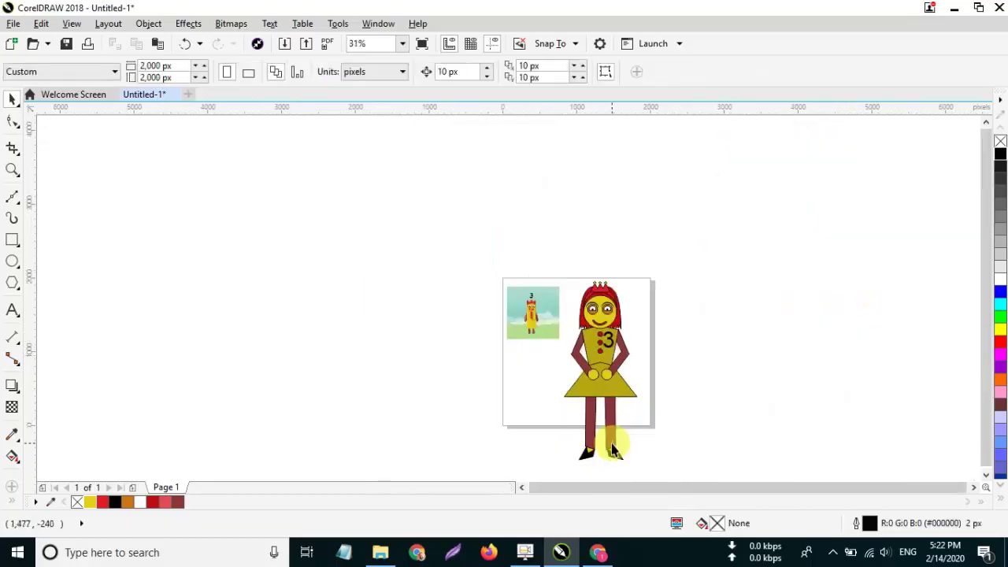
pyautogui.scroll(1, 611, 444)
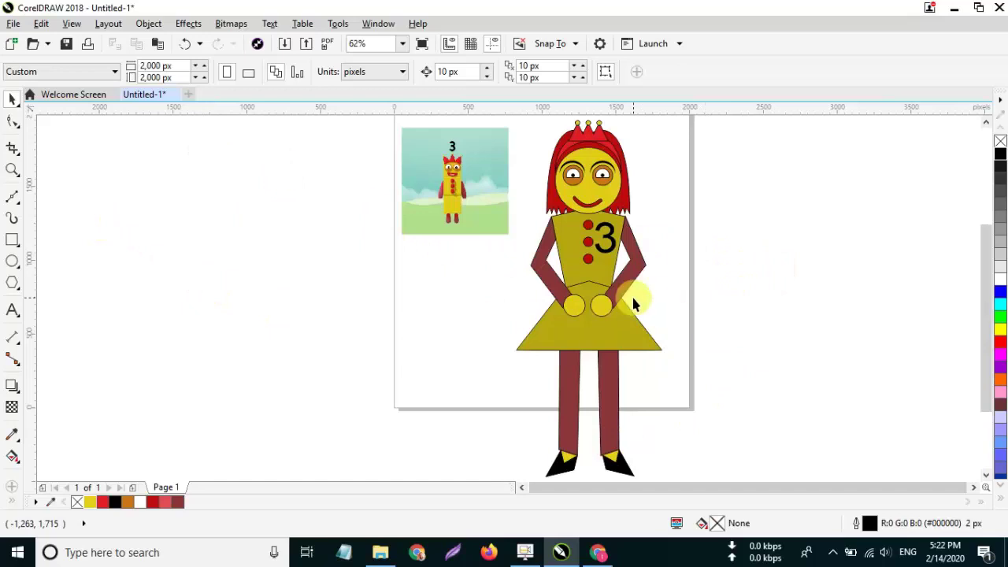
pyautogui.moveTo(526, 555)
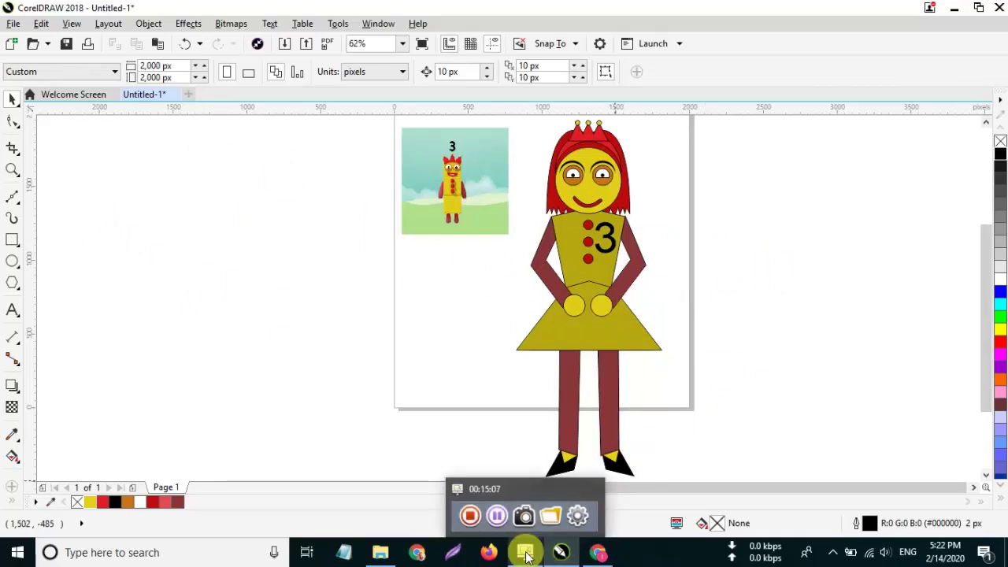
pyautogui.click(12, 309)
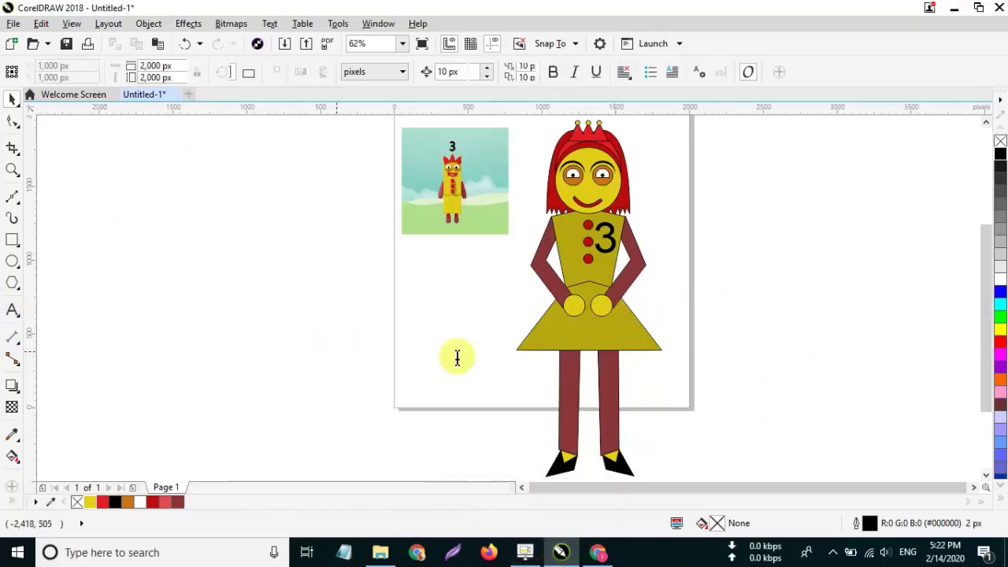
pyautogui.write('MADE IN STUDIO CAKNINGKAK')
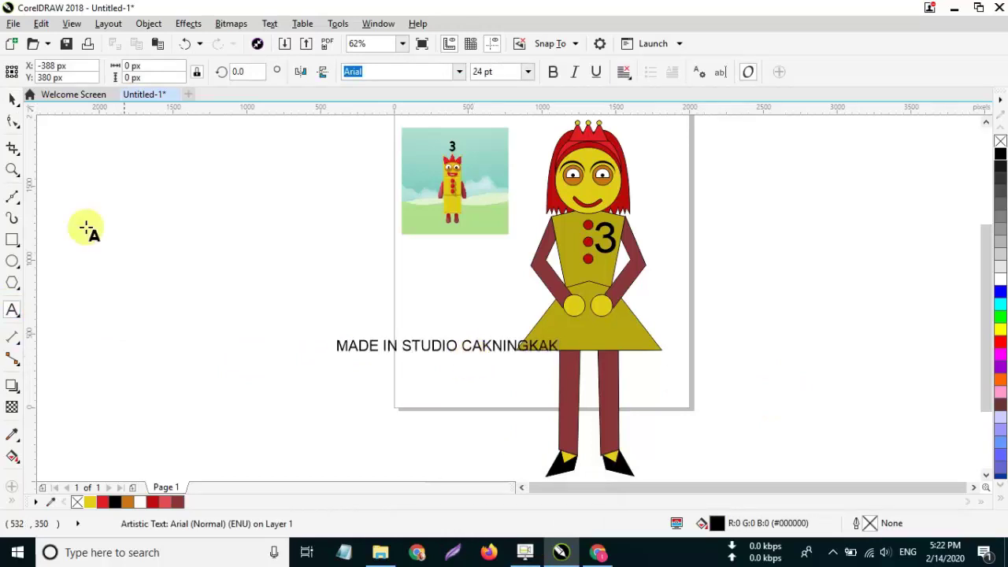
pyautogui.click(12, 99)
pyautogui.moveTo(371, 343); pyautogui.dragTo(364, 396)
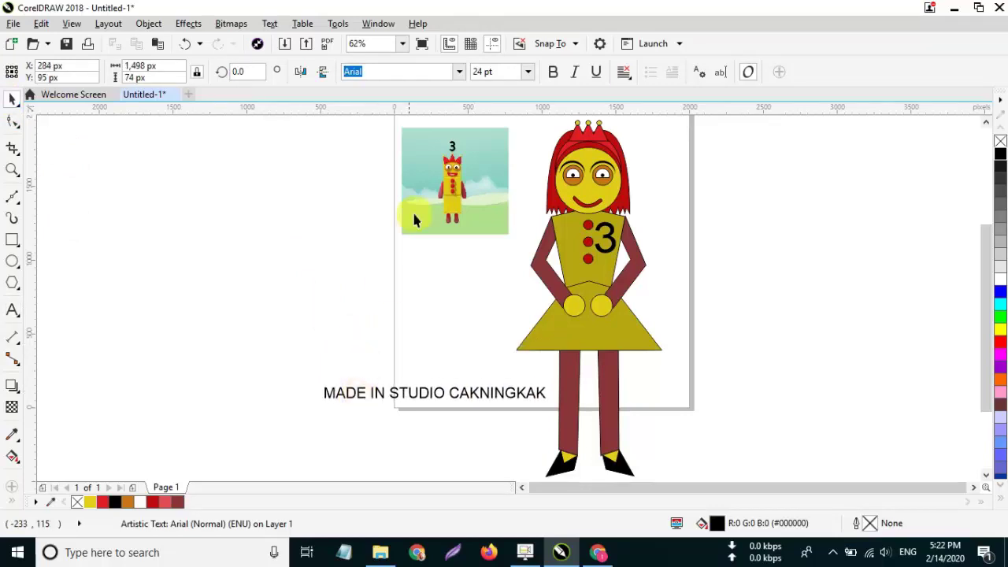
# Step: Move the reference picture down and to the left so it straddles the page's left edge above the credit text
pyautogui.click(432, 184)
pyautogui.moveTo(432, 184); pyautogui.dragTo(387, 268)
pyautogui.click(687, 253)
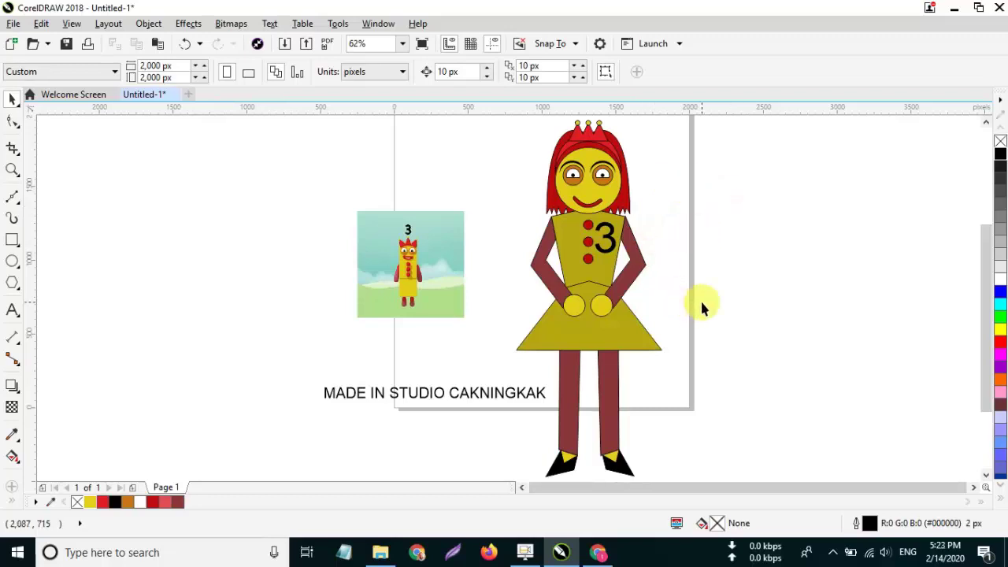
pyautogui.click(525, 552)
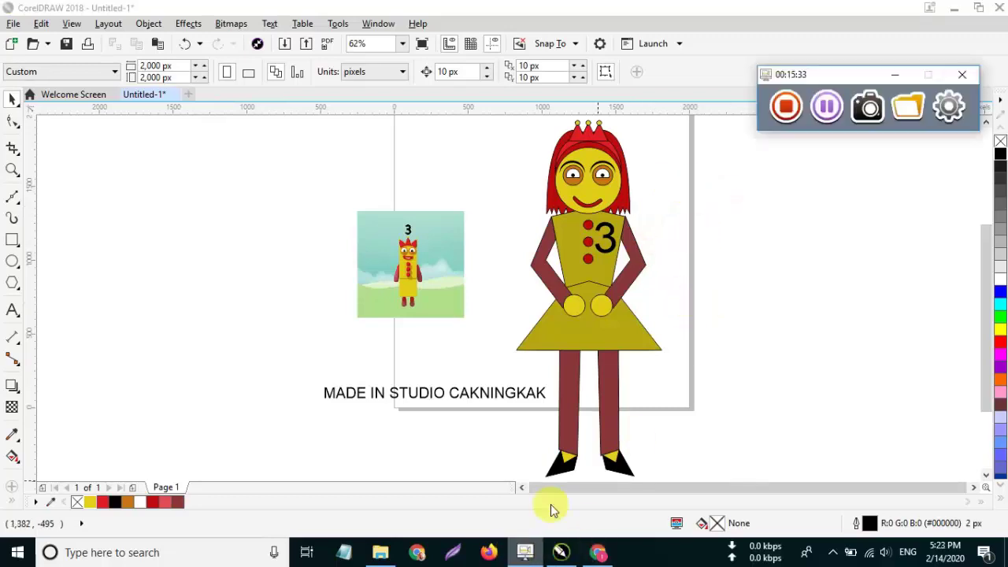